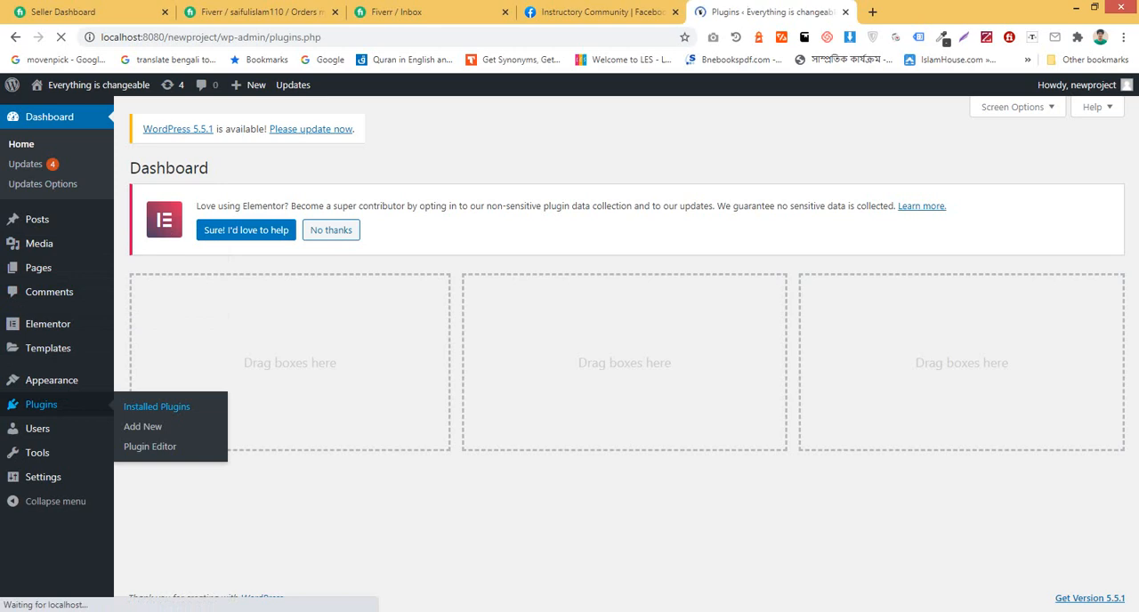
# Step: Select the Elementor and Elementor Pro plugins in the installed plugins list
pyautogui.scroll(-2, 621, 356)
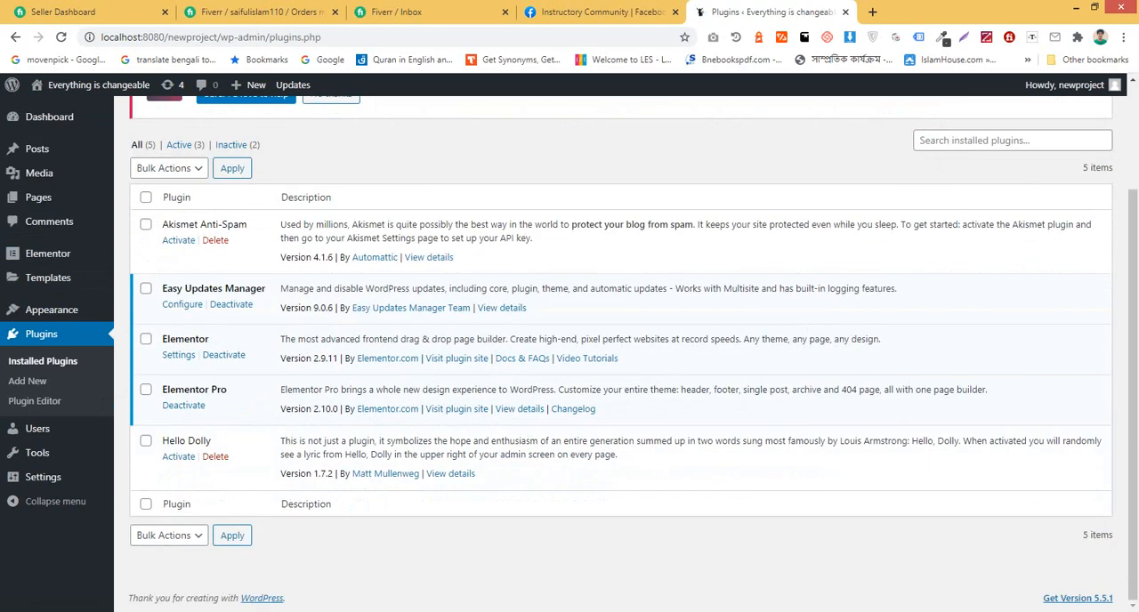
pyautogui.click(146, 390)
pyautogui.click(170, 168)
pyautogui.click(151, 244)
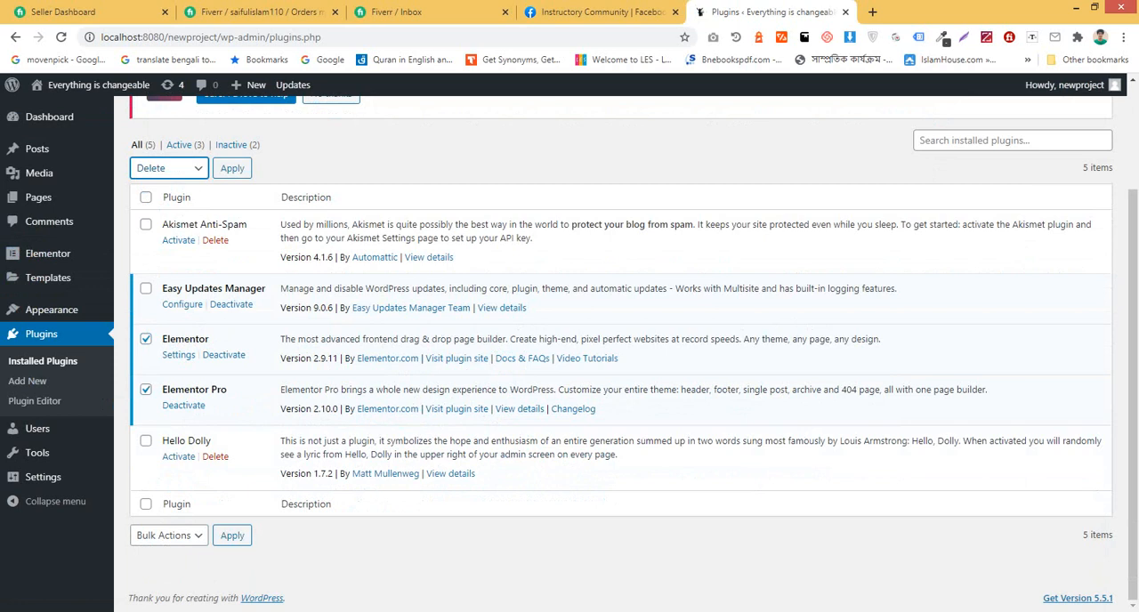
pyautogui.click(232, 168)
pyautogui.click(694, 132)
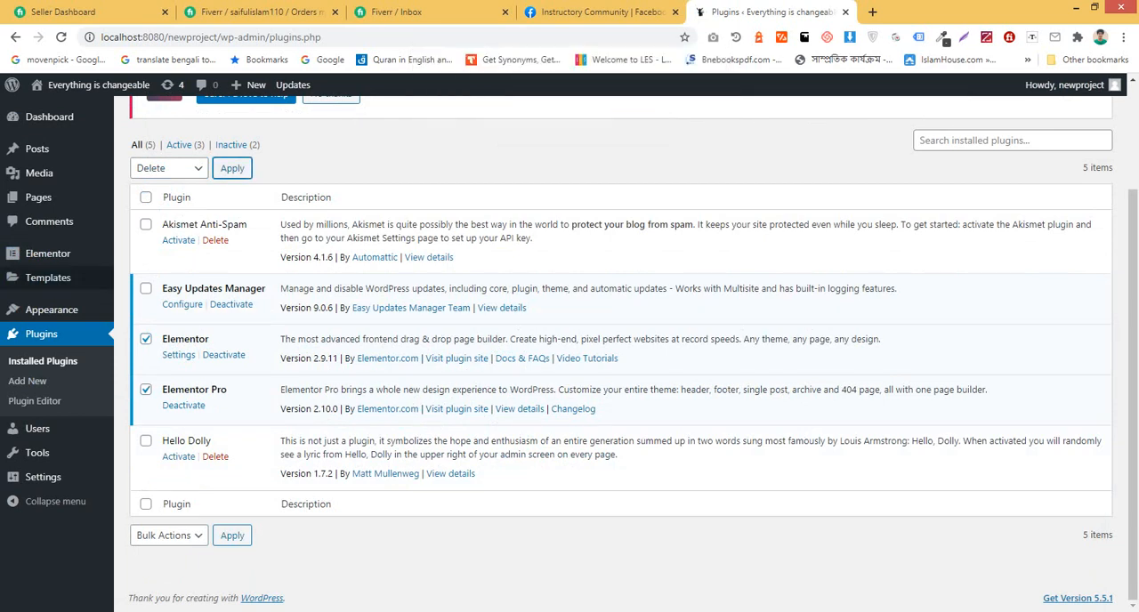
# Step: Deactivate the selected Elementor and Elementor Pro plugins with one bulk action
pyautogui.click(170, 169)
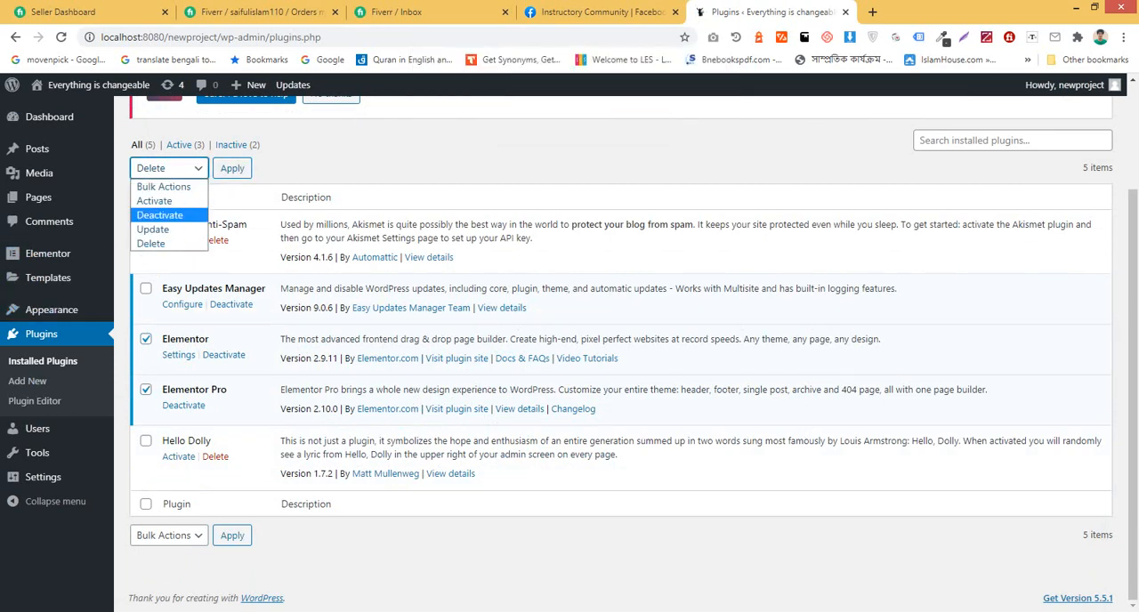
pyautogui.click(151, 215)
pyautogui.click(232, 168)
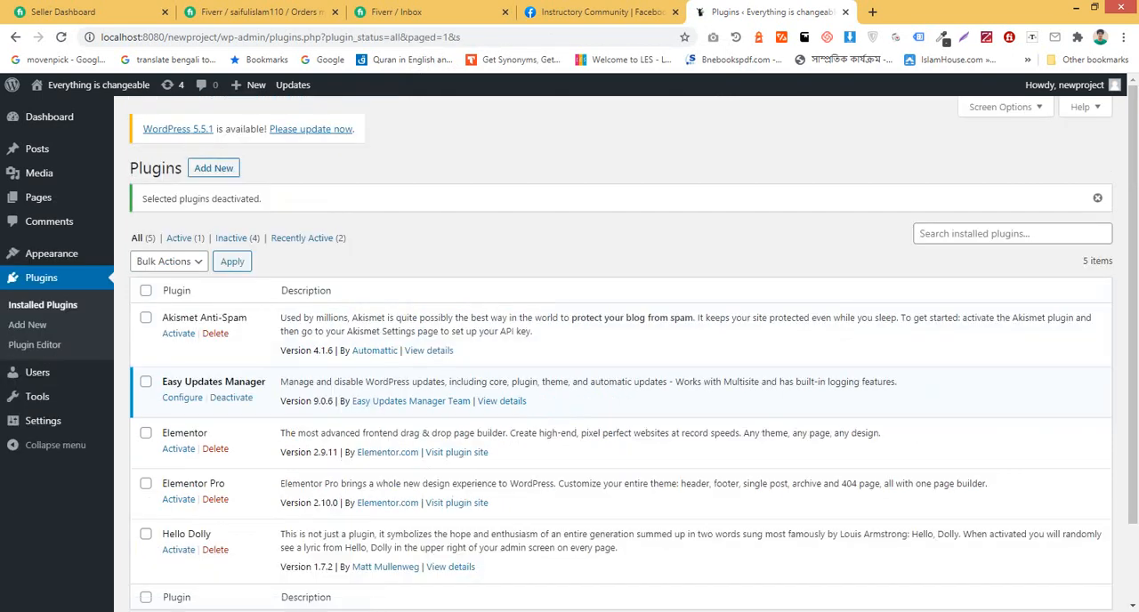
# Step: Delete the deactivated Elementor and Elementor Pro plugins together with their data as a bulk action
pyautogui.scroll(-2, 627, 355)
pyautogui.click(146, 340)
pyautogui.click(146, 390)
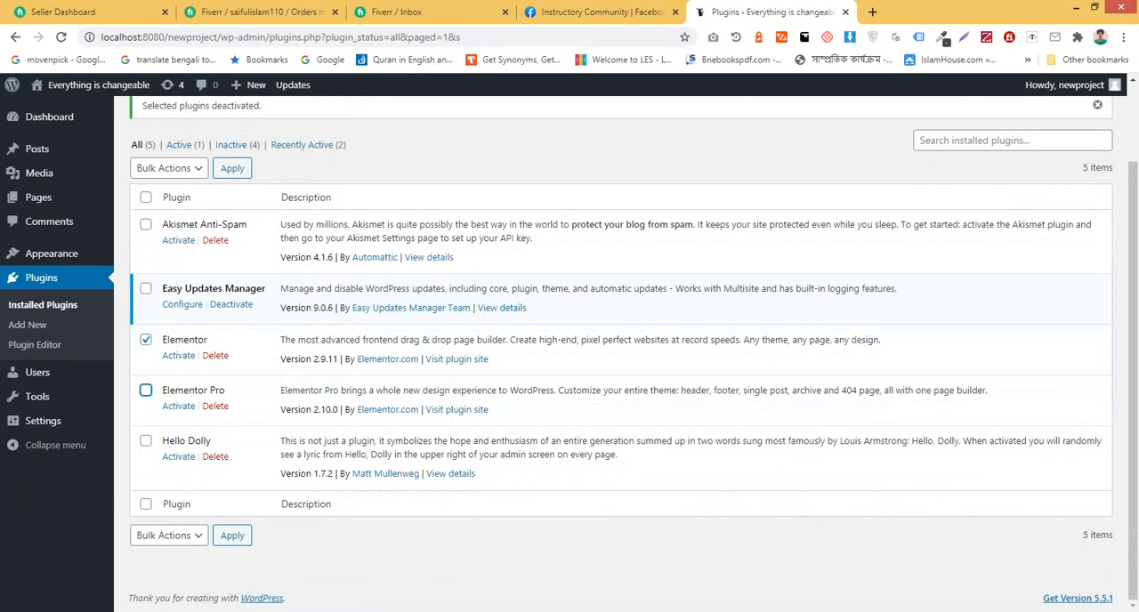
pyautogui.click(185, 145)
pyautogui.click(169, 169)
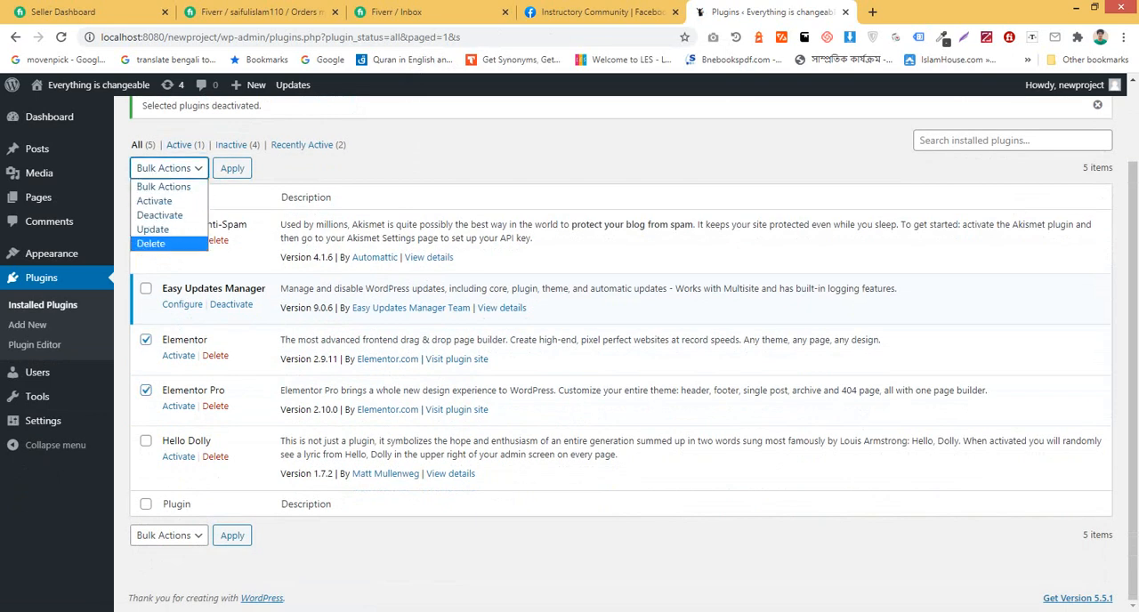
pyautogui.press('Escape')
pyautogui.click(169, 168)
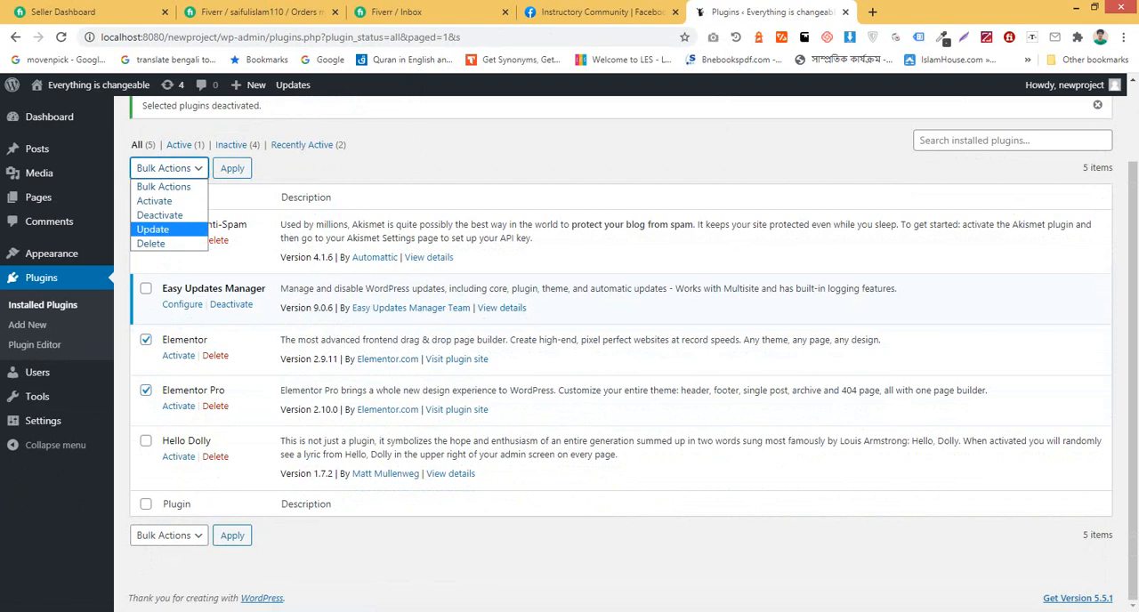
pyautogui.click(155, 244)
pyautogui.click(232, 168)
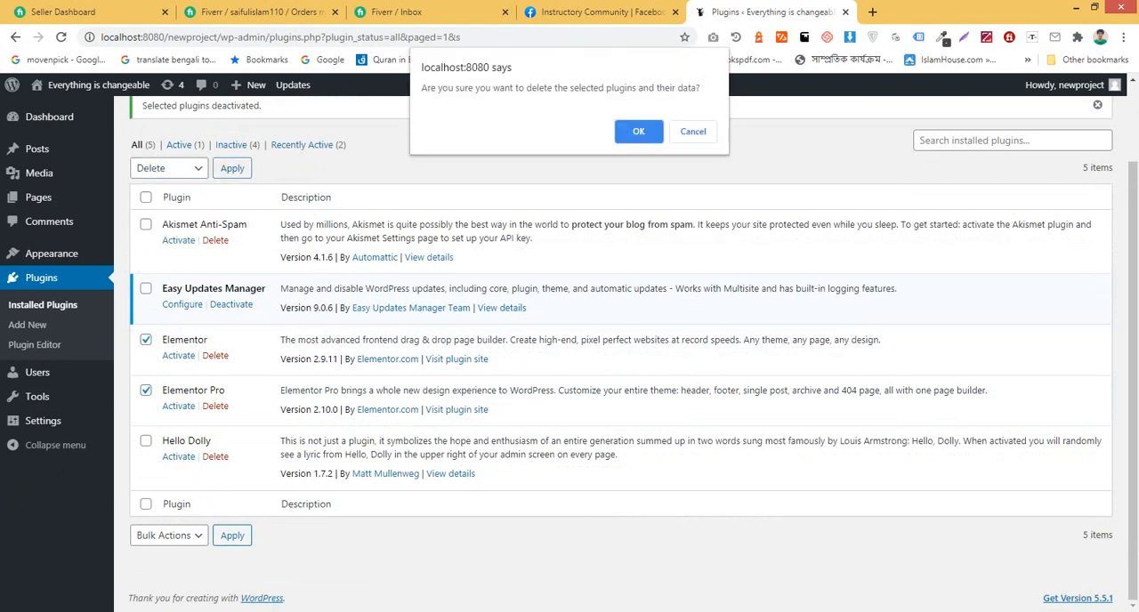
pyautogui.press('Return')
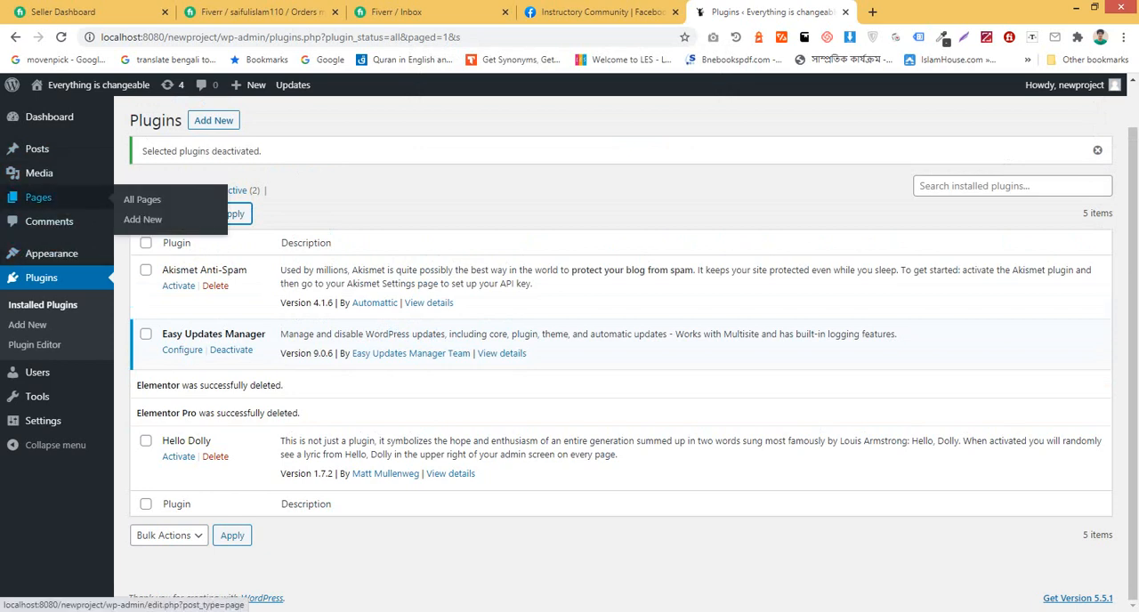
# Step: Move the two pages named Home and home to the Trash, leaving out the test page
pyautogui.click(142, 199)
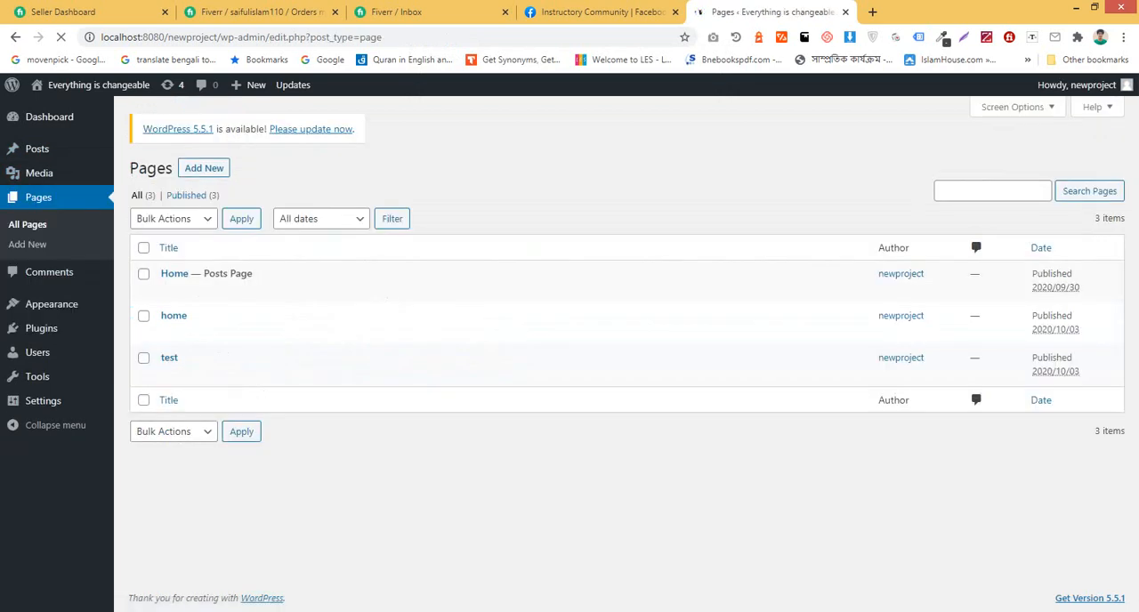
pyautogui.click(143, 274)
pyautogui.click(143, 316)
pyautogui.click(174, 219)
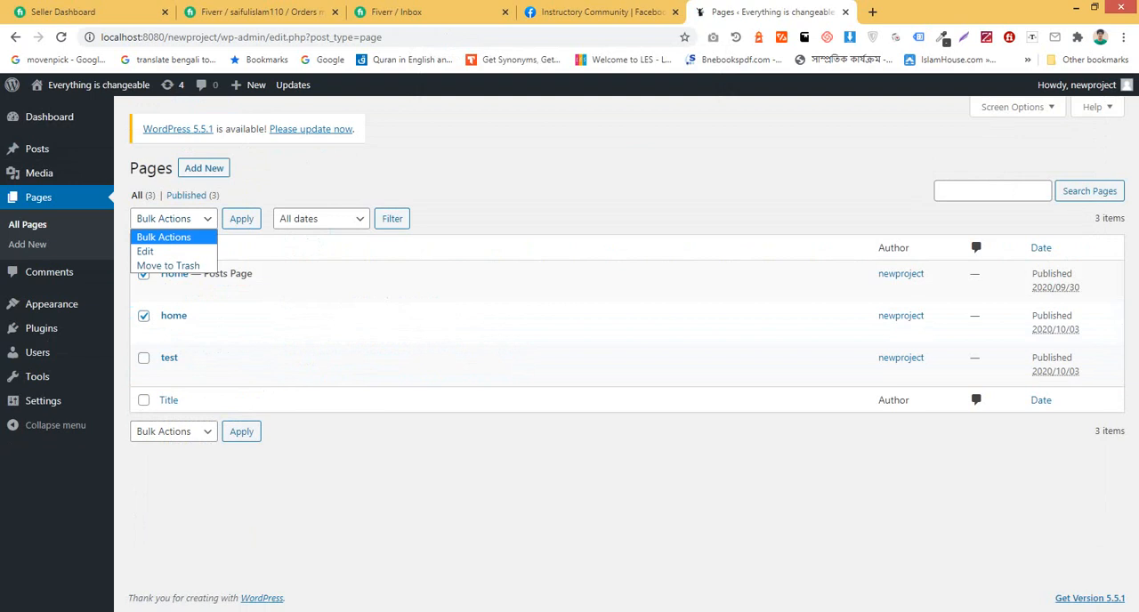
pyautogui.click(165, 266)
pyautogui.click(241, 219)
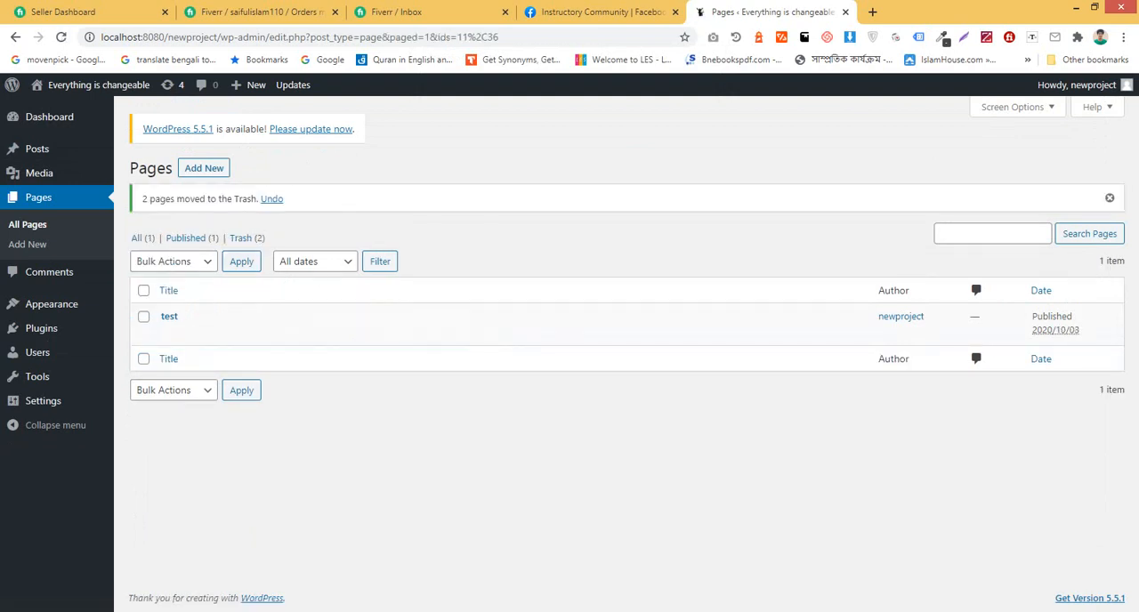
# Step: Permanently delete all pages in the Trash with a bulk action
pyautogui.click(247, 237)
pyautogui.click(143, 248)
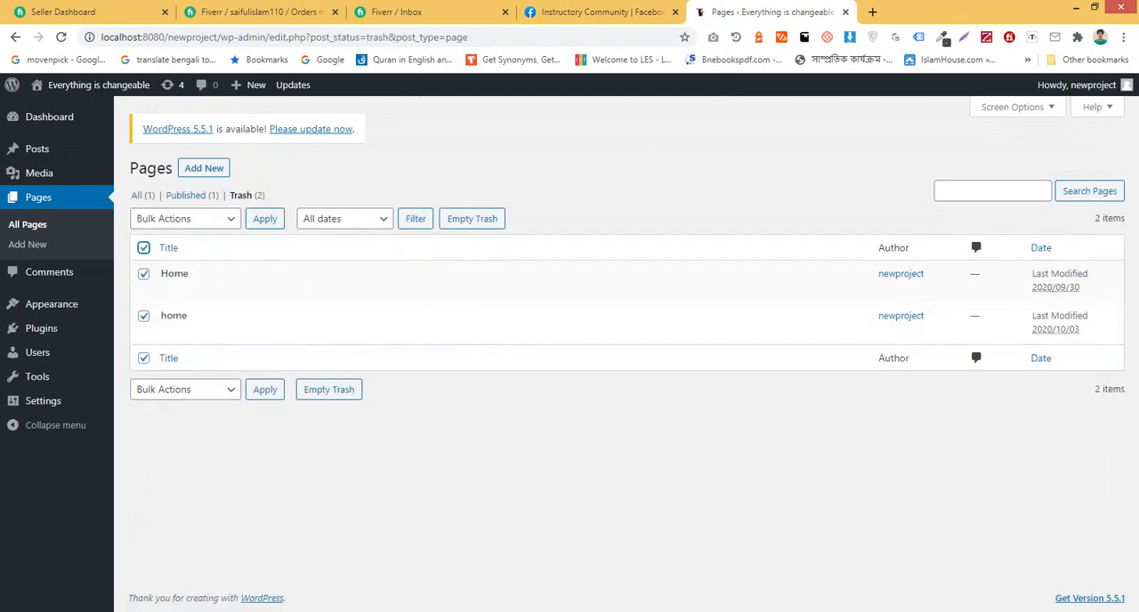
pyautogui.click(184, 219)
pyautogui.click(180, 266)
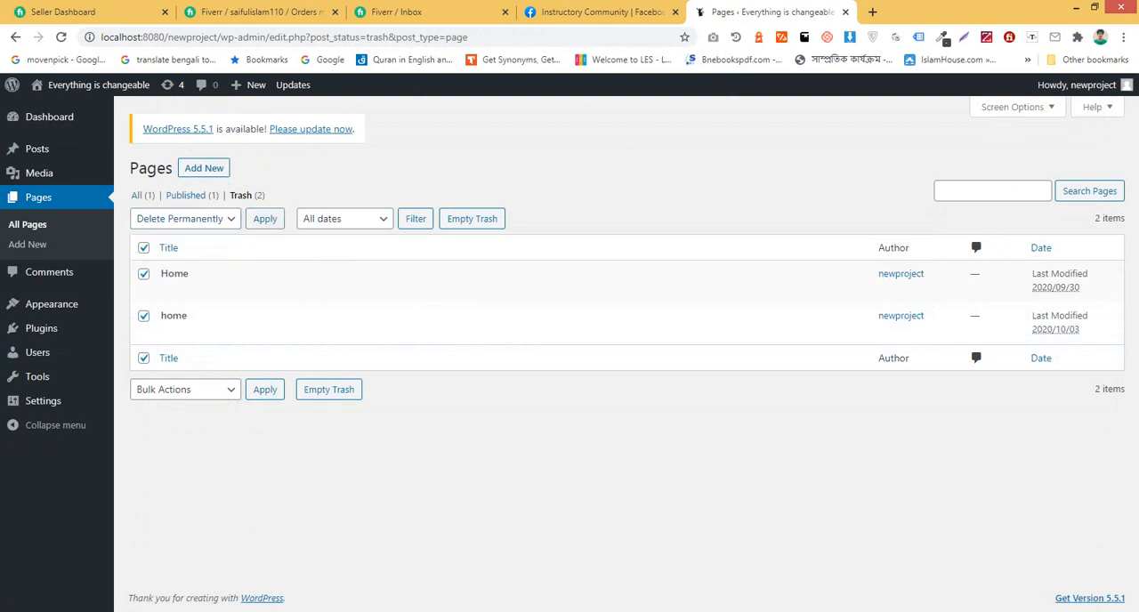
pyautogui.click(266, 219)
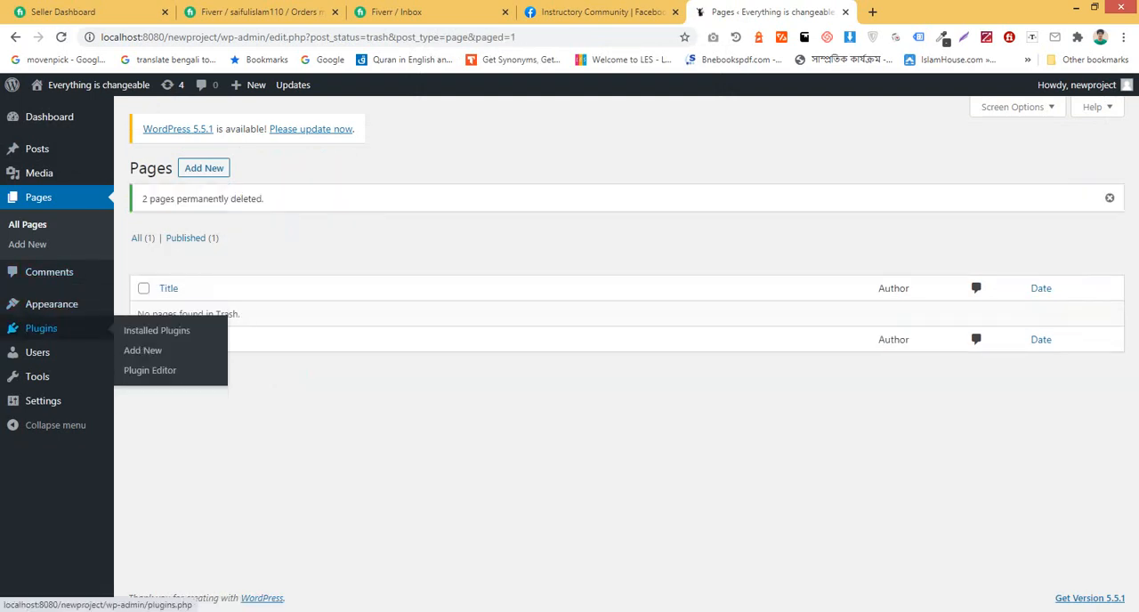
# Step: Open the upload form for a new plugin and choose elementor.zip from the elementor-pro folder on drive D
pyautogui.click(40, 329)
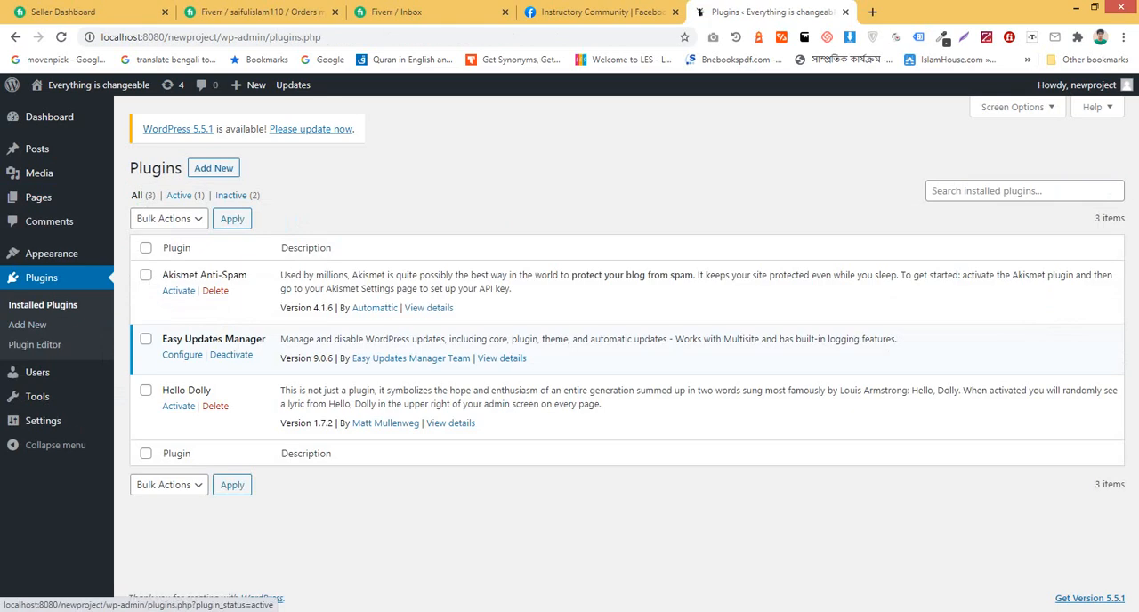
pyautogui.click(214, 168)
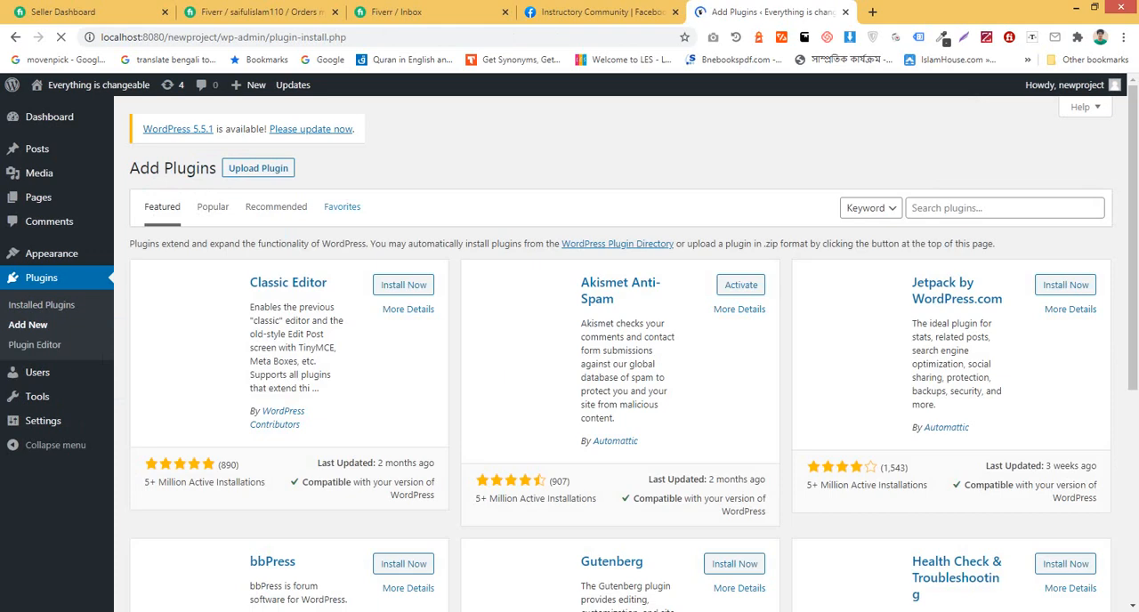
pyautogui.click(258, 169)
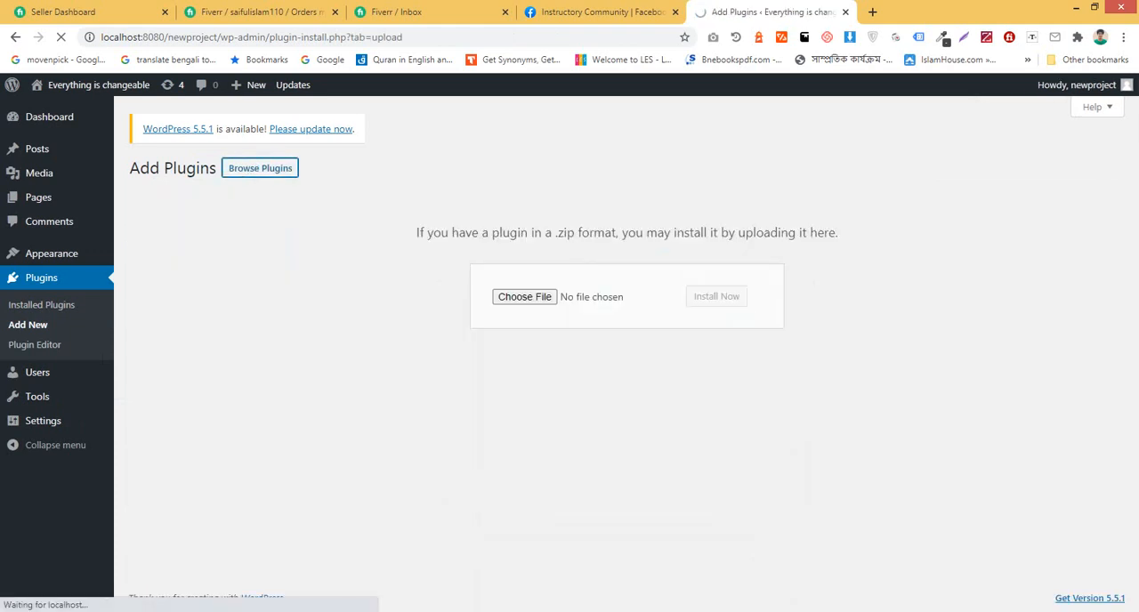
pyautogui.click(524, 297)
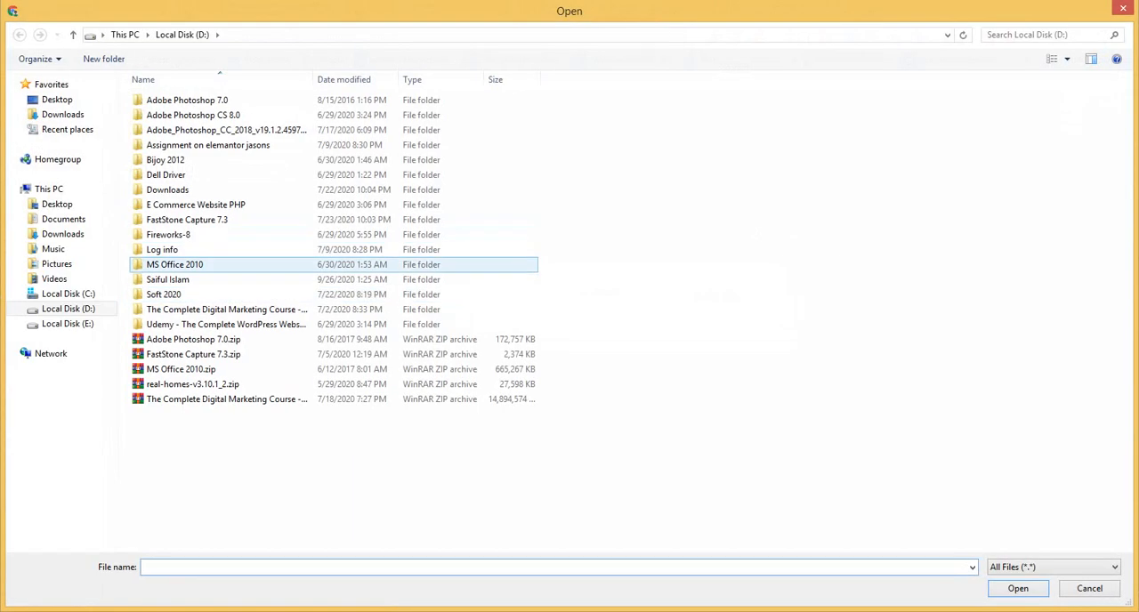
pyautogui.click(68, 309)
pyautogui.click(68, 324)
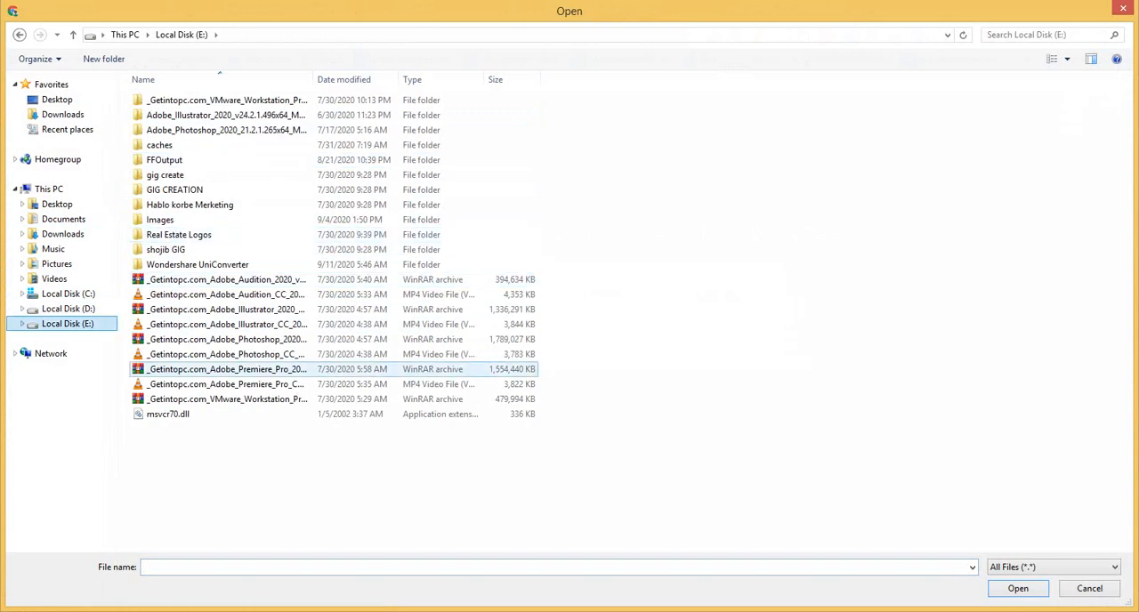
pyautogui.click(68, 309)
pyautogui.doubleClick(169, 279)
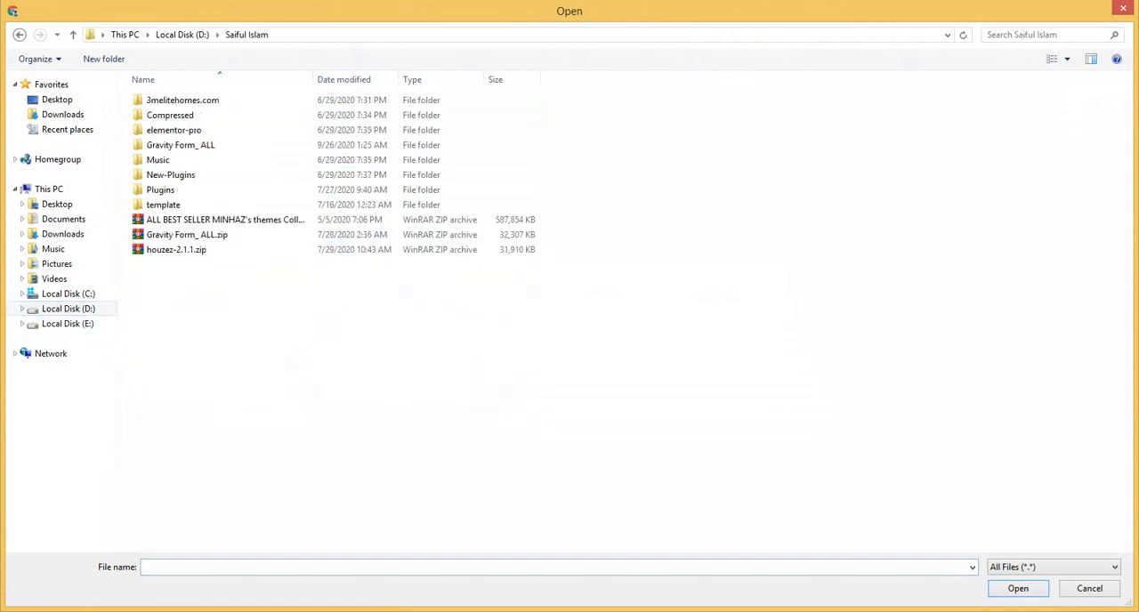
pyautogui.doubleClick(173, 130)
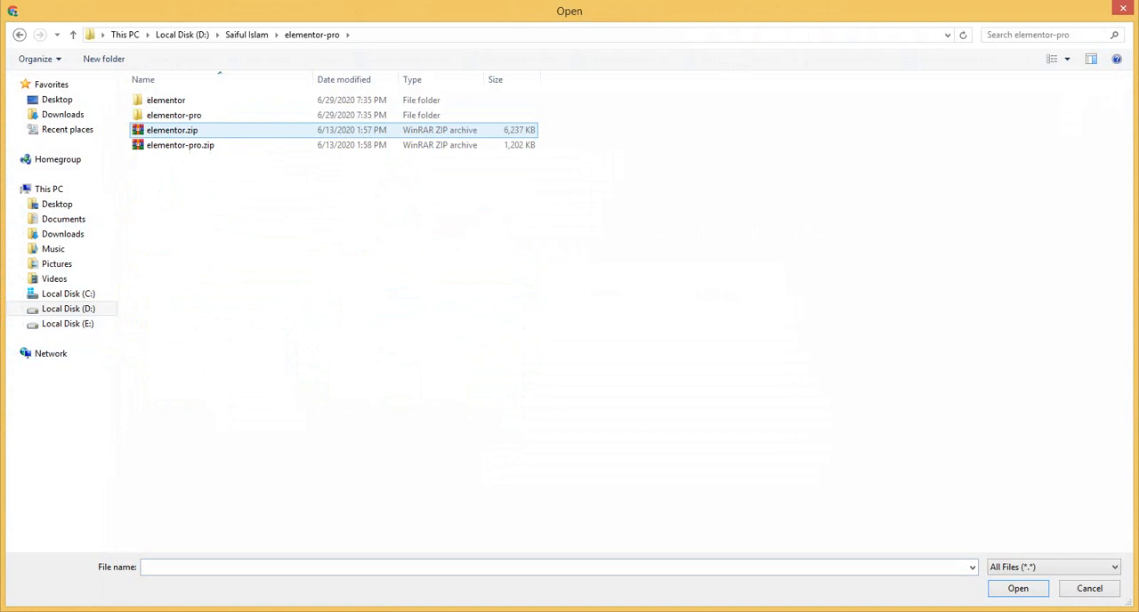
pyautogui.click(171, 130)
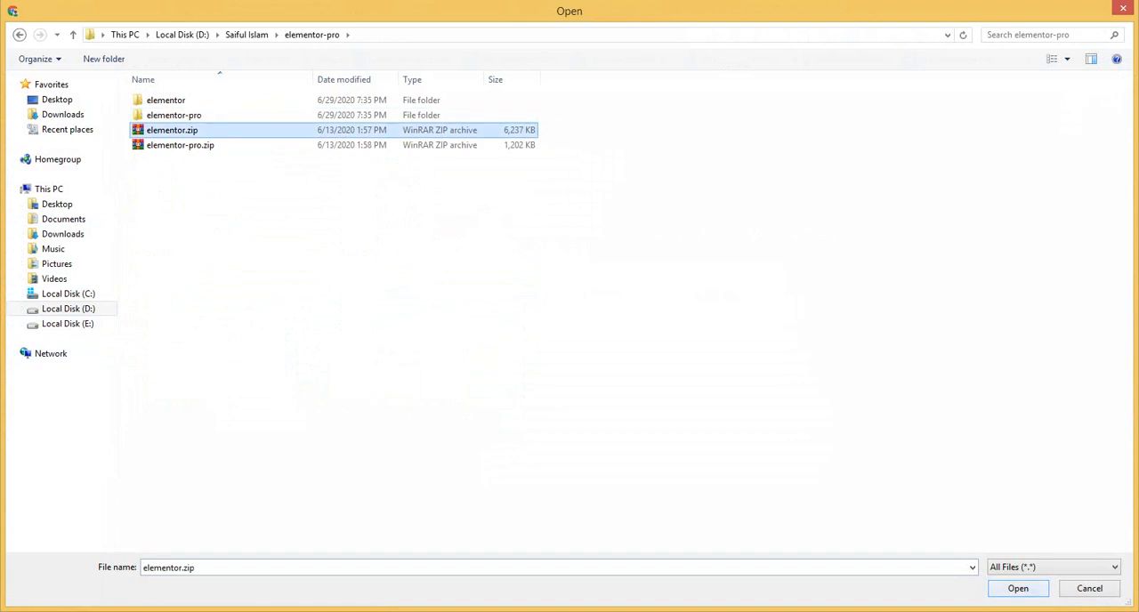
pyautogui.click(1019, 588)
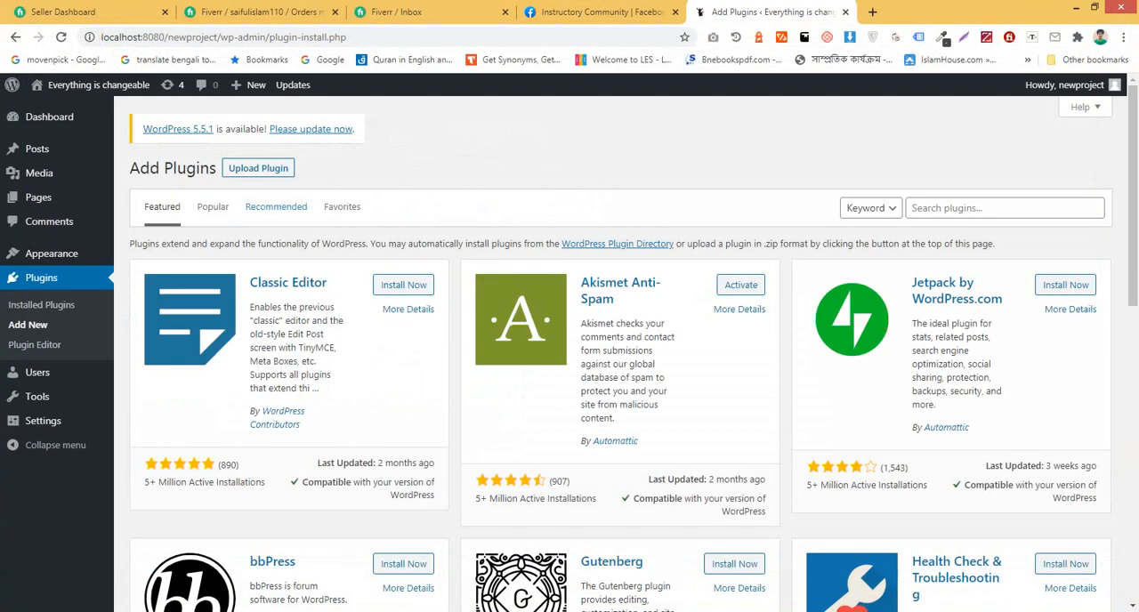
# Step: Reopen the plugin upload form, choose elementor.zip and install it
pyautogui.click(258, 167)
pyautogui.click(519, 298)
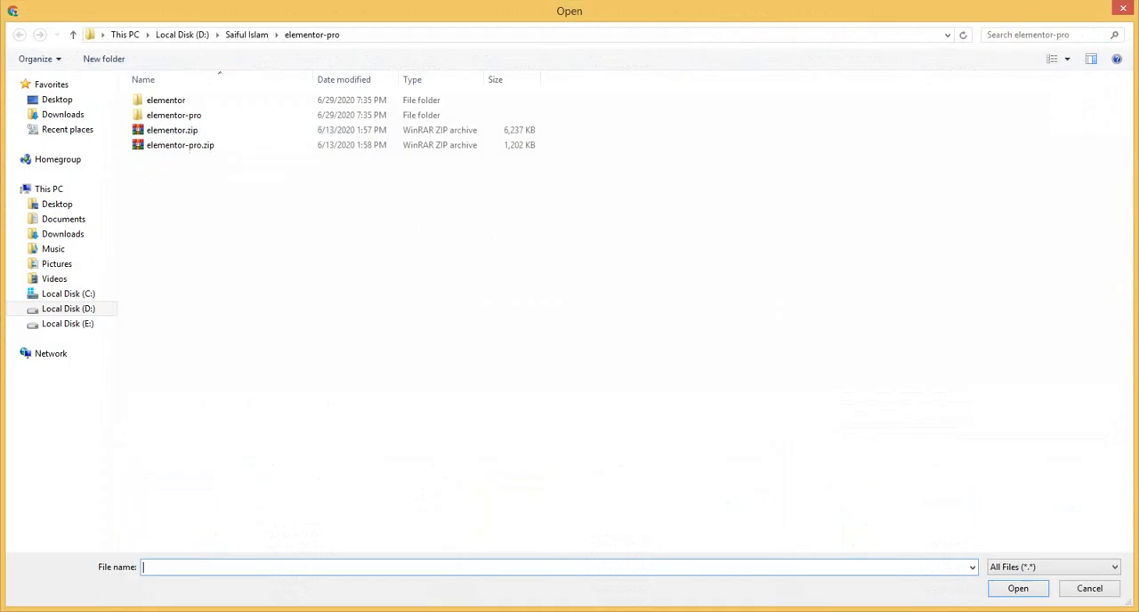
pyautogui.click(171, 130)
pyautogui.click(1018, 588)
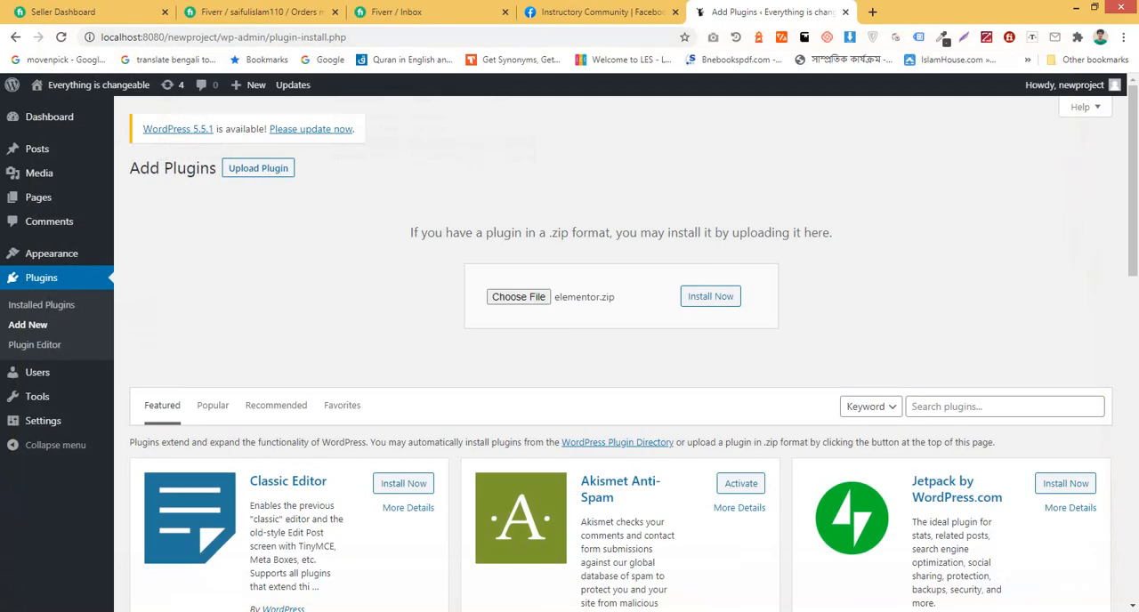
pyautogui.click(710, 297)
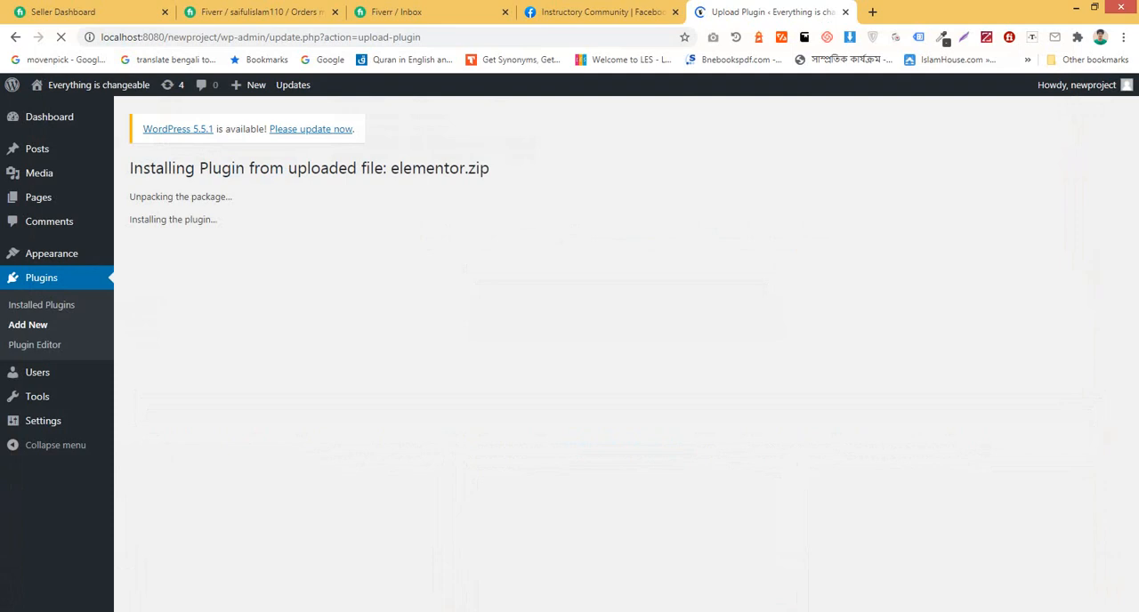
# Step: Open the Add Plugins page in a new browser tab, then upload and install elementor-pro.zip
pyautogui.middleClick(41, 305)
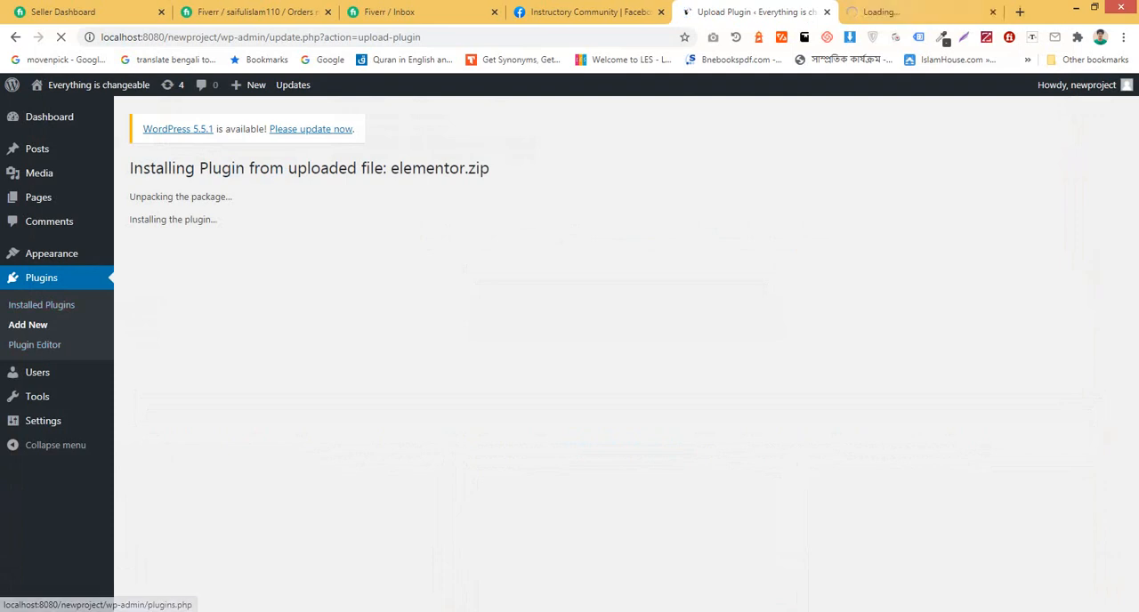
pyautogui.click(917, 13)
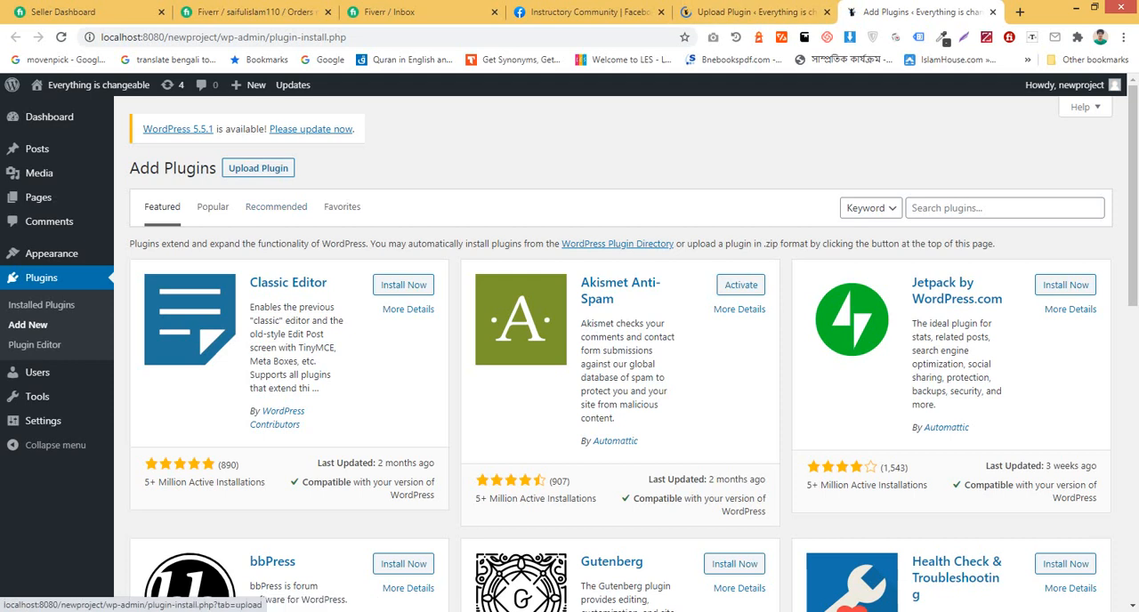
pyautogui.click(259, 167)
pyautogui.click(522, 294)
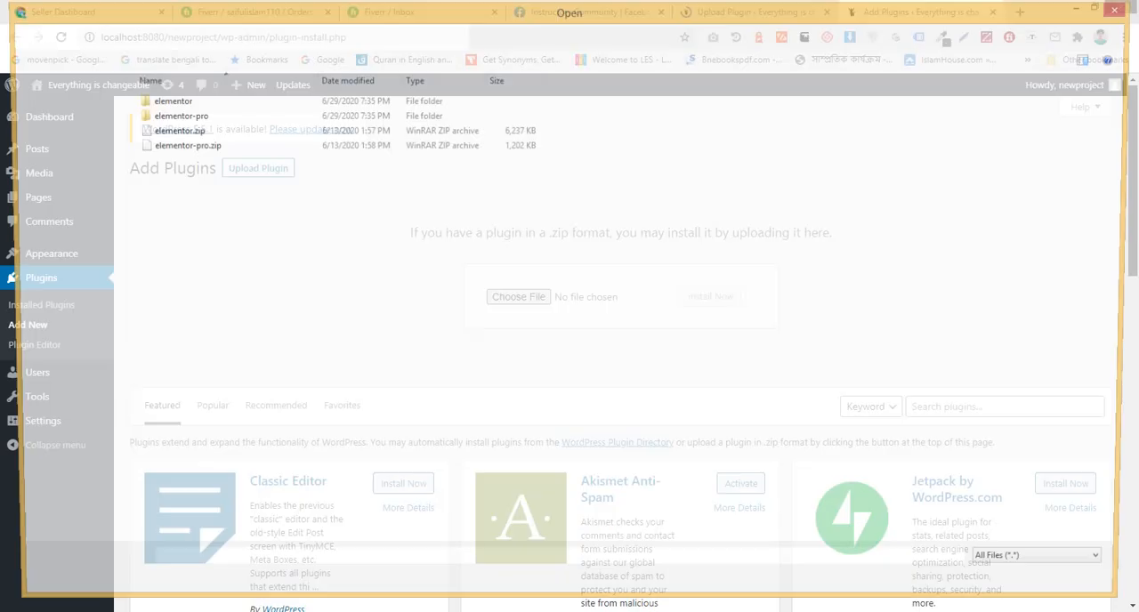
pyautogui.click(180, 146)
pyautogui.click(1018, 589)
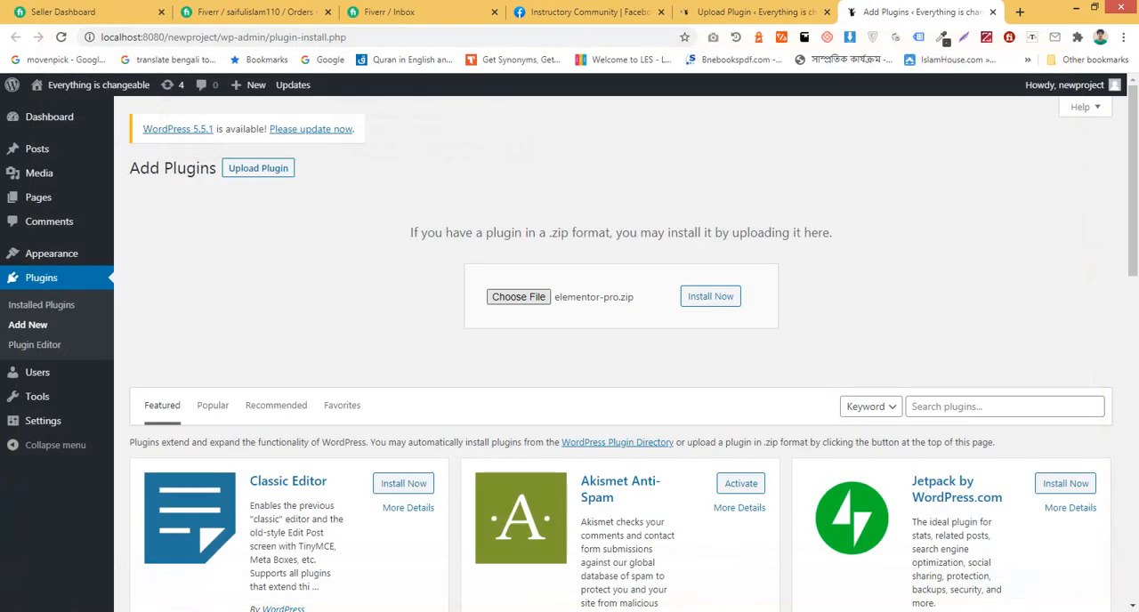
pyautogui.click(710, 297)
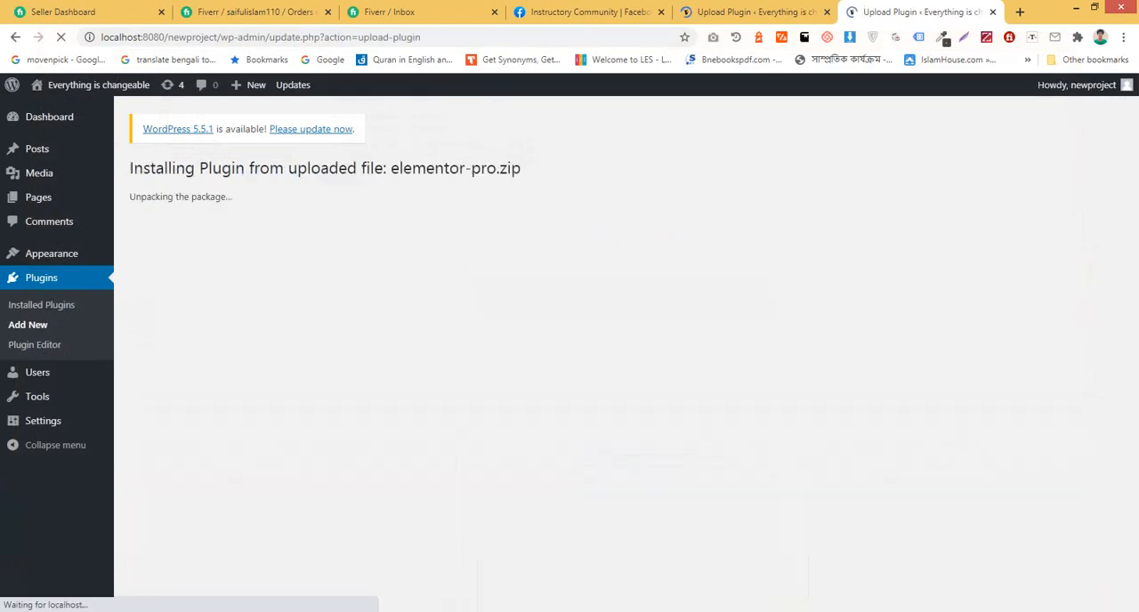
# Step: Activate the newly installed Elementor plugin and return to the browser tab installing Elementor Pro
pyautogui.click(167, 268)
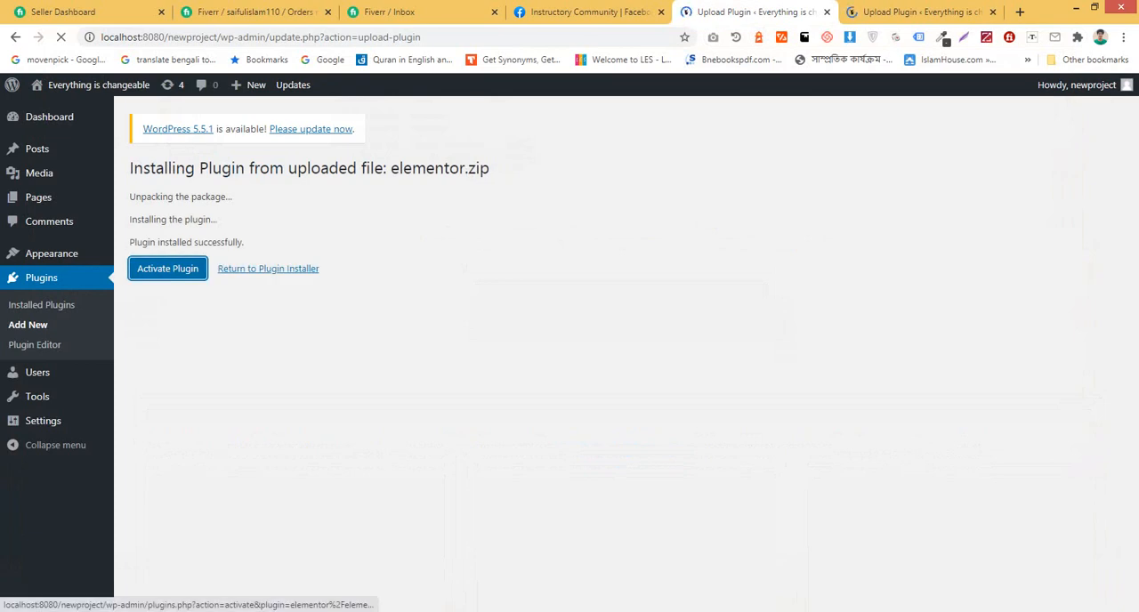
pyautogui.hotkey('ctrl', 'Tab')
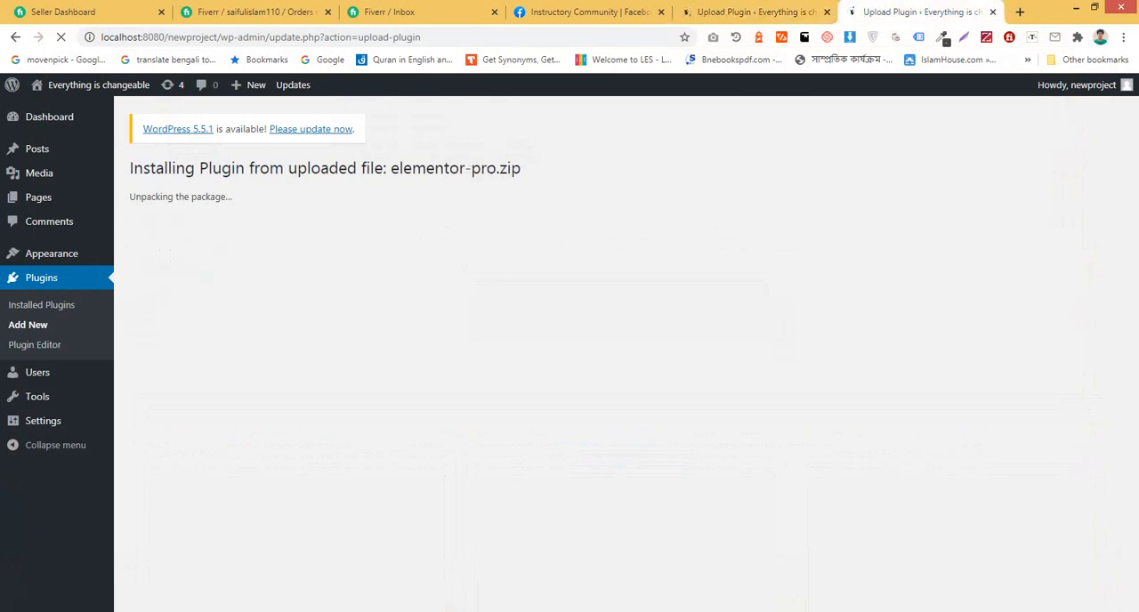
# Step: Check the browser tab with the Elementor activation, then return to the other tab and activate the newly installed Elementor Pro plugin
pyautogui.click(752, 11)
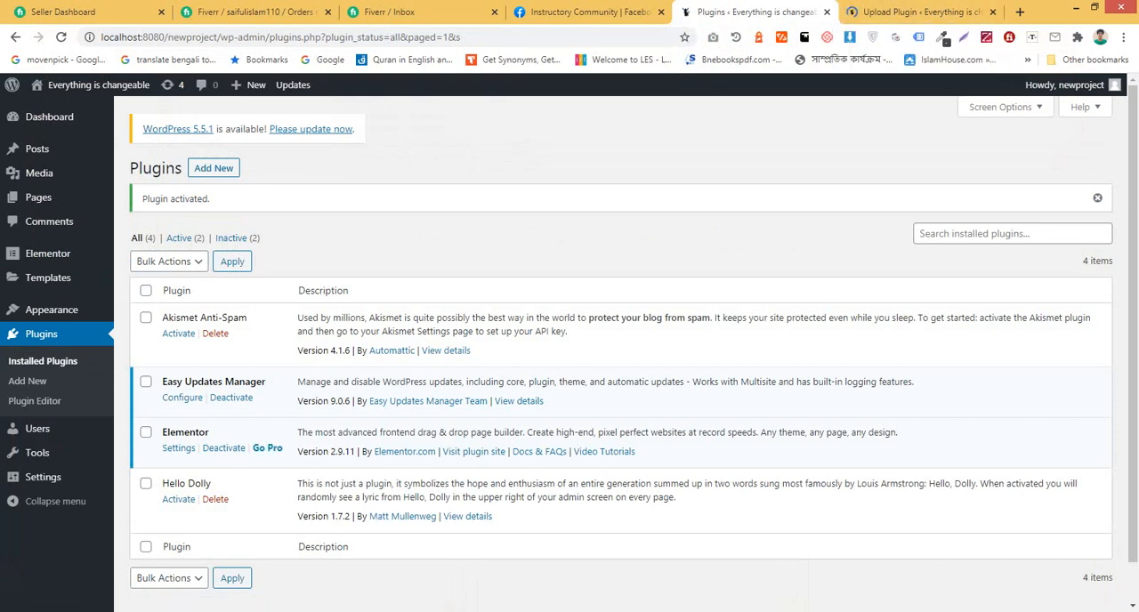
pyautogui.hotkey('ctrl', 'Tab')
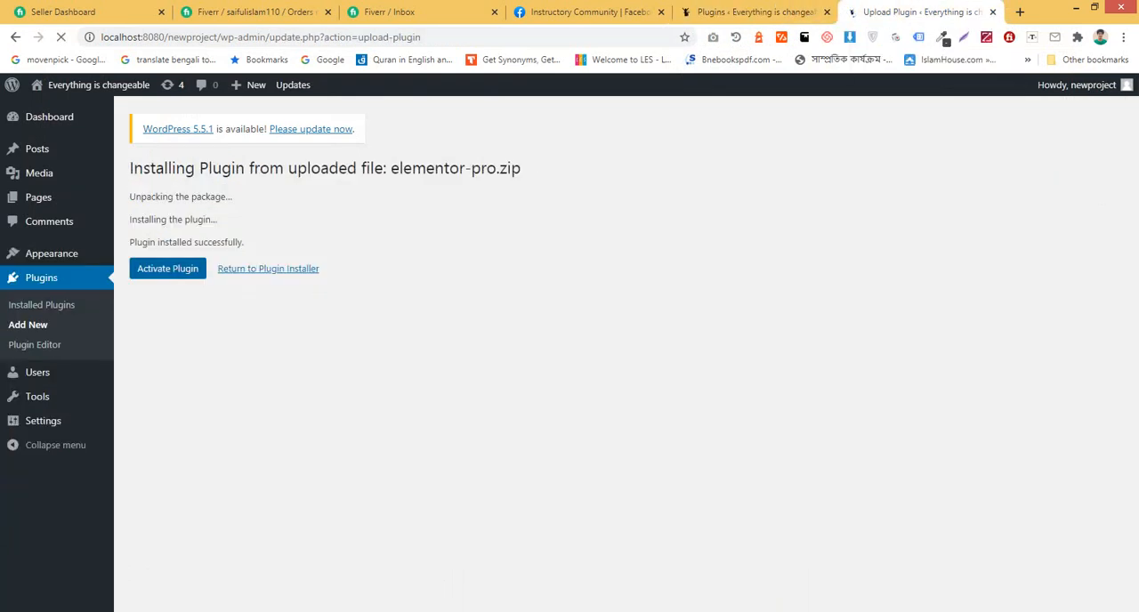
pyautogui.click(167, 269)
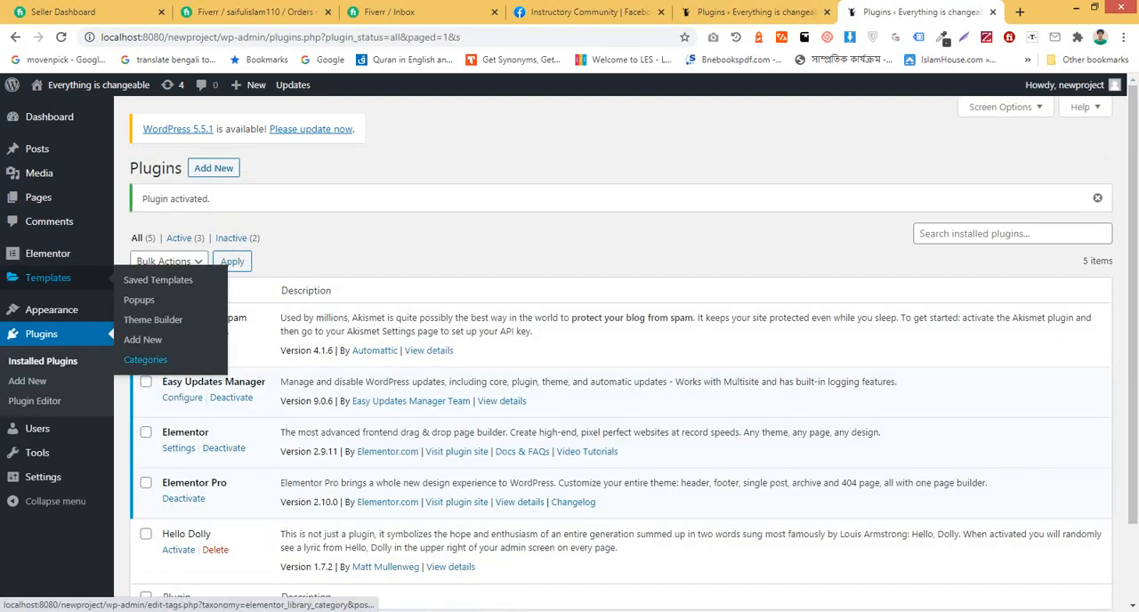
pyautogui.moveTo(47, 253)
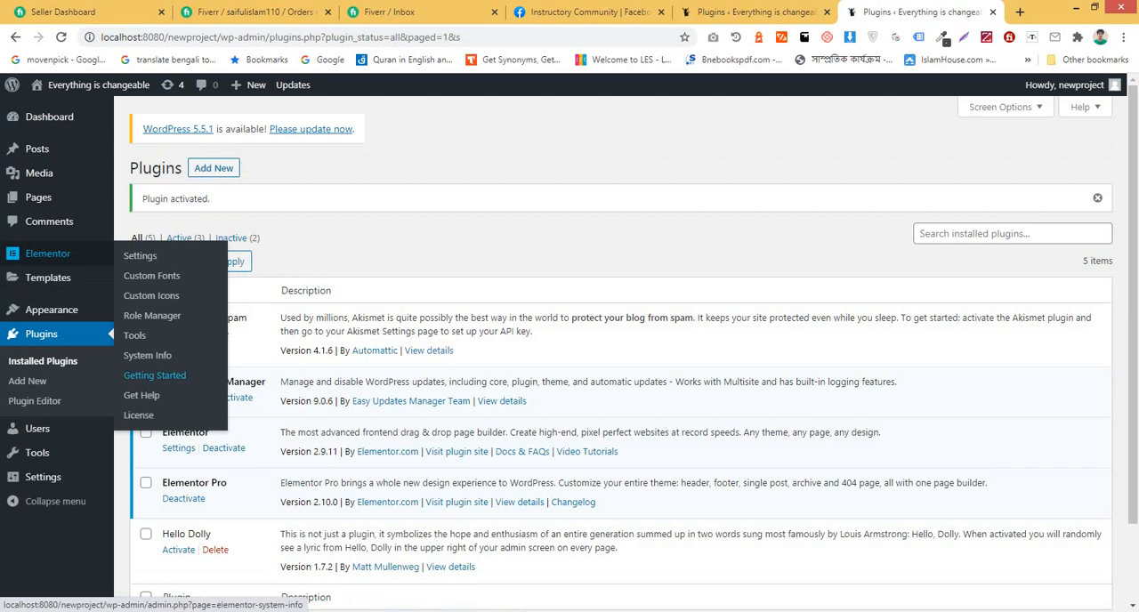
pyautogui.scroll(-2, 624, 347)
pyautogui.scroll(2, 623, 347)
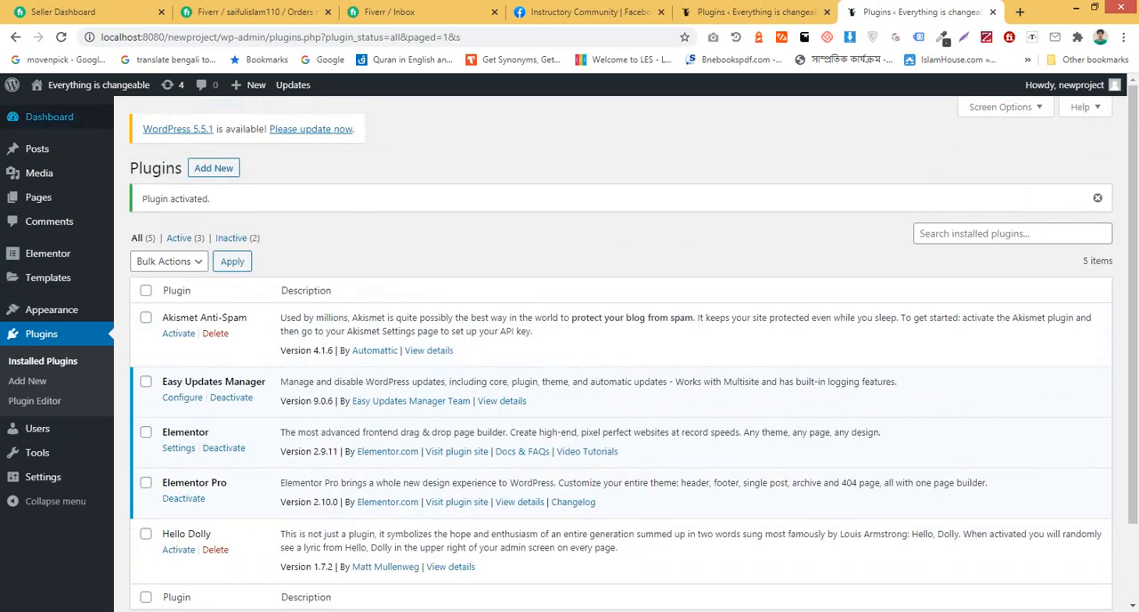
# Step: Open the Easy Updates Manager options from the dashboard and show its plugin update settings
pyautogui.moveTo(49, 116)
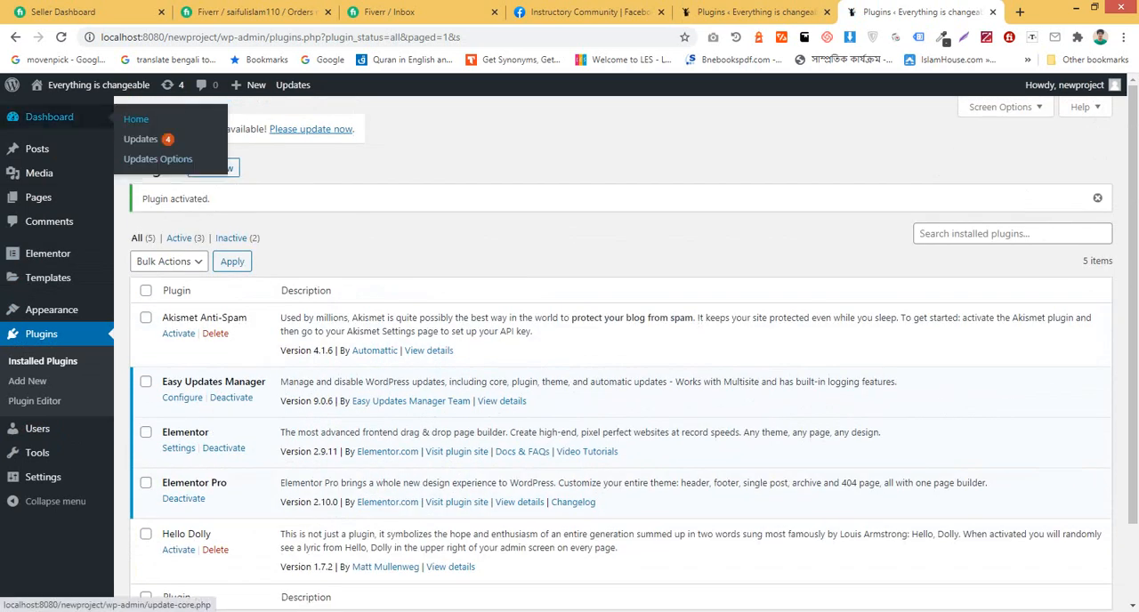
pyautogui.click(158, 159)
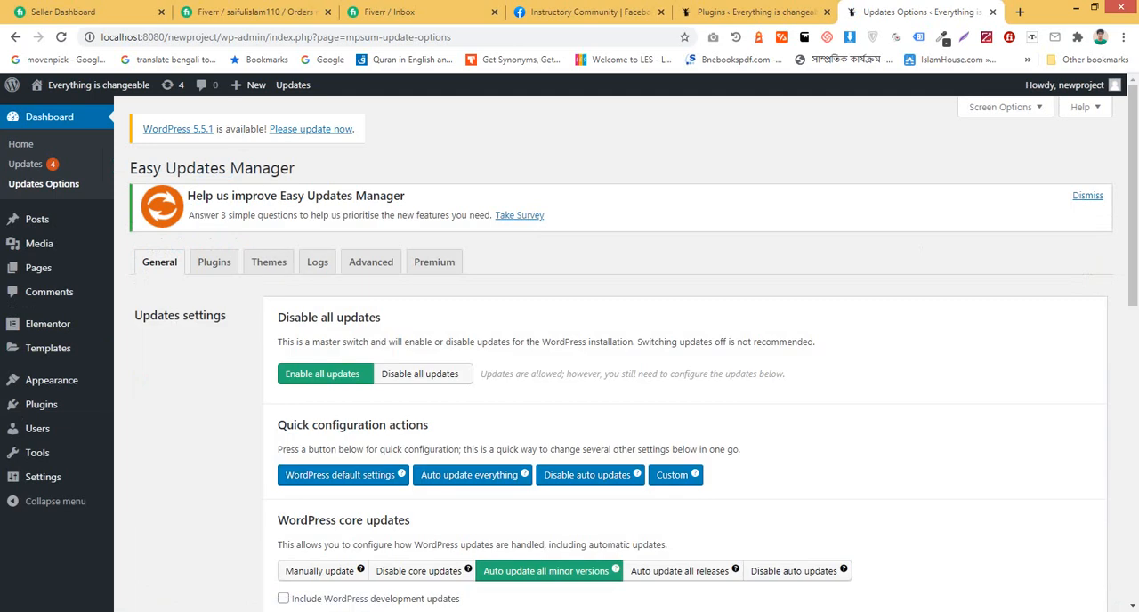
pyautogui.click(214, 261)
pyautogui.scroll(-3, 214, 262)
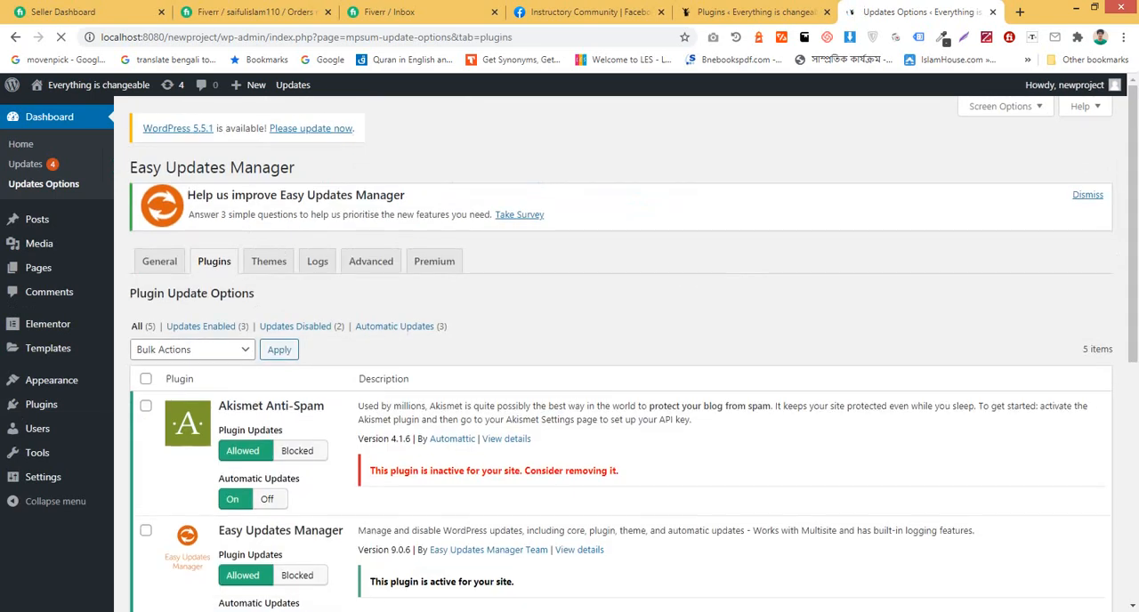
pyautogui.scroll(-3, 623, 356)
# Step: Apply the bulk action Automatic Updates Off to Elementor and Elementor Pro
pyautogui.click(149, 443)
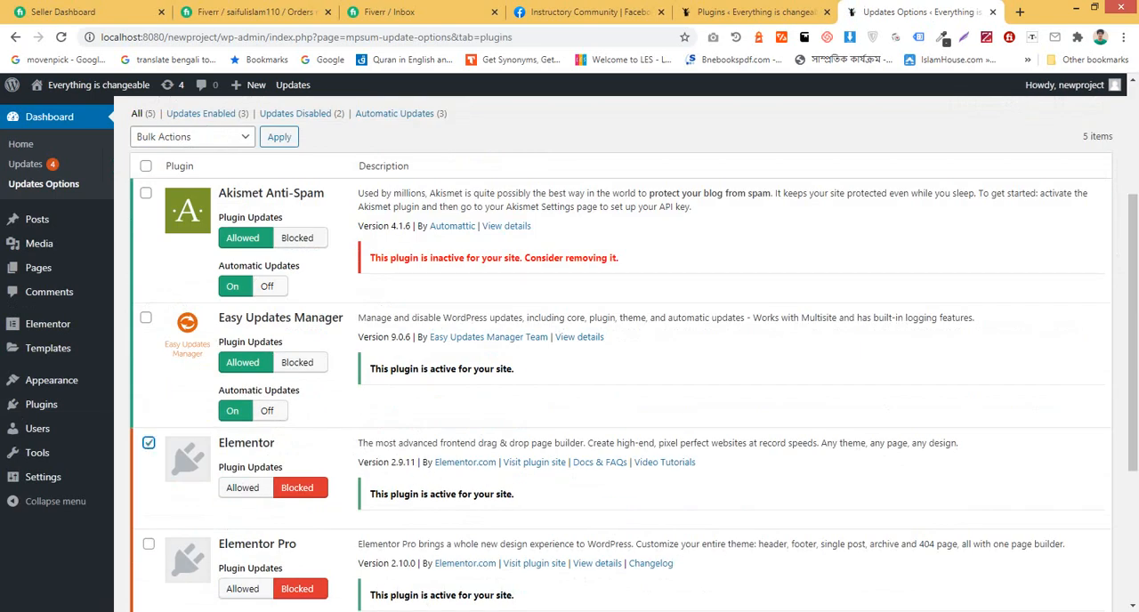
pyautogui.click(148, 544)
pyautogui.scroll(3, 149, 544)
pyautogui.click(192, 350)
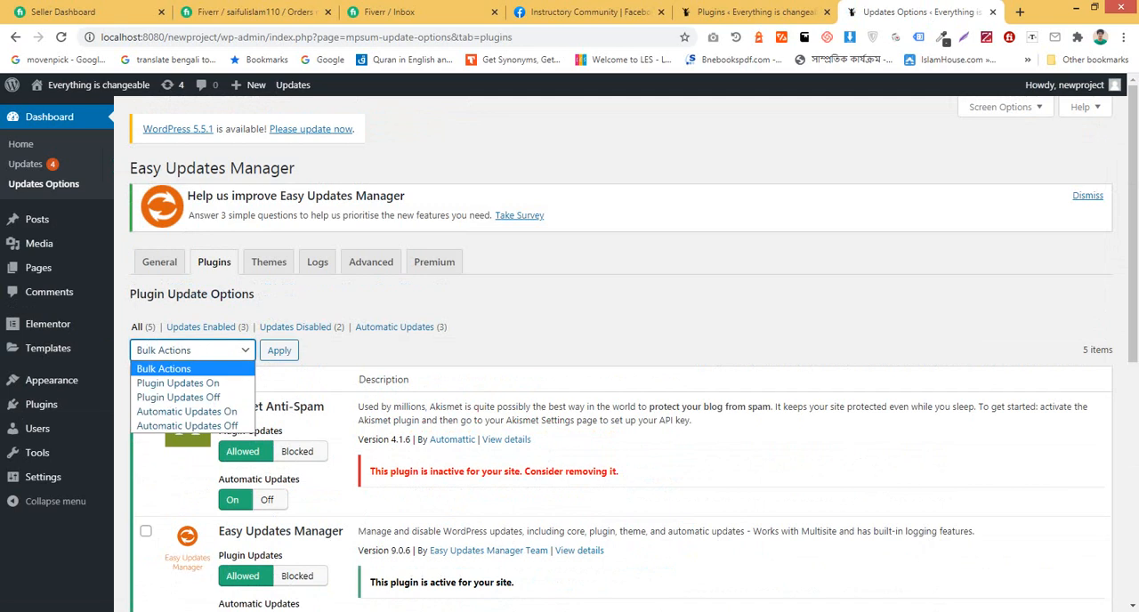
pyautogui.click(178, 427)
pyautogui.click(280, 349)
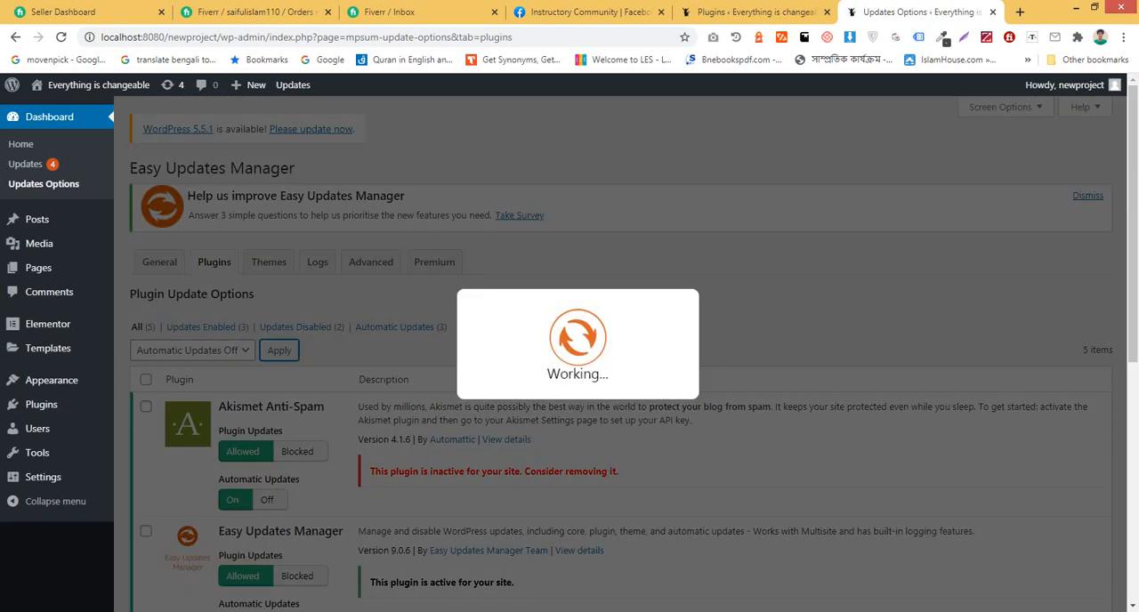
# Step: Apply the bulk action Plugin Updates Off to Elementor and Elementor Pro
pyautogui.scroll(-2, 623, 356)
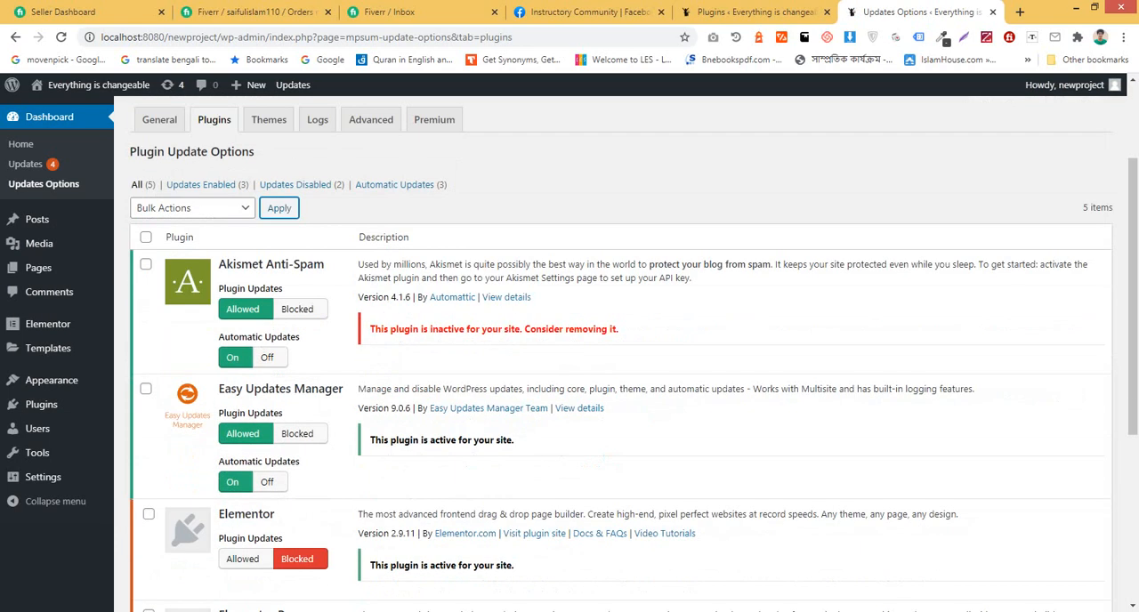
pyautogui.click(148, 514)
pyautogui.scroll(-2, 149, 507)
pyautogui.click(149, 473)
pyautogui.scroll(4, 149, 474)
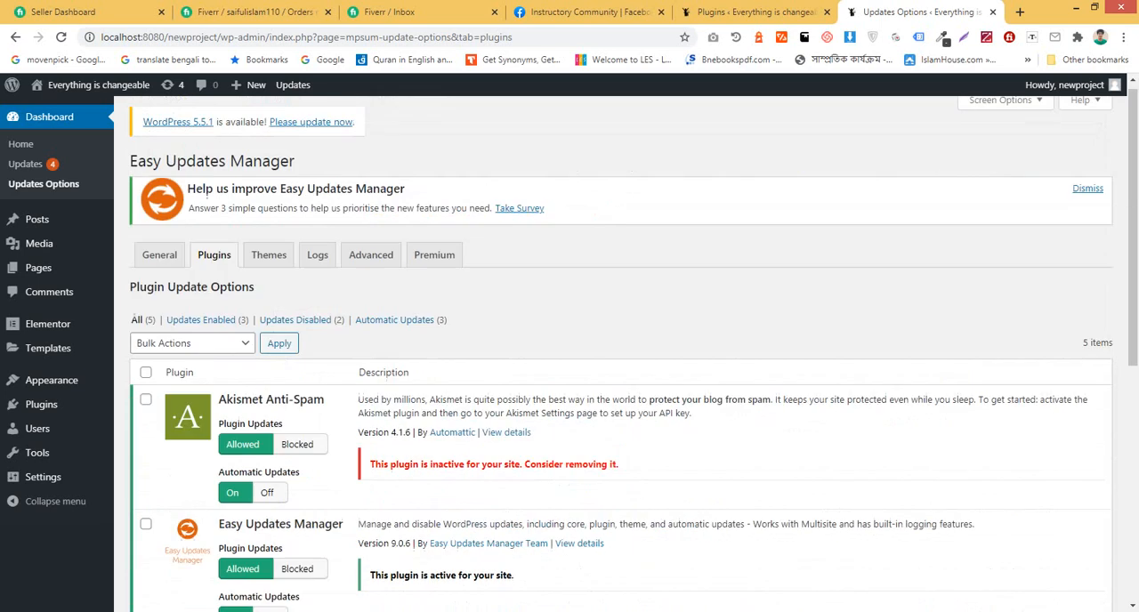
pyautogui.click(191, 350)
pyautogui.click(178, 397)
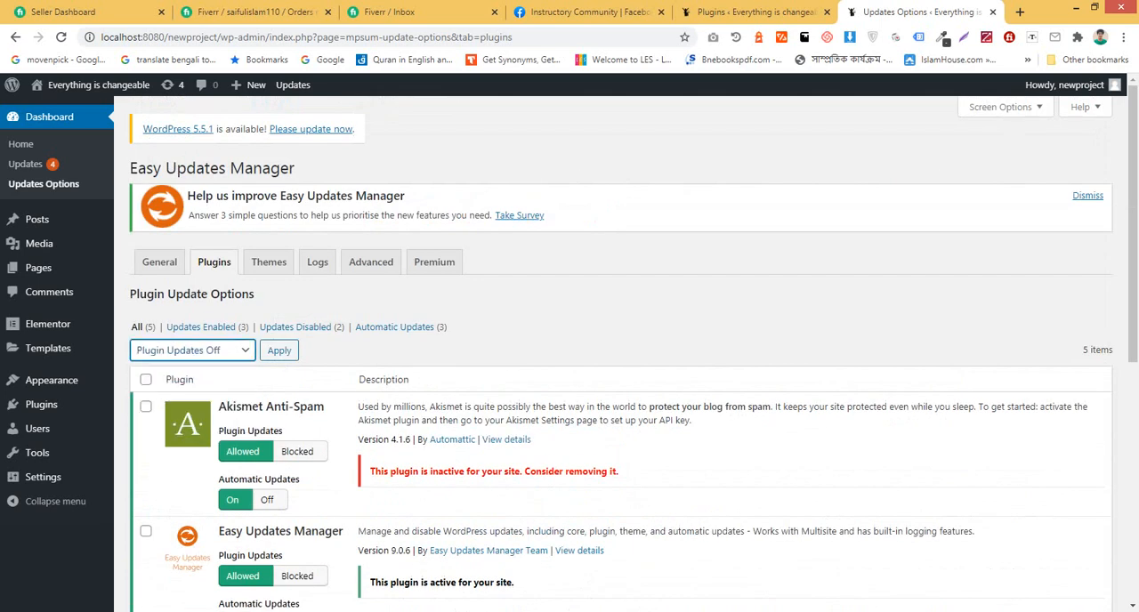
pyautogui.click(280, 350)
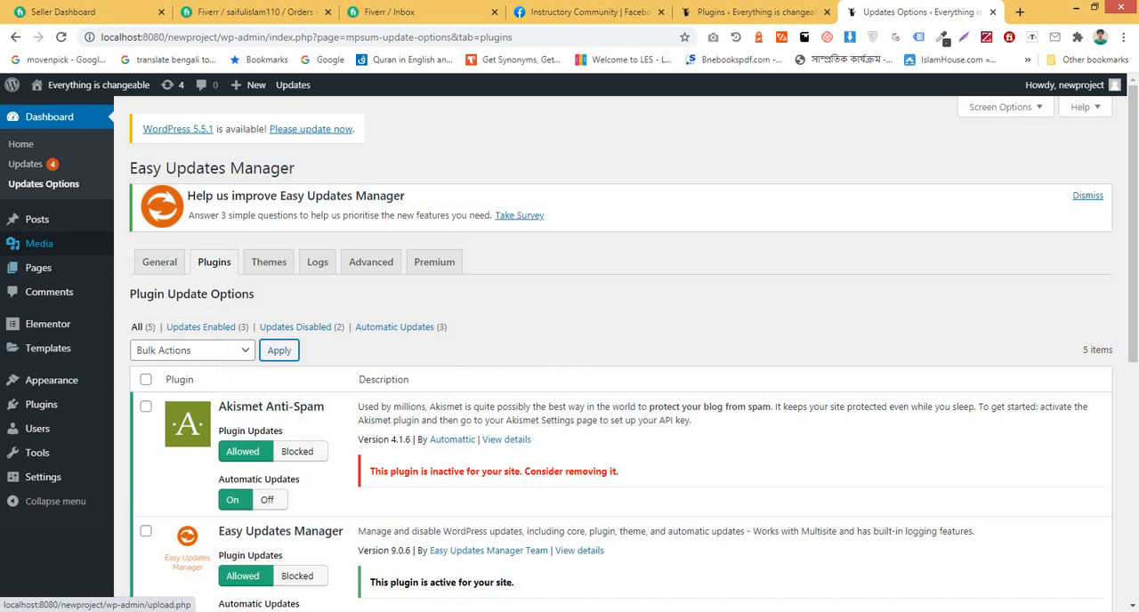
# Step: Go to the list of all pages and add a new page titled Home
pyautogui.click(143, 269)
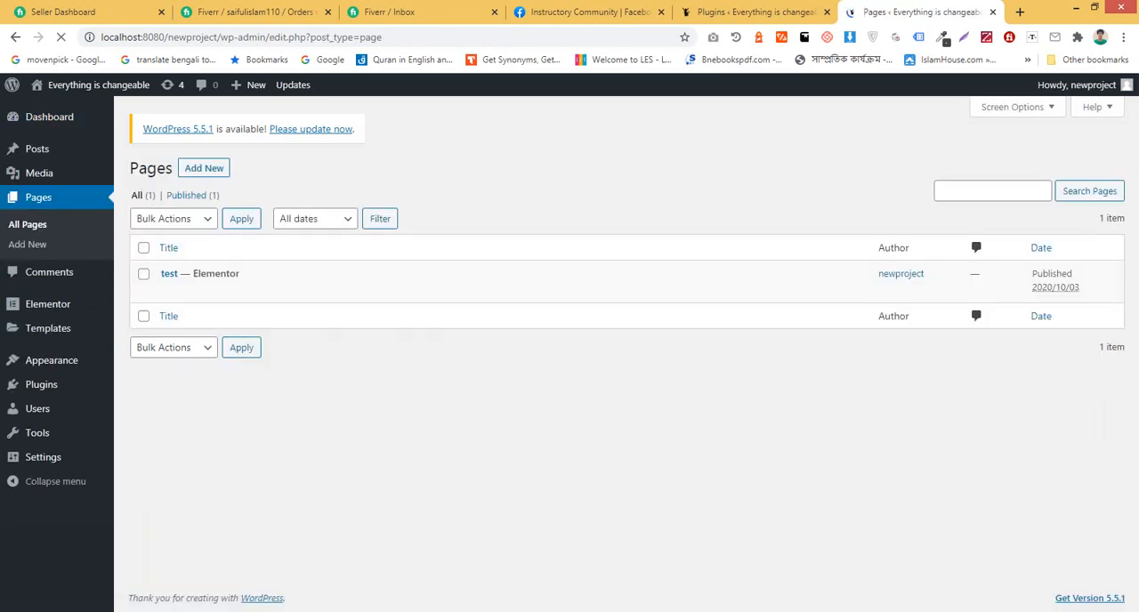
pyautogui.click(204, 169)
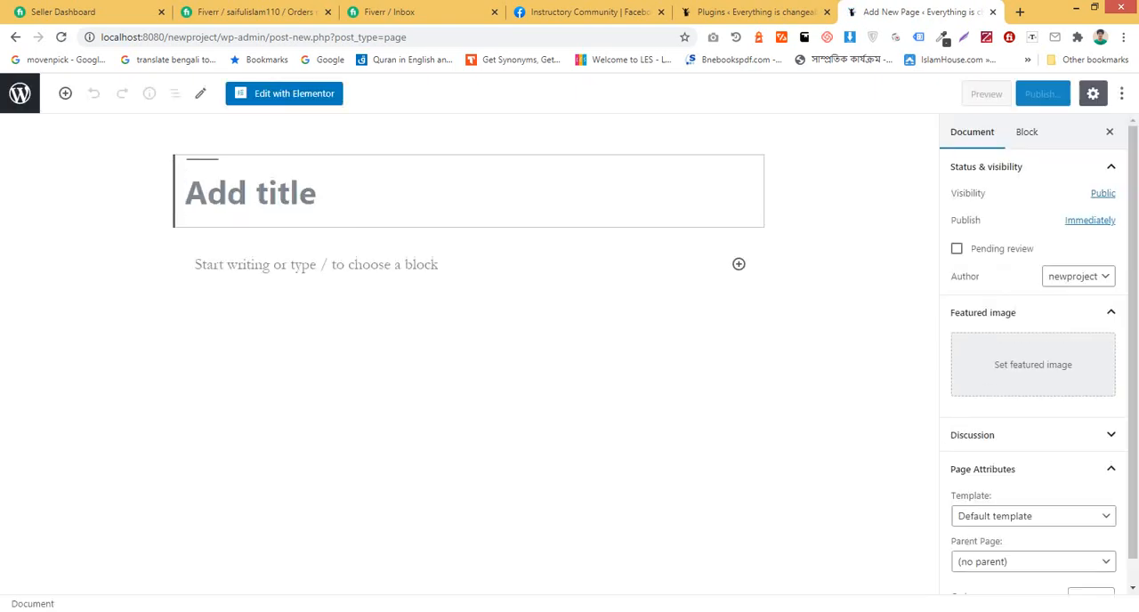
pyautogui.write('Home')
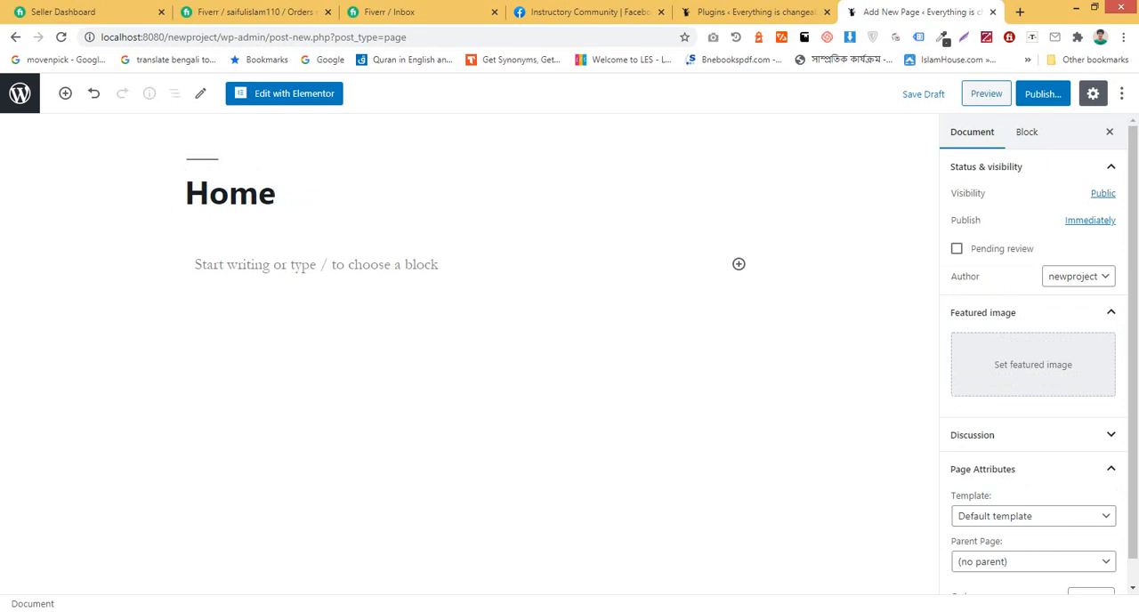
pyautogui.hotkey('ctrl', 'a')
pyautogui.press('Right')
# Step: Set the Home page's template to Elementor Canvas and publish the page
pyautogui.click(1033, 516)
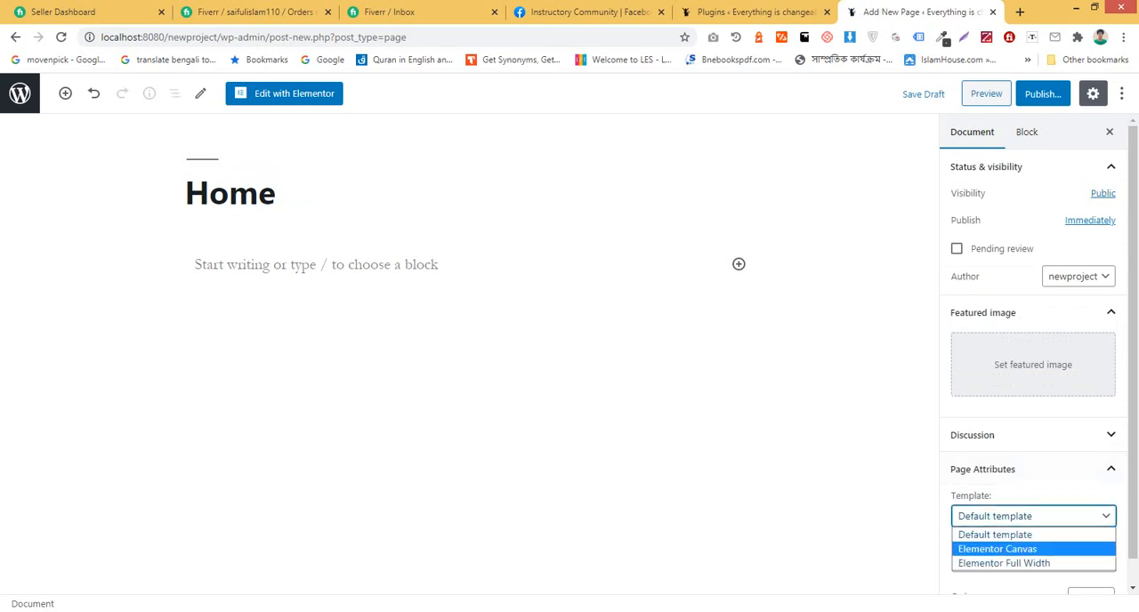
pyautogui.click(999, 549)
pyautogui.click(1043, 93)
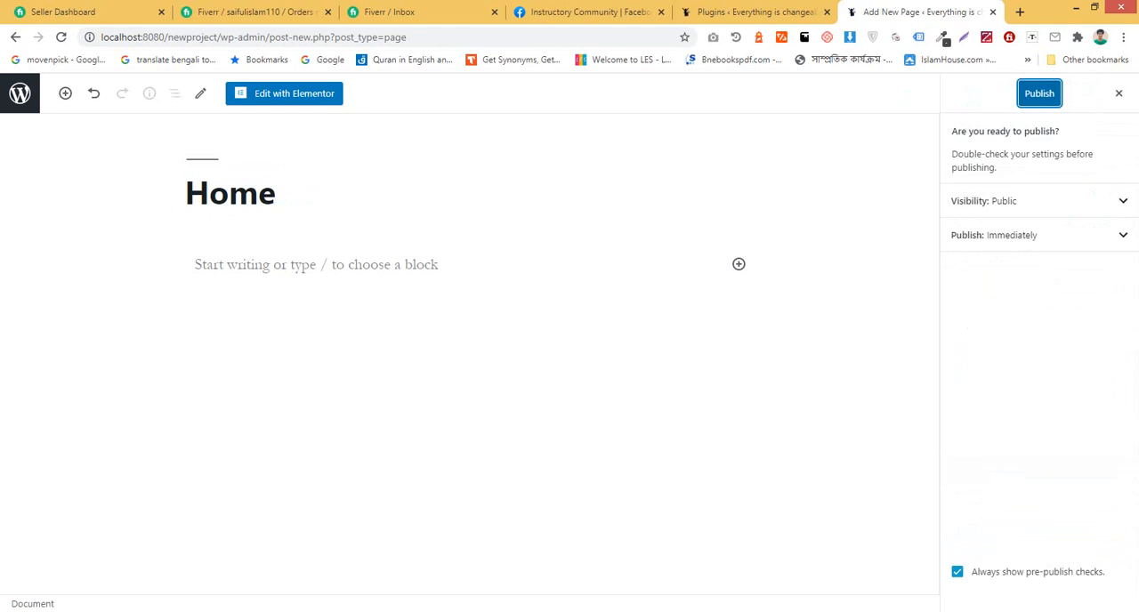
pyautogui.click(1037, 93)
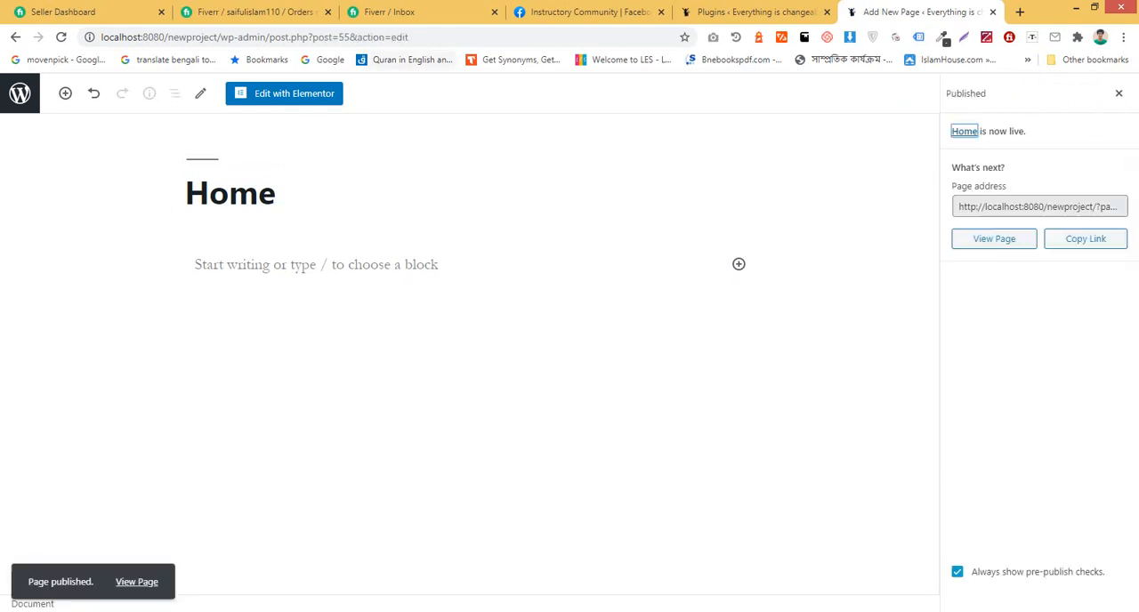
# Step: Open the Home page in the Elementor editor and load the list of all pages in the other WordPress browser tab
pyautogui.click(286, 93)
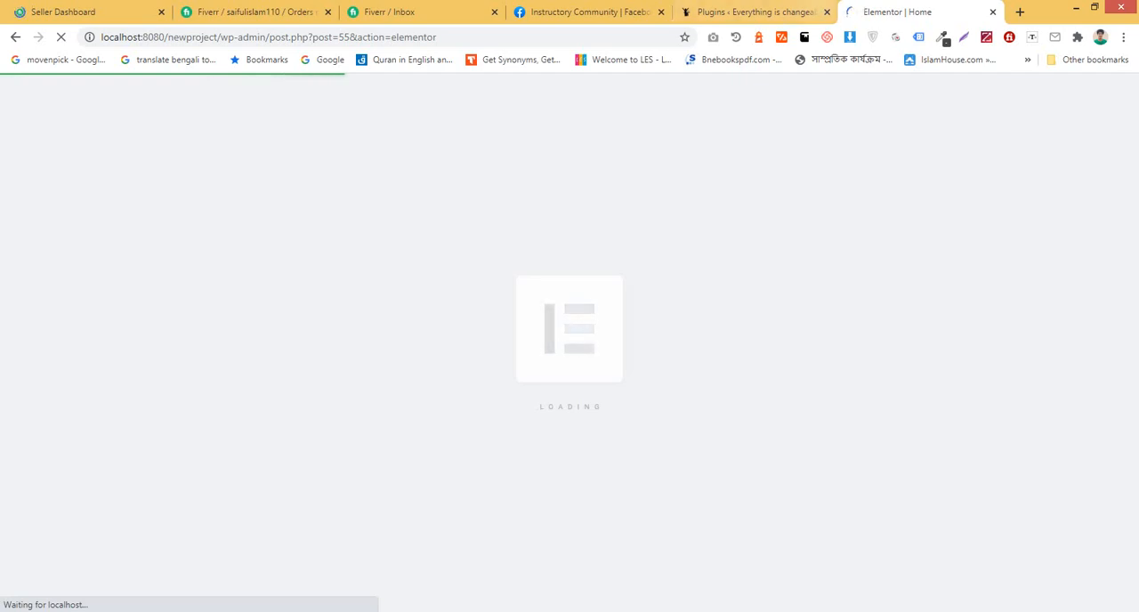
pyautogui.click(757, 11)
pyautogui.moveTo(54, 310)
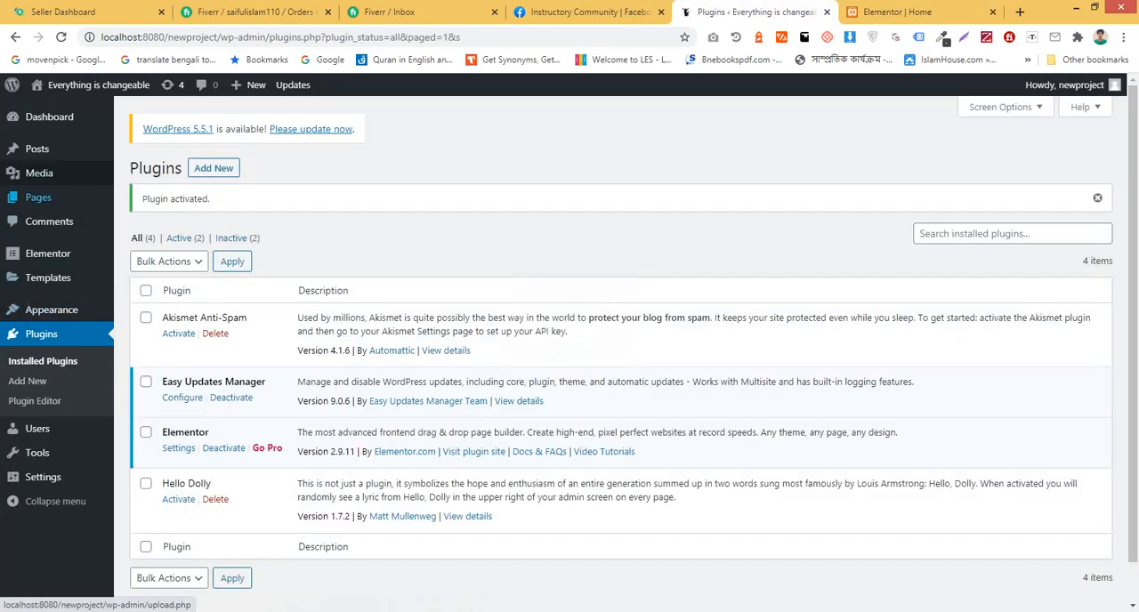
pyautogui.click(142, 200)
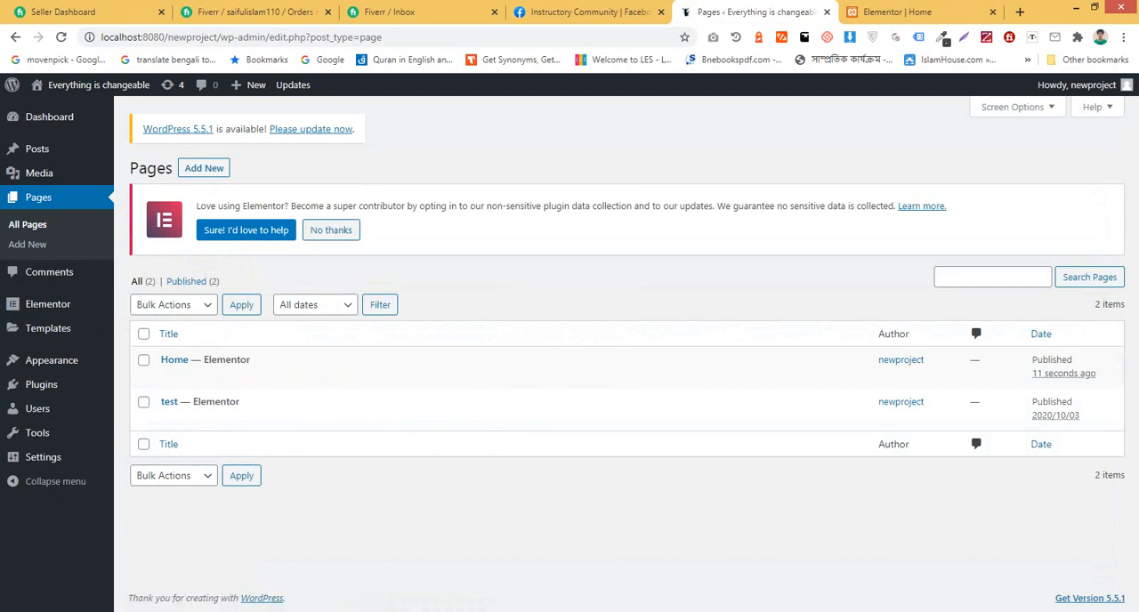
pyautogui.hotkey('ctrl', 'Tab')
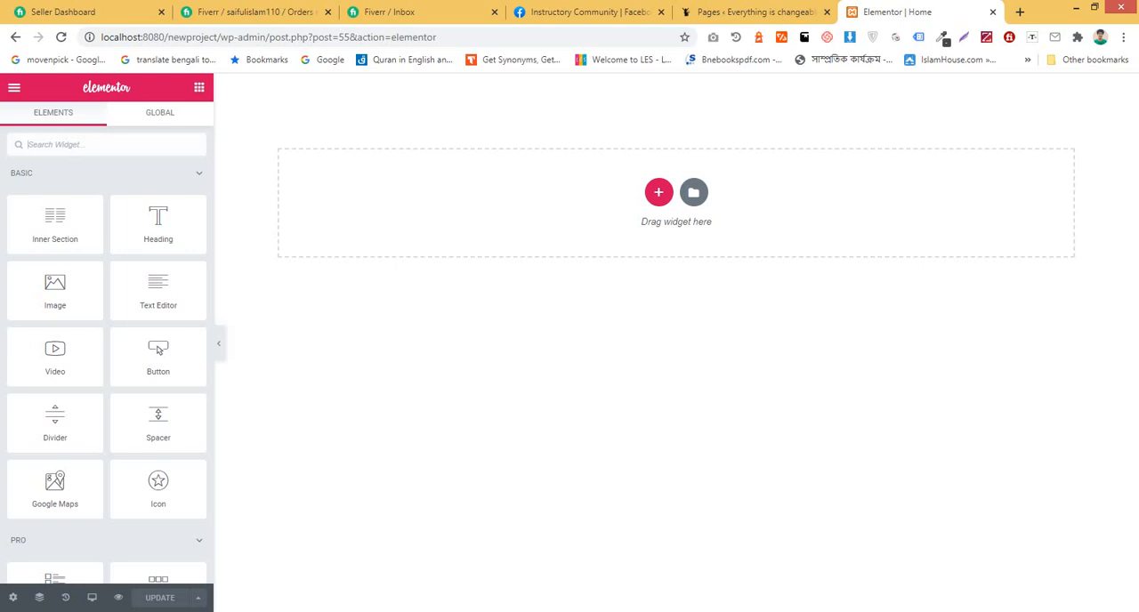
pyautogui.hotkey('ctrl', 'shift', 'Tab')
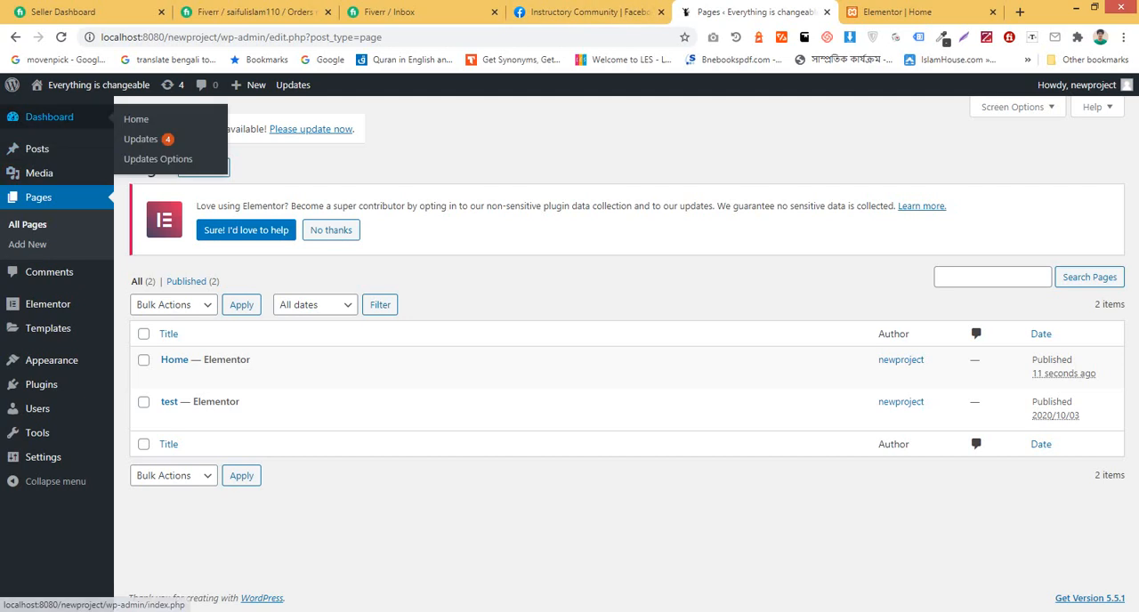
# Step: Visit the live site in a new browser tab and look through its front page
pyautogui.moveTo(49, 117)
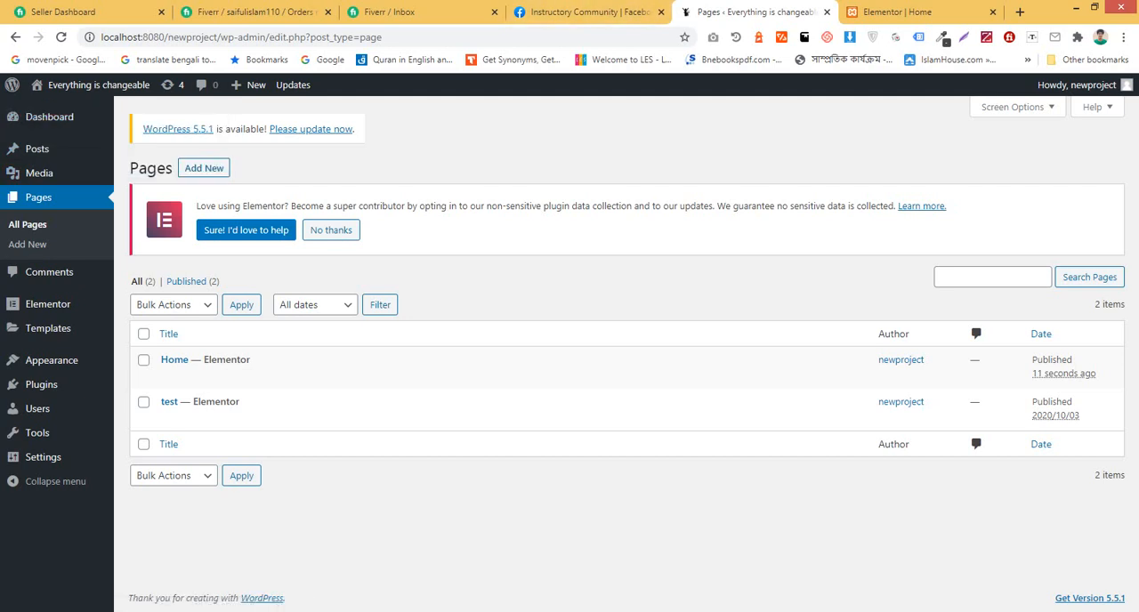
pyautogui.moveTo(89, 85)
pyautogui.keyDown('ctrl'); pyautogui.click(50, 109); pyautogui.keyUp('ctrl')
pyautogui.click(922, 12)
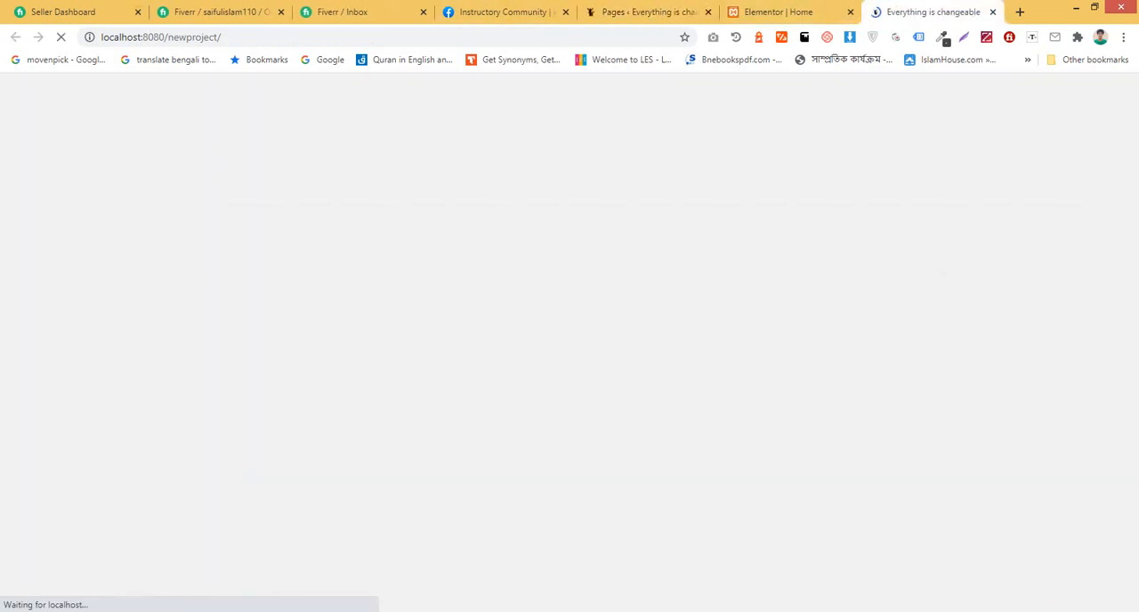
pyautogui.scroll(-7, 564, 356)
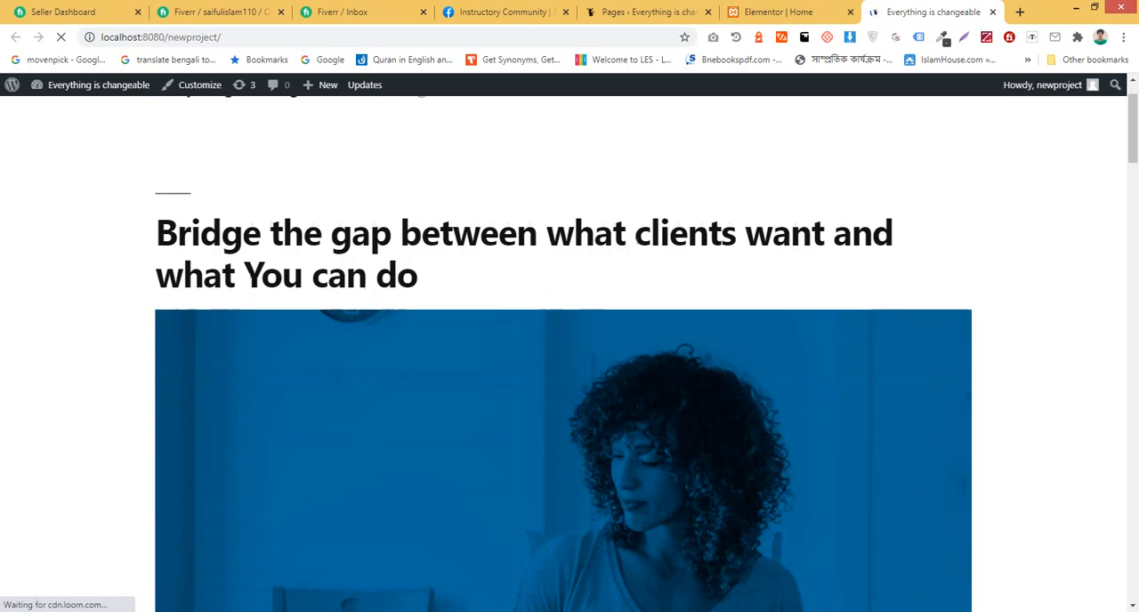
pyautogui.scroll(-2, 563, 356)
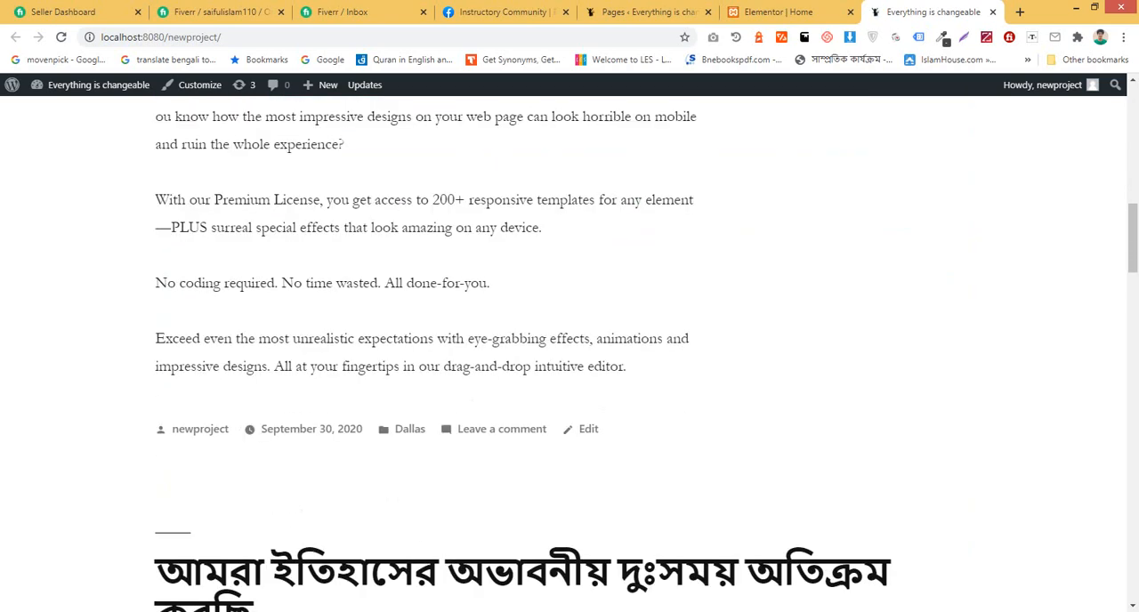
# Step: Return to the Elementor editor and add a new section with the single-column structure to the Home page
pyautogui.click(780, 12)
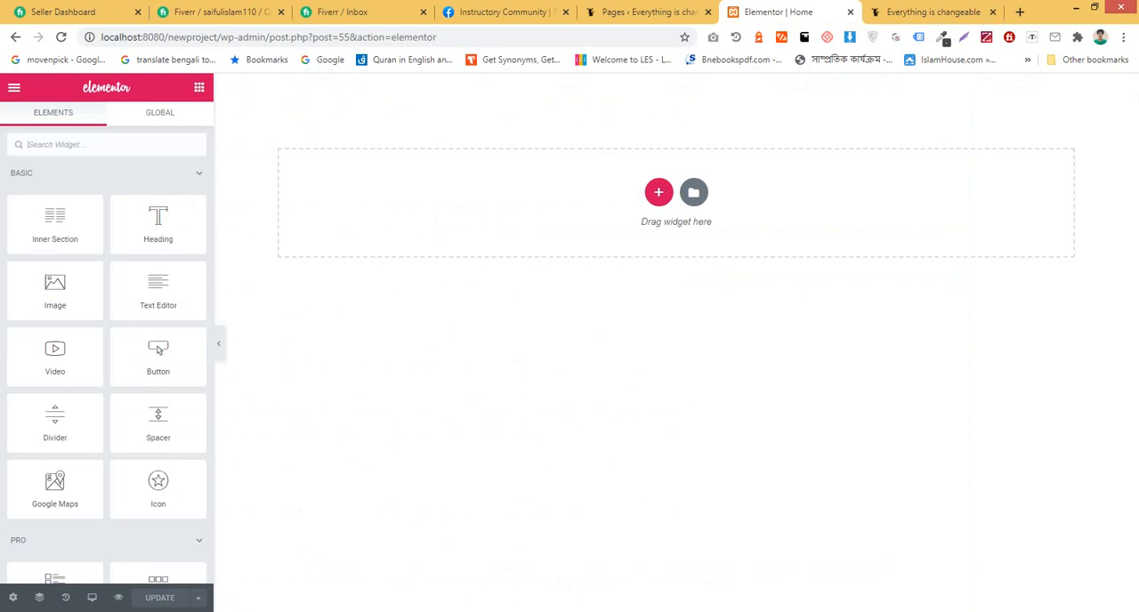
pyautogui.click(659, 192)
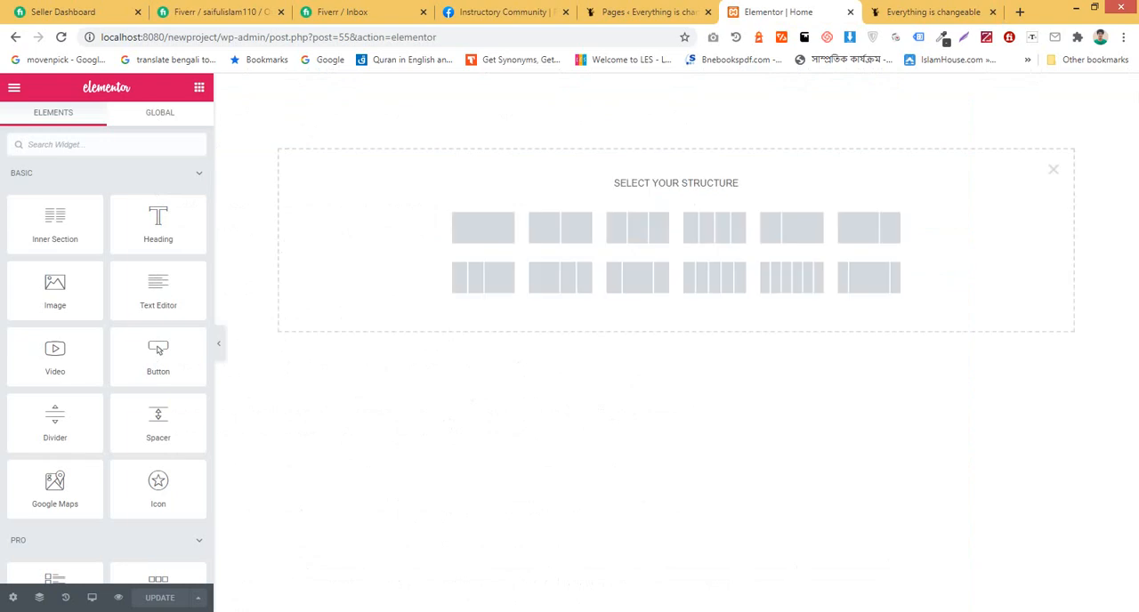
pyautogui.moveTo(614, 184); pyautogui.dragTo(742, 185)
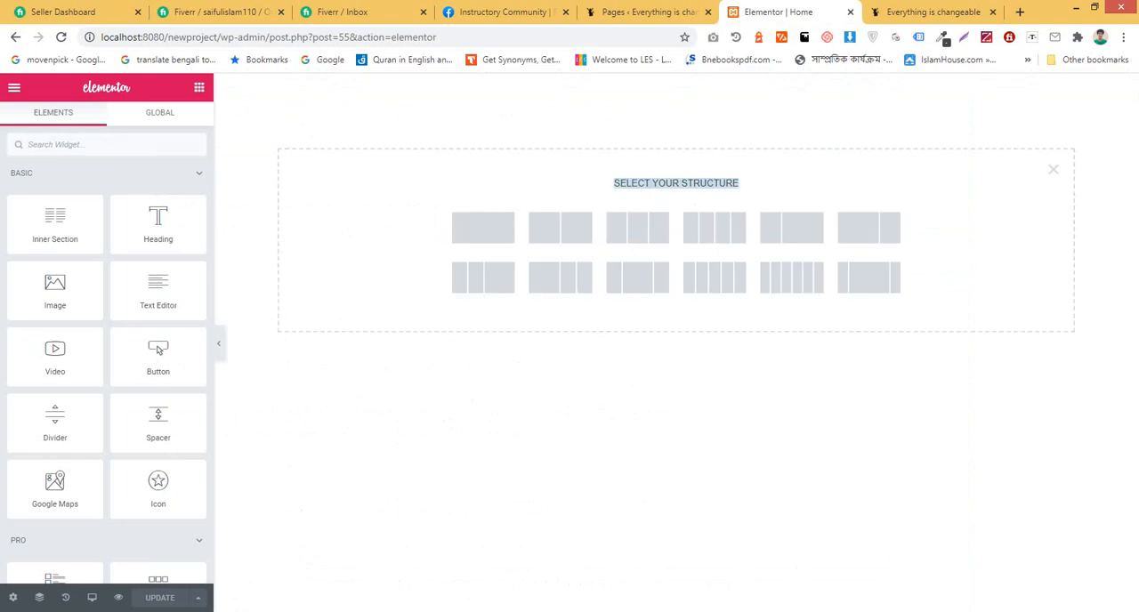
pyautogui.click(781, 202)
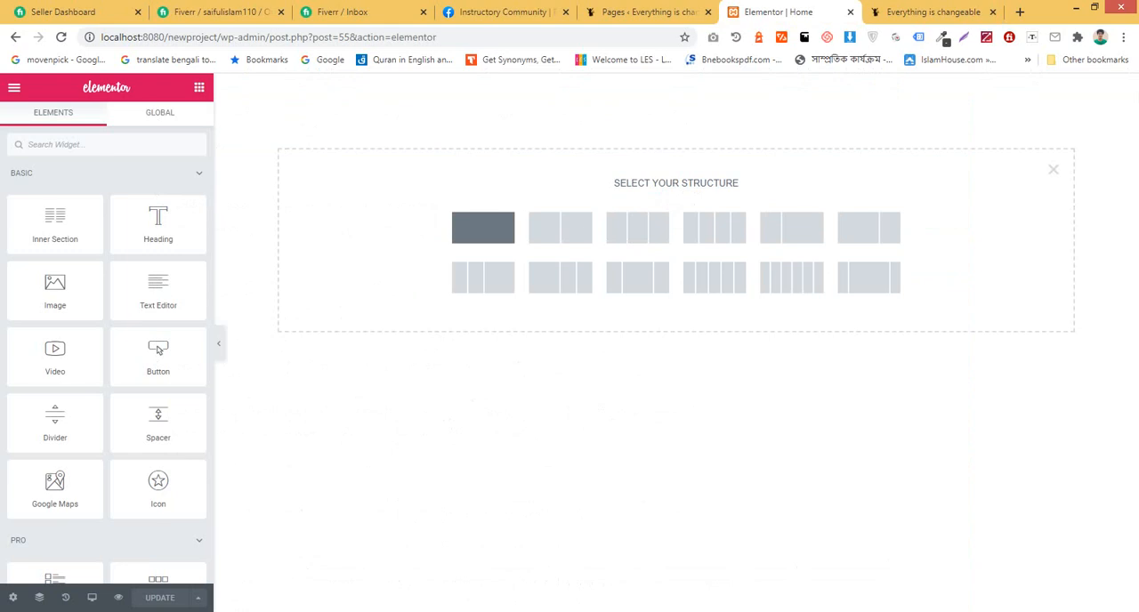
pyautogui.click(484, 228)
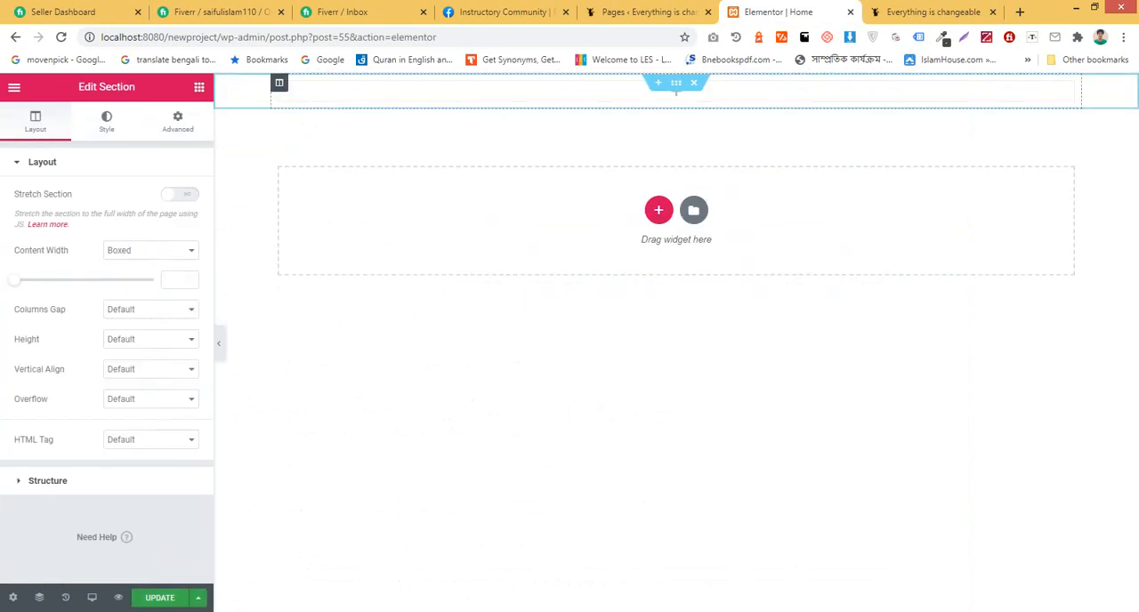
# Step: Delete the single-column section, try a two-column section in its place, and remove that section as well
pyautogui.click(279, 83)
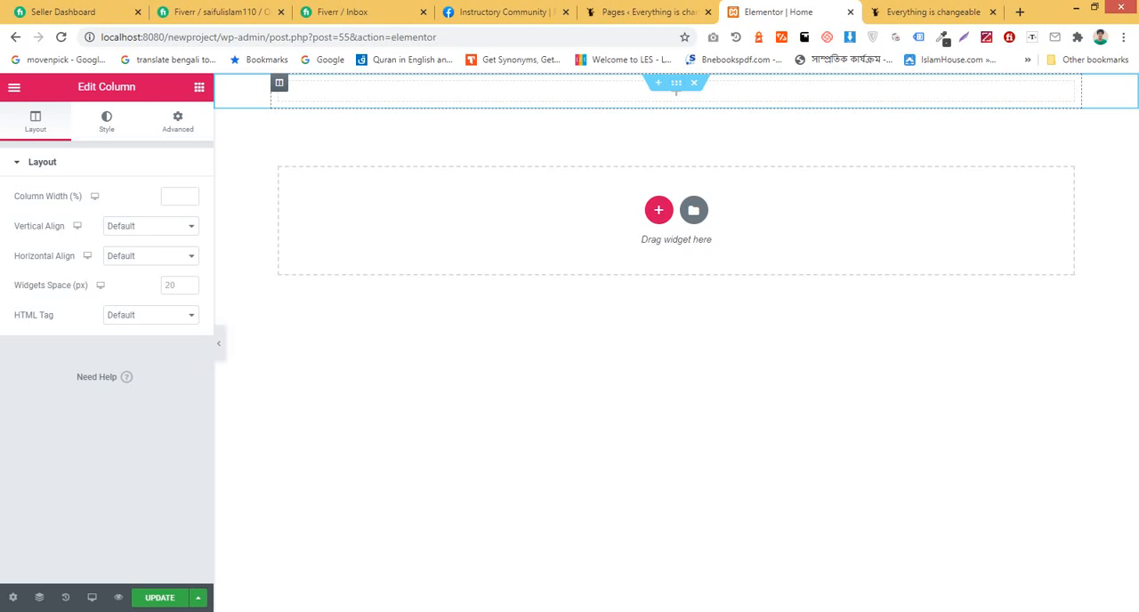
pyautogui.click(693, 82)
pyautogui.click(659, 192)
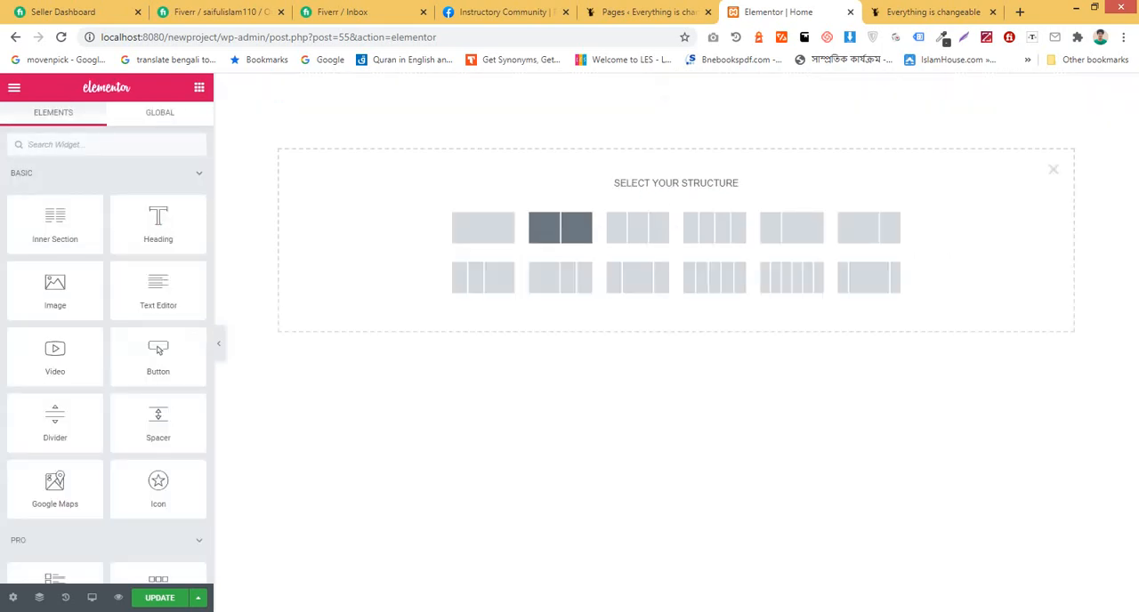
pyautogui.click(560, 228)
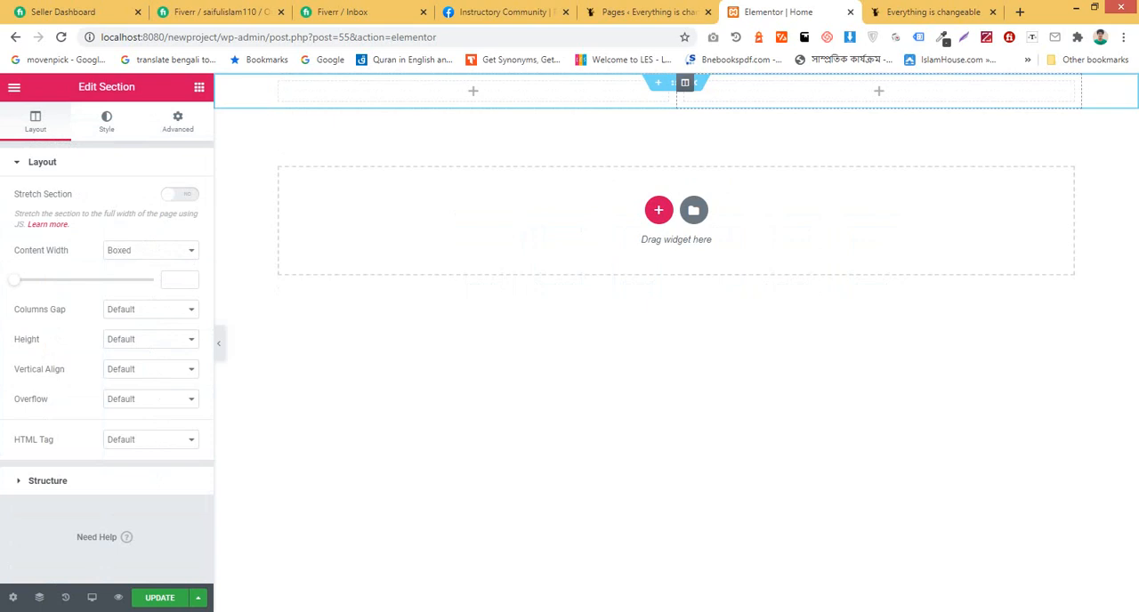
pyautogui.click(695, 82)
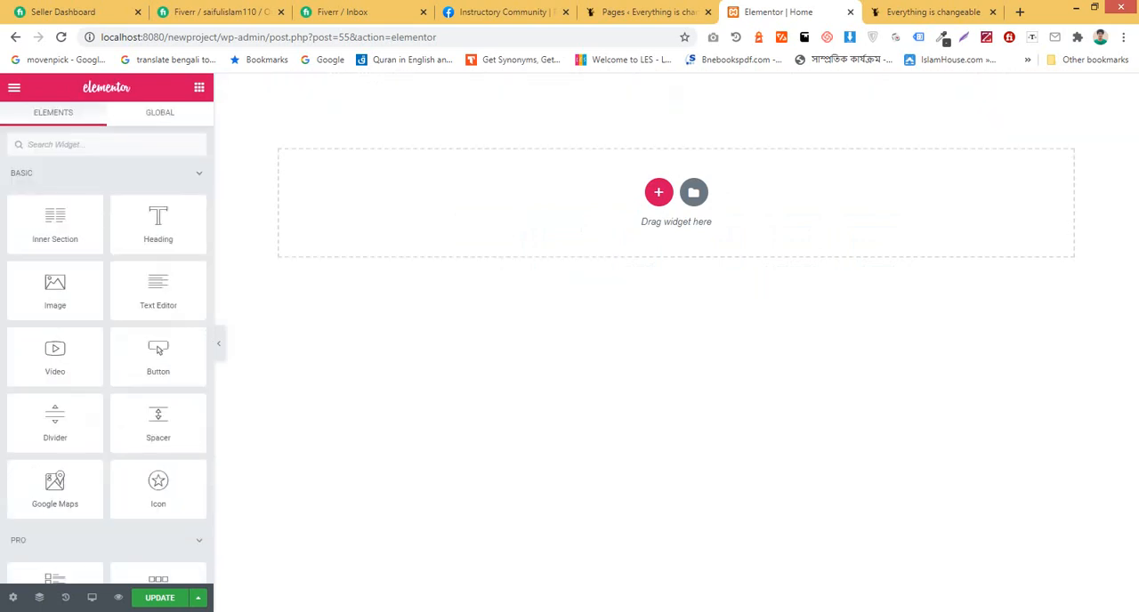
# Step: Try a new single-column section with its column duplicated three times, and delete the resulting columns
pyautogui.click(658, 192)
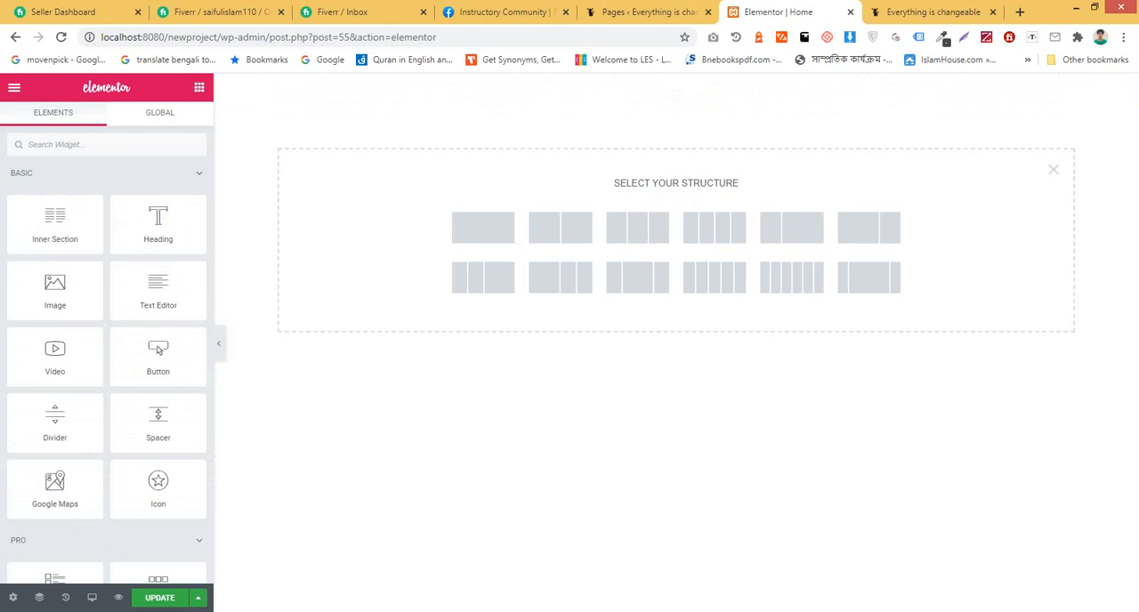
pyautogui.click(483, 228)
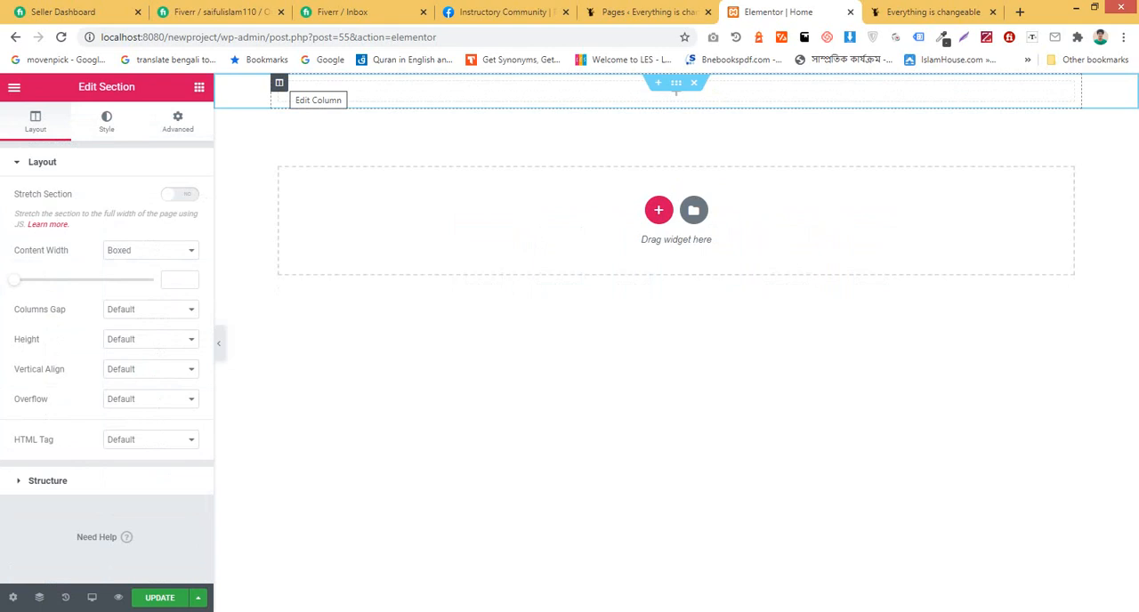
pyautogui.click(278, 82)
pyautogui.rightClick(279, 83)
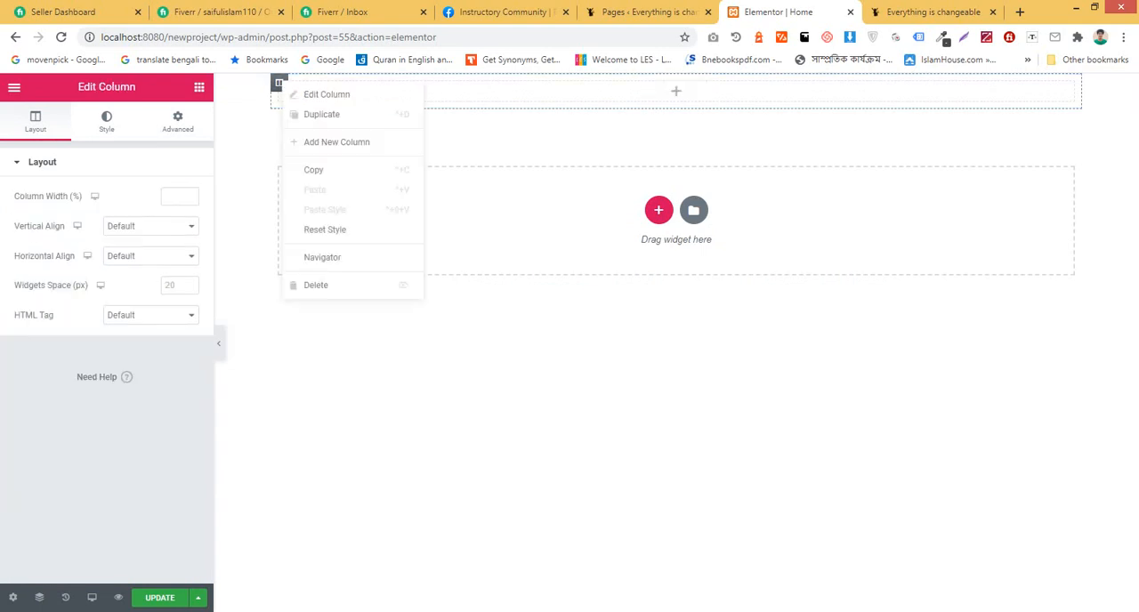
pyautogui.click(321, 114)
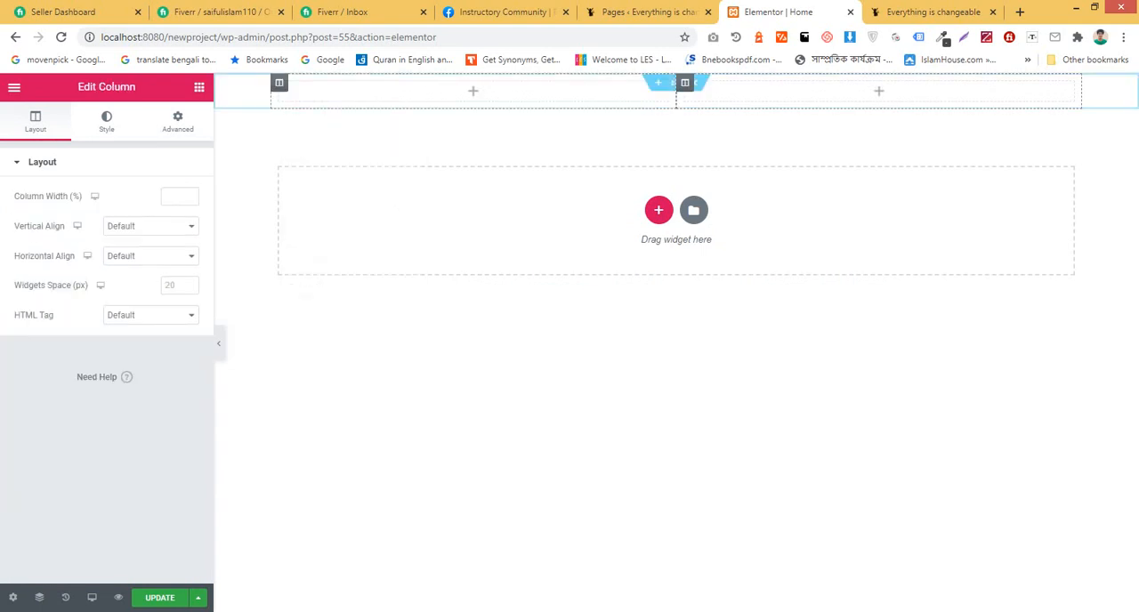
pyautogui.rightClick(279, 83)
pyautogui.click(321, 116)
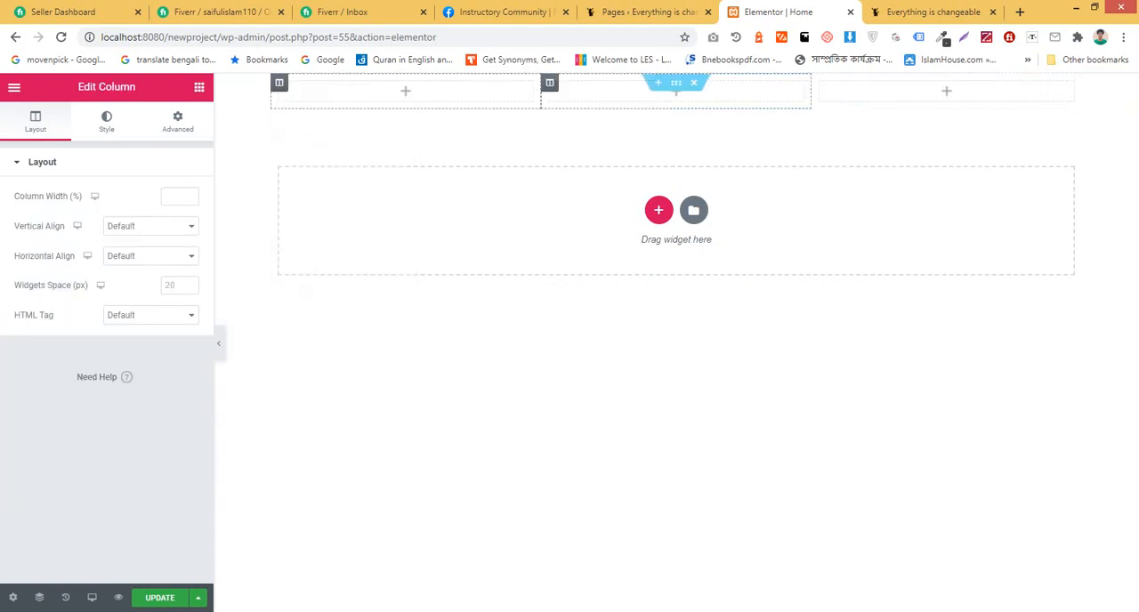
pyautogui.rightClick(279, 82)
pyautogui.click(321, 115)
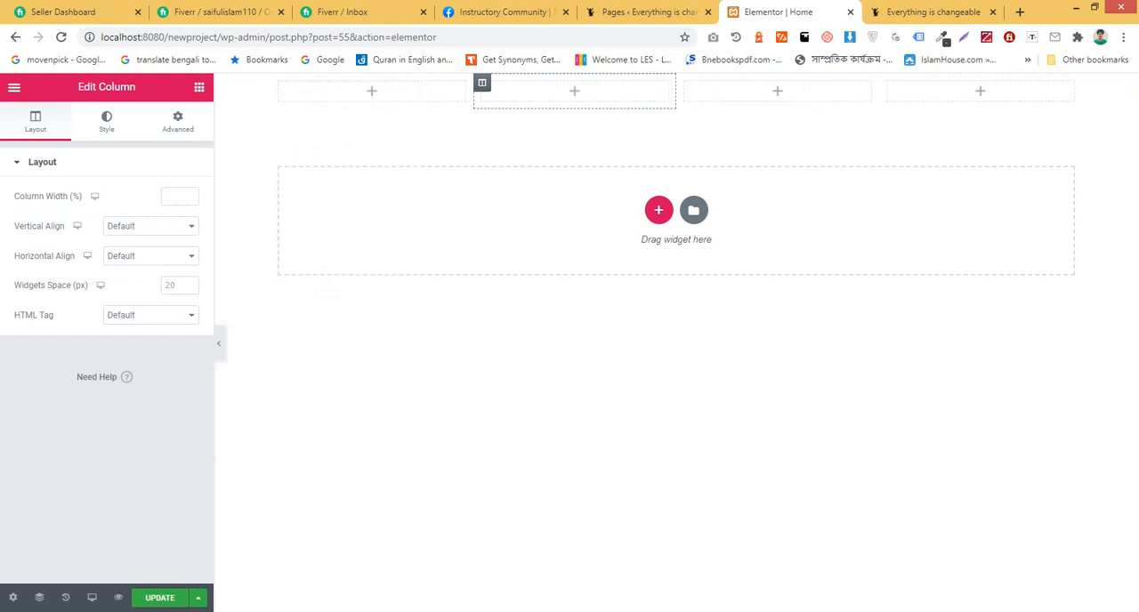
pyautogui.rightClick(482, 83)
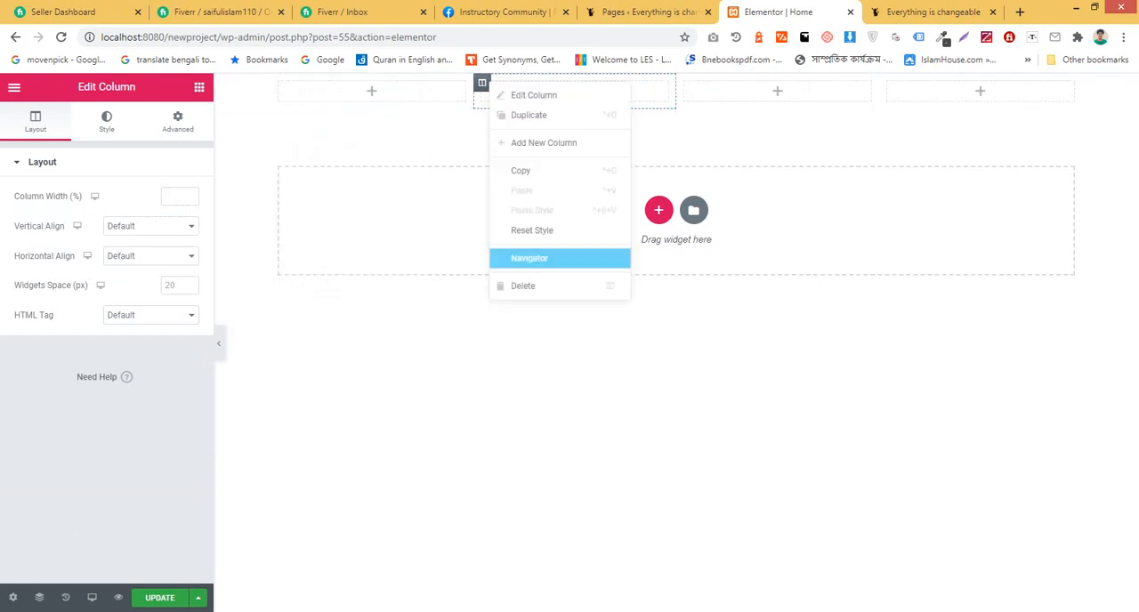
pyautogui.click(525, 285)
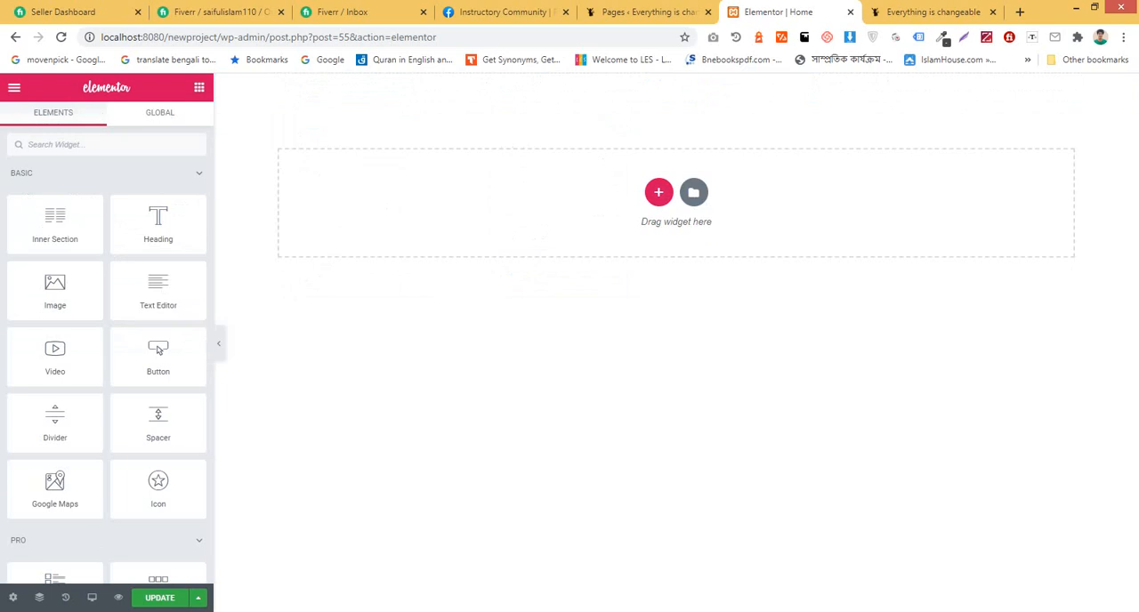
# Step: Add a single-column section to the Home page and place a Heading widget in it
pyautogui.click(658, 192)
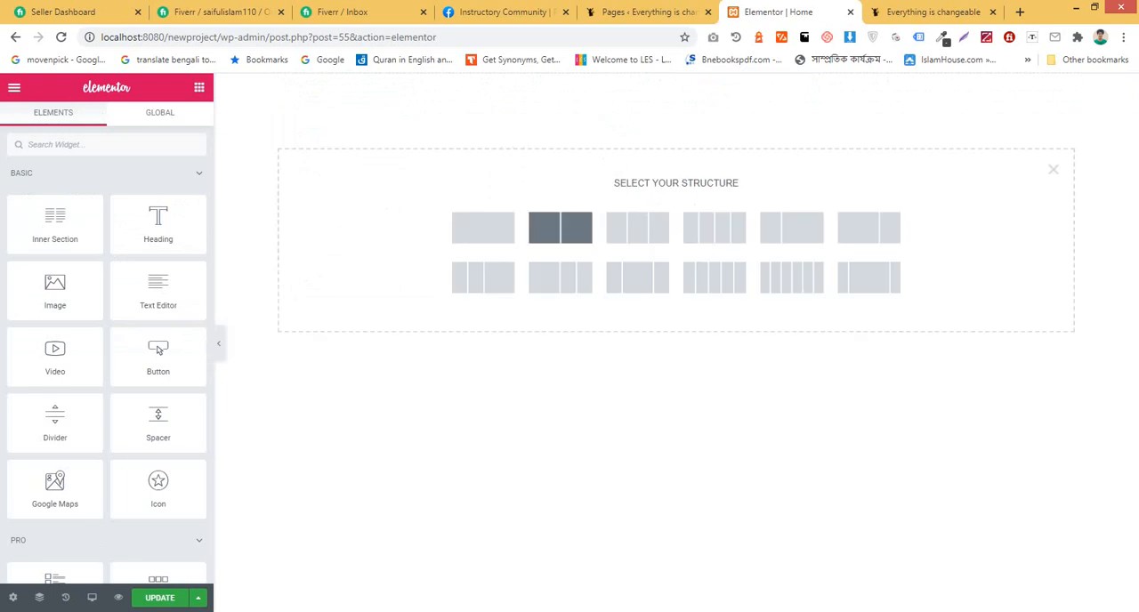
pyautogui.click(482, 227)
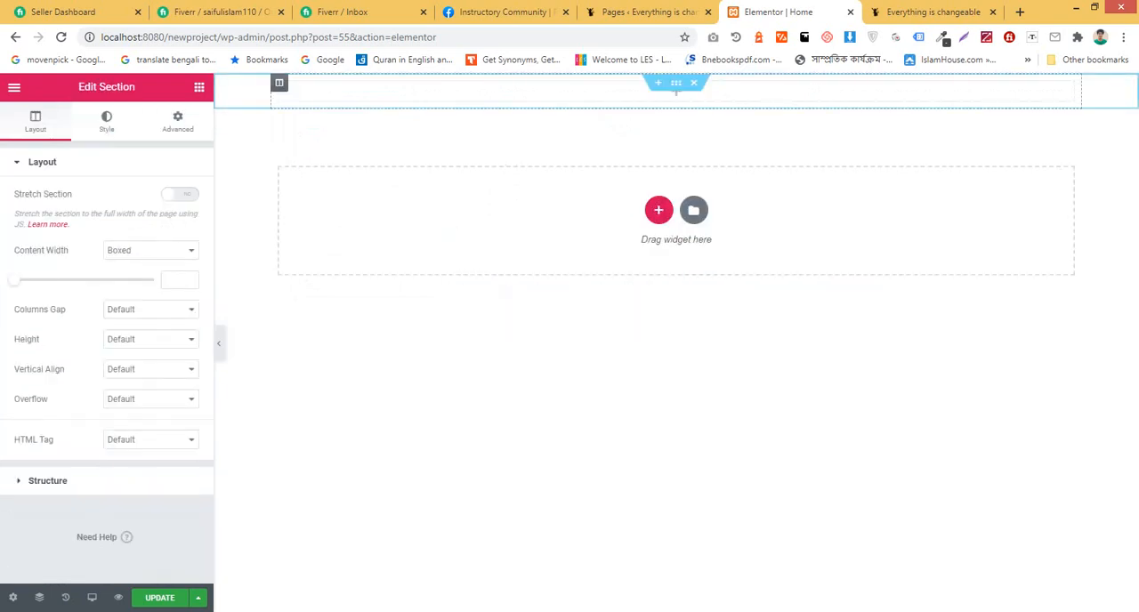
pyautogui.click(198, 87)
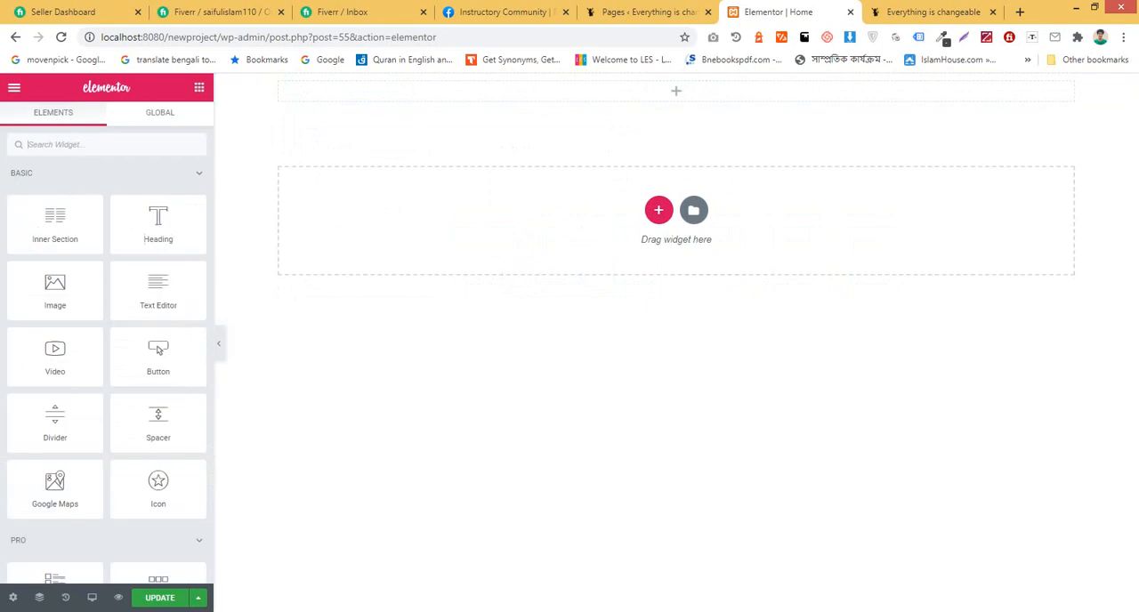
pyautogui.moveTo(159, 227); pyautogui.dragTo(669, 89)
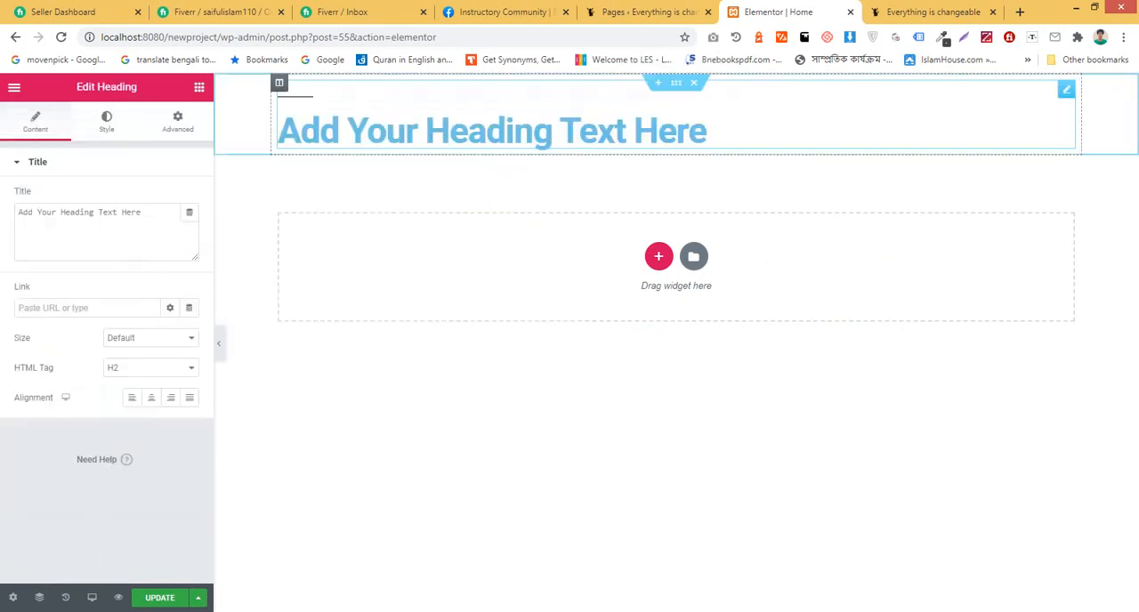
# Step: Copy the Bengali post title "আমরা ইতিহাসের অভাবনীয় দুঃসময় অতিক্রম করছি" from the live site's front page
pyautogui.click(933, 11)
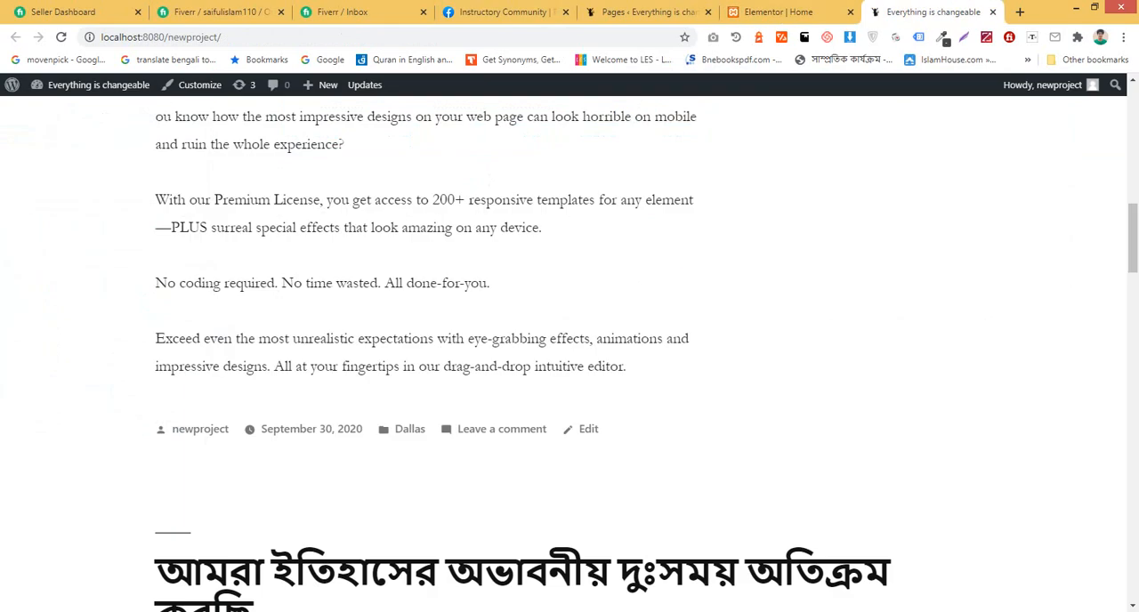
pyautogui.scroll(5, 570, 356)
pyautogui.scroll(-8, 570, 356)
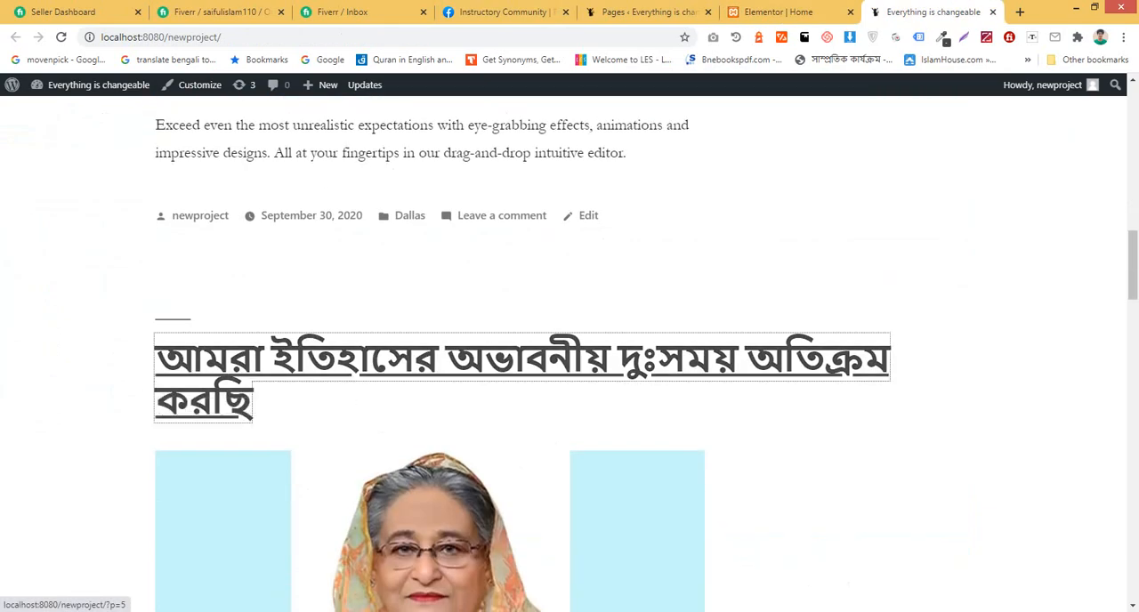
pyautogui.moveTo(258, 403); pyautogui.dragTo(157, 351)
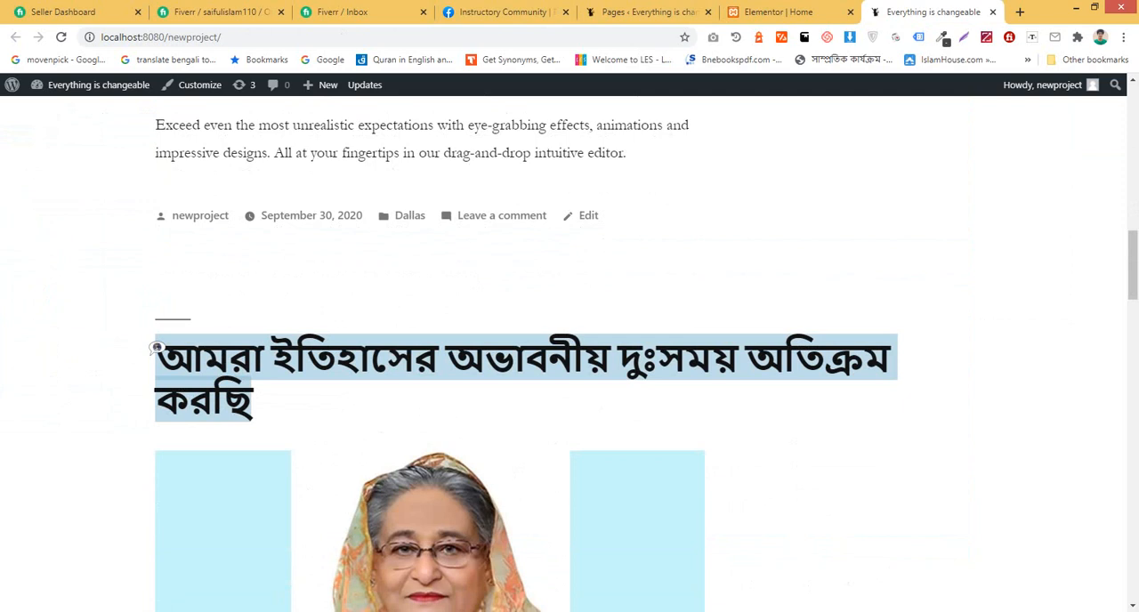
pyautogui.click(178, 358)
pyautogui.rightClick(181, 348)
pyautogui.click(223, 538)
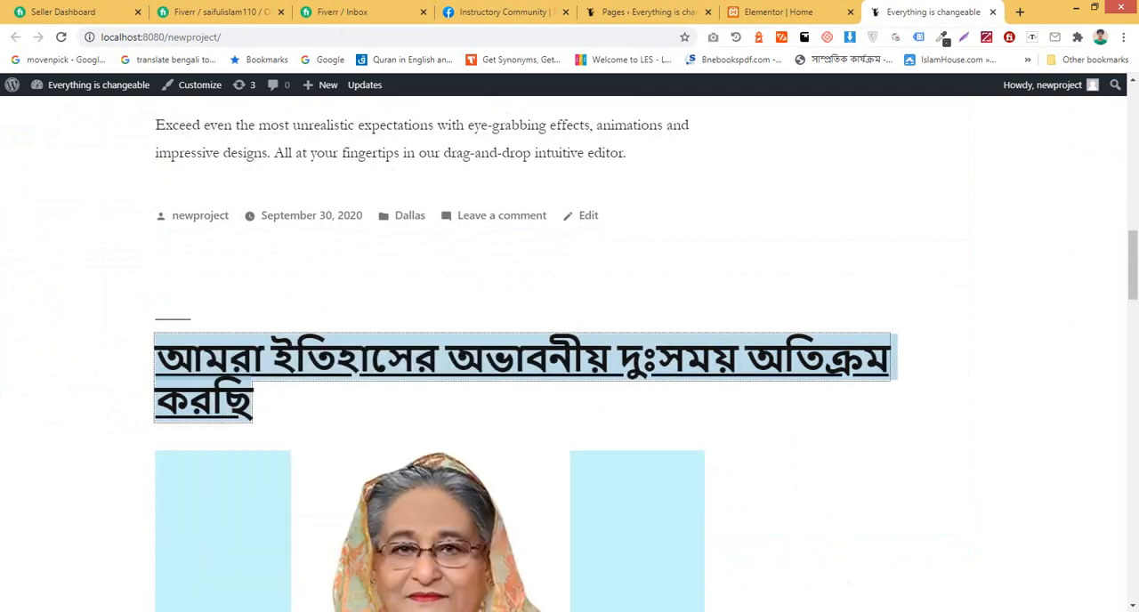
# Step: Return to the Elementor editor and replace the heading widget's placeholder title with the copied Bengali post title
pyautogui.click(818, 12)
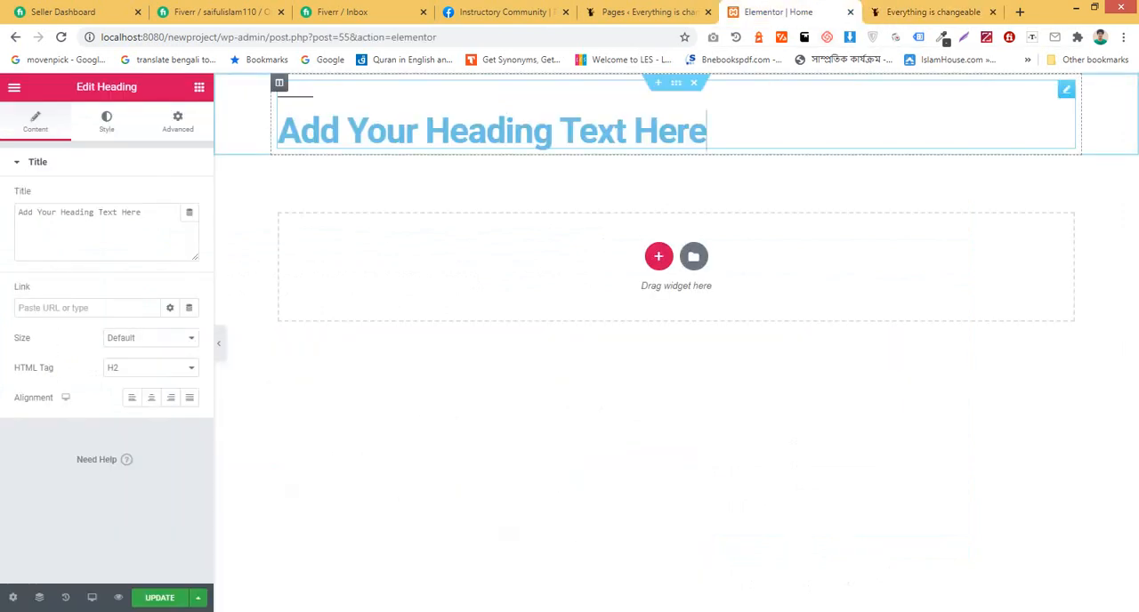
pyautogui.click(144, 214)
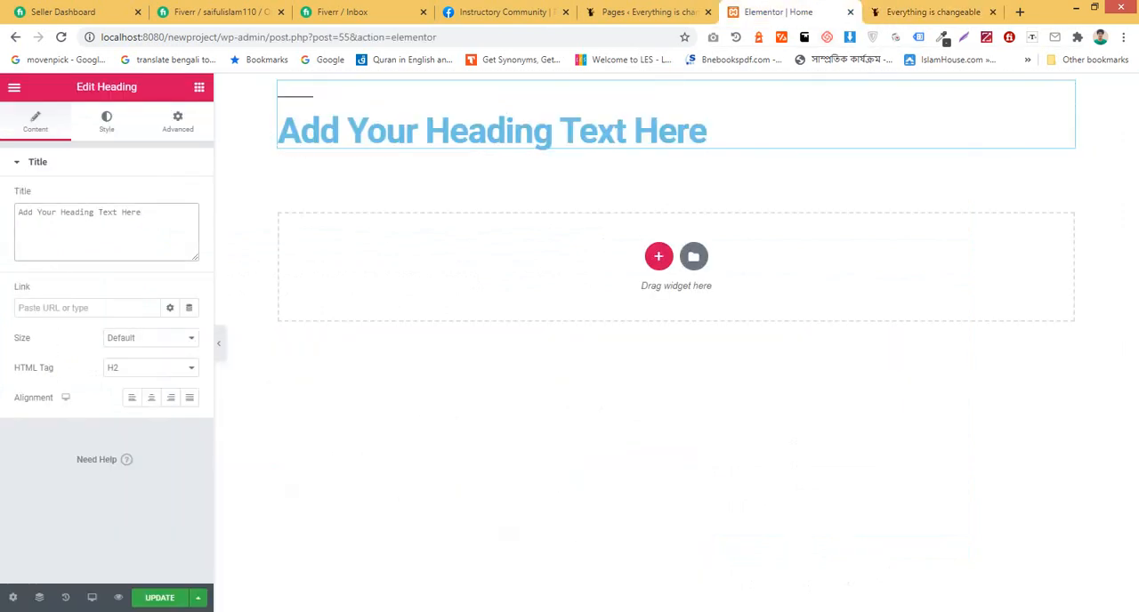
pyautogui.hotkey('ctrl', 'a')
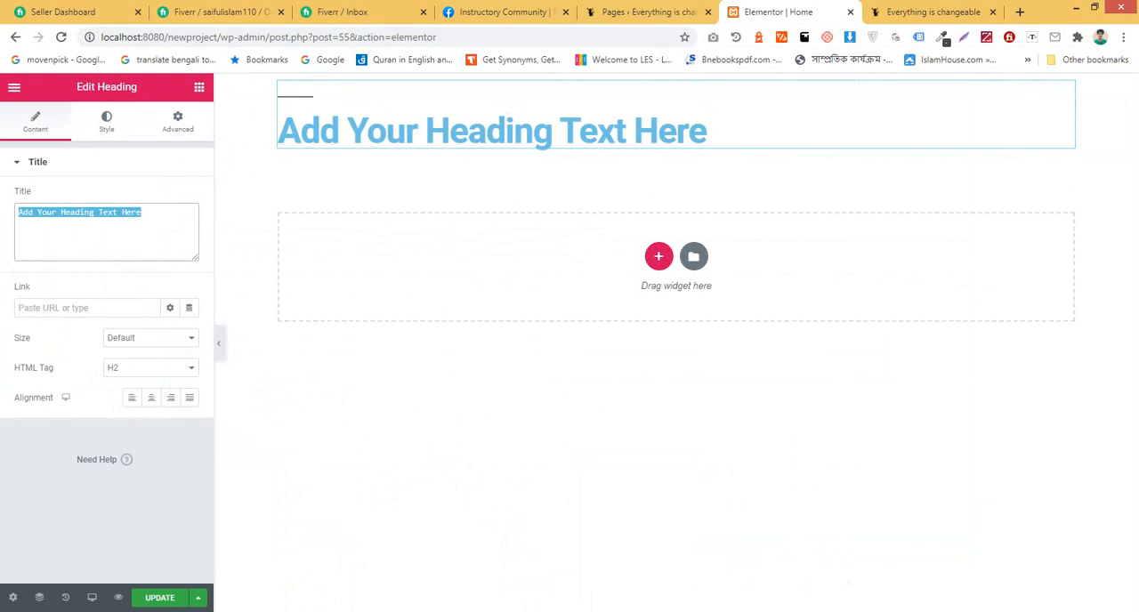
pyautogui.hotkey('ctrl', 'v')
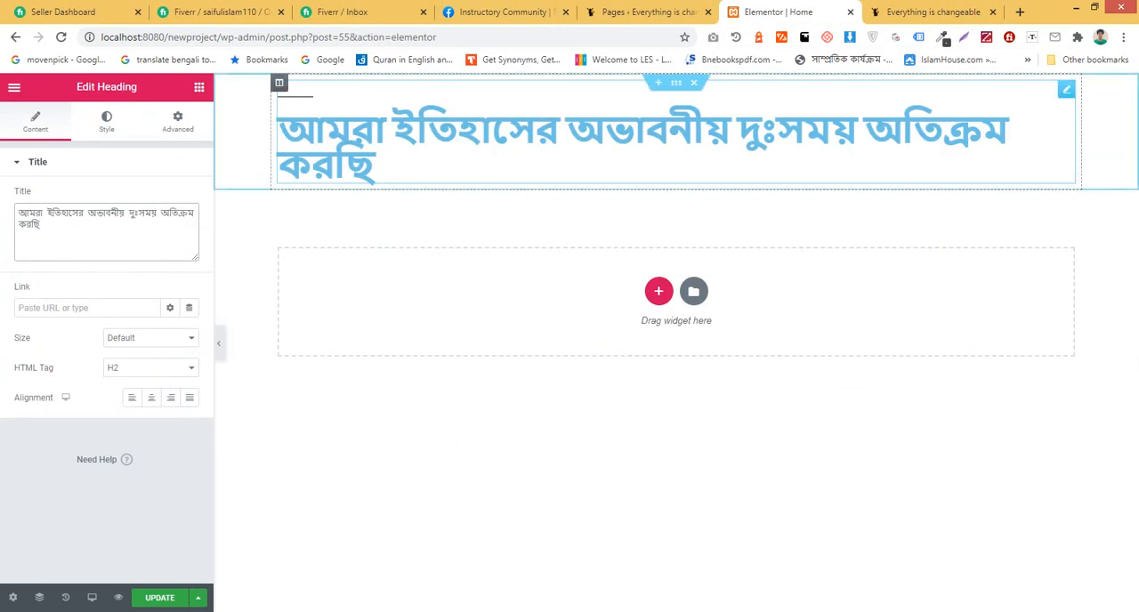
# Step: Try the left, right and justified alignments on the heading and set its alignment to Center
pyautogui.click(151, 398)
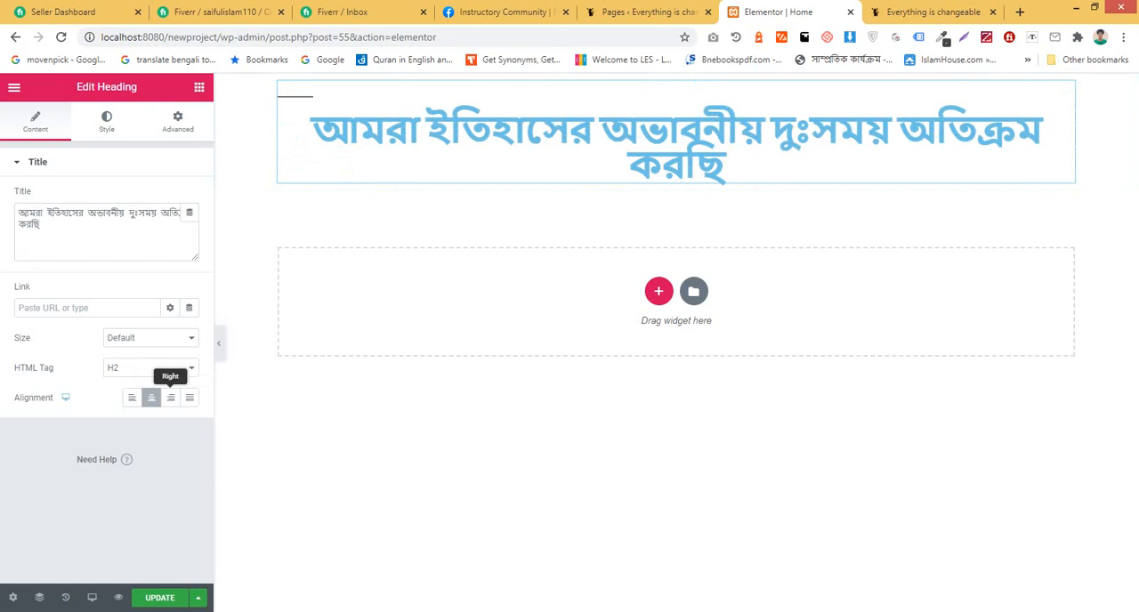
pyautogui.click(131, 398)
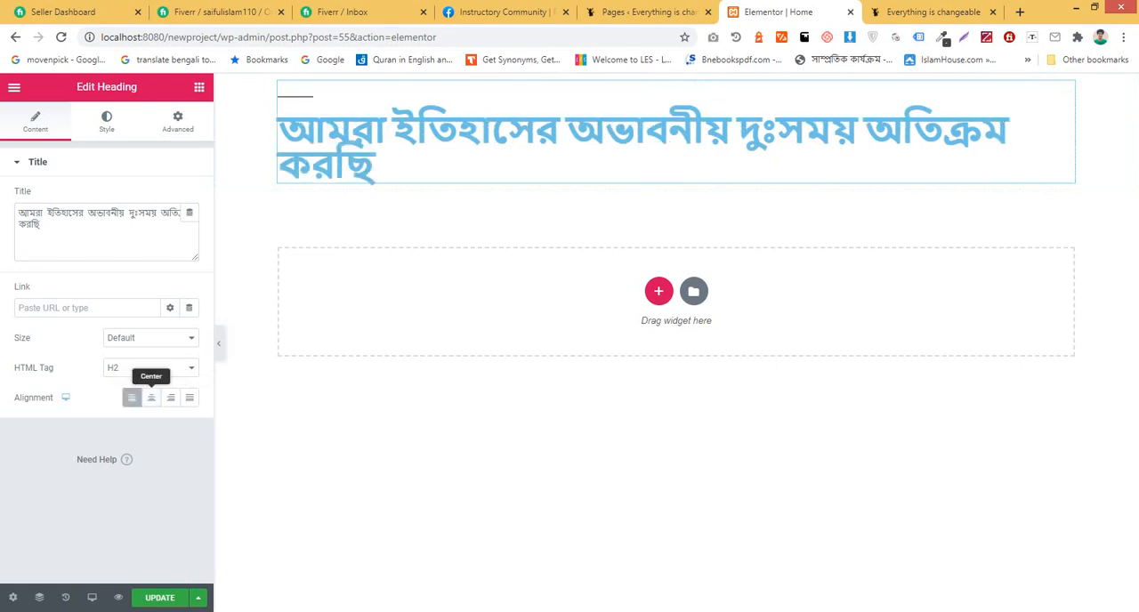
pyautogui.click(151, 397)
pyautogui.click(171, 398)
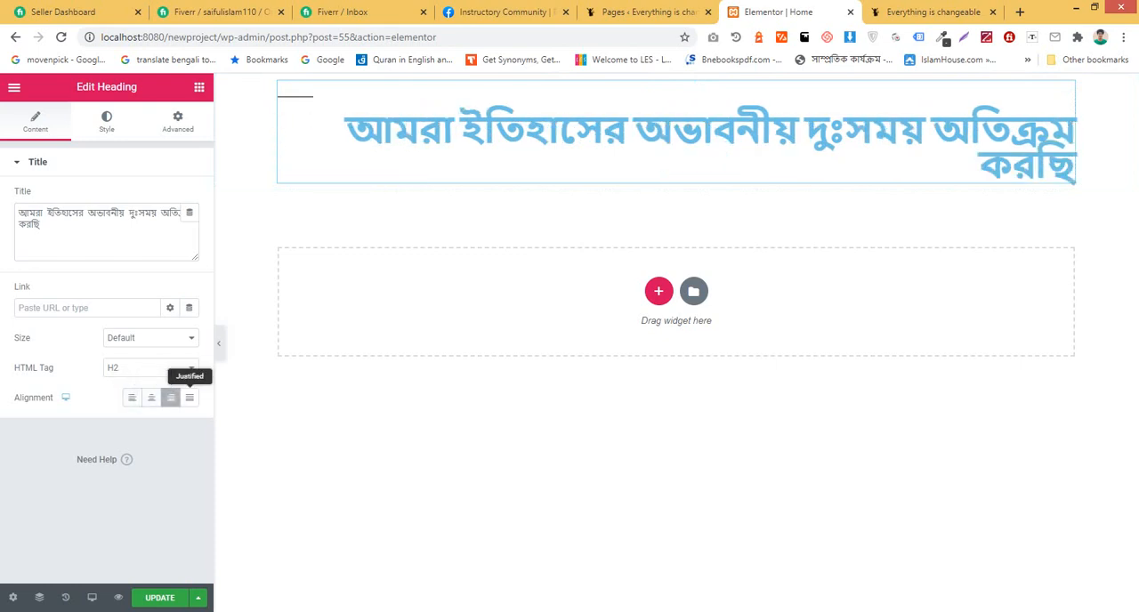
pyautogui.click(190, 398)
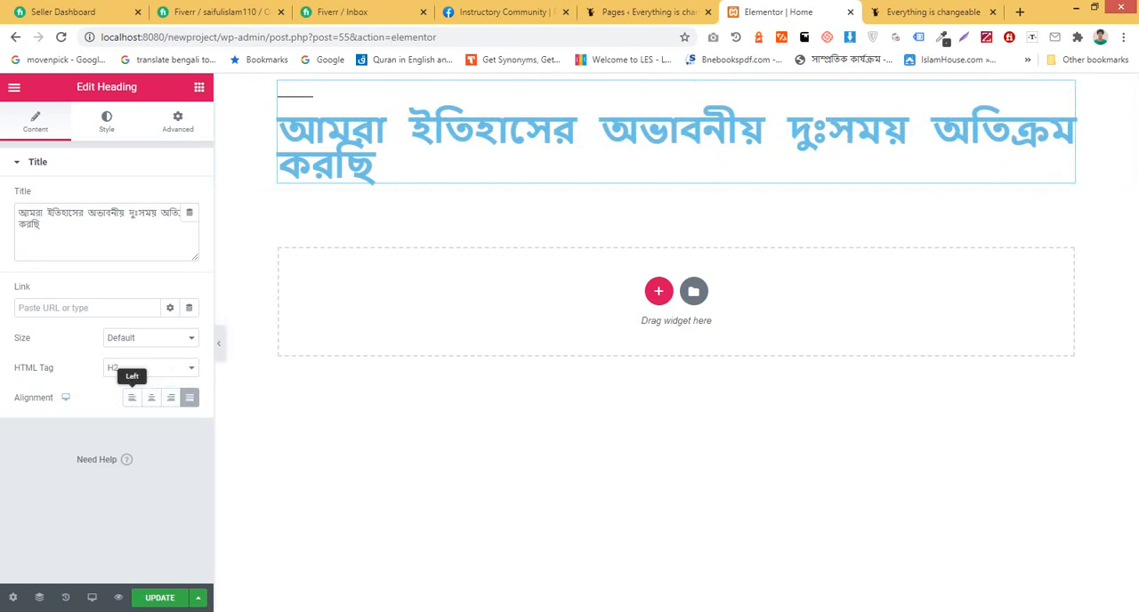
pyautogui.click(132, 398)
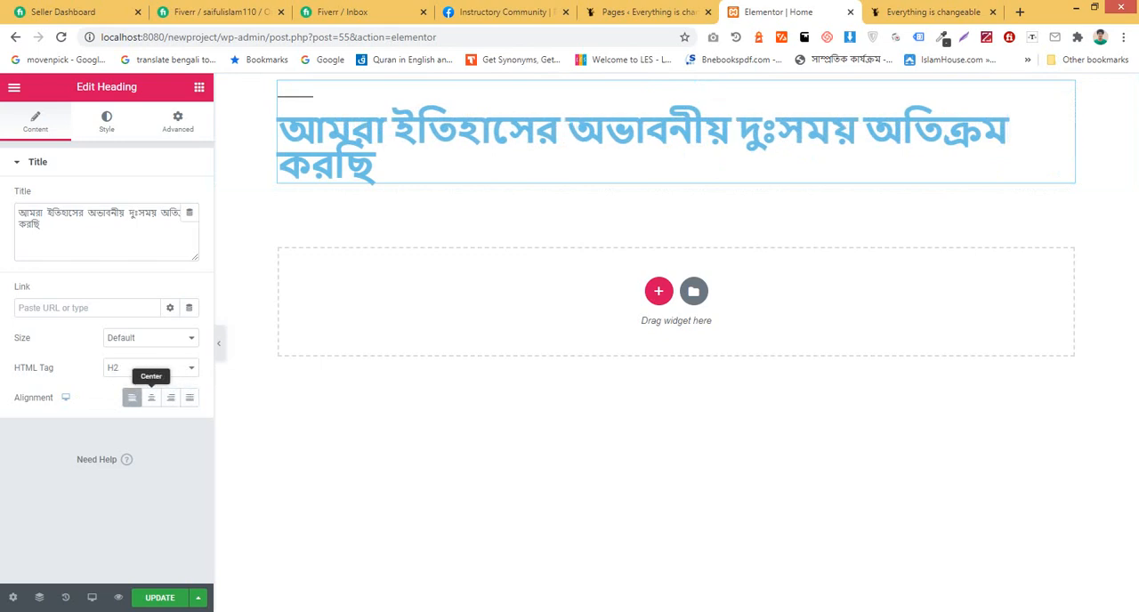
pyautogui.click(151, 398)
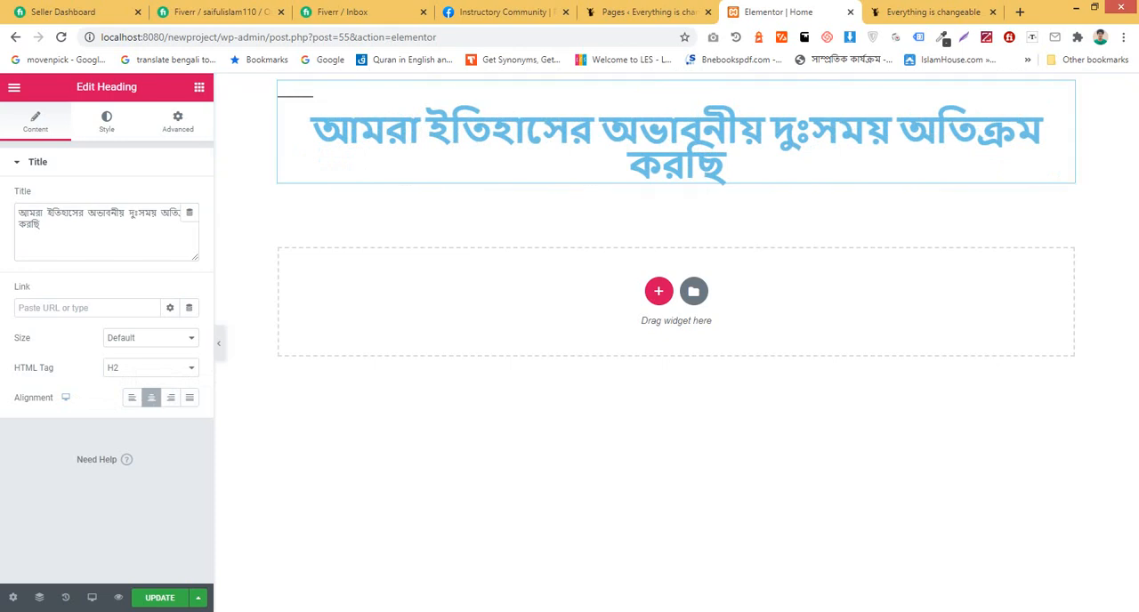
# Step: Set the heading's HTML tag to H3
pyautogui.click(149, 367)
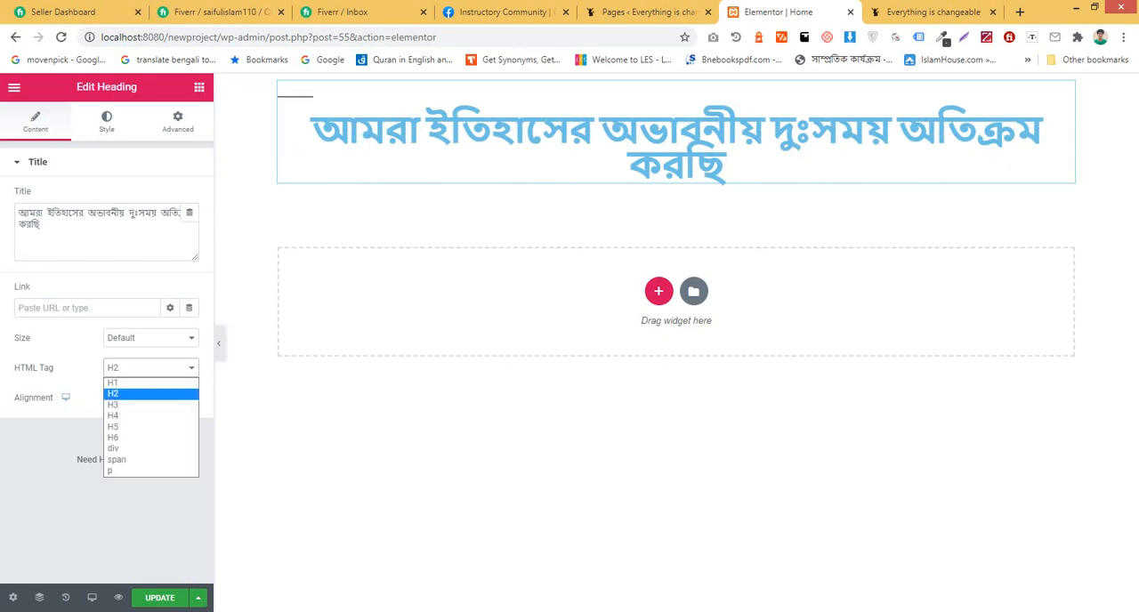
pyautogui.press('Down')
pyautogui.press('Return')
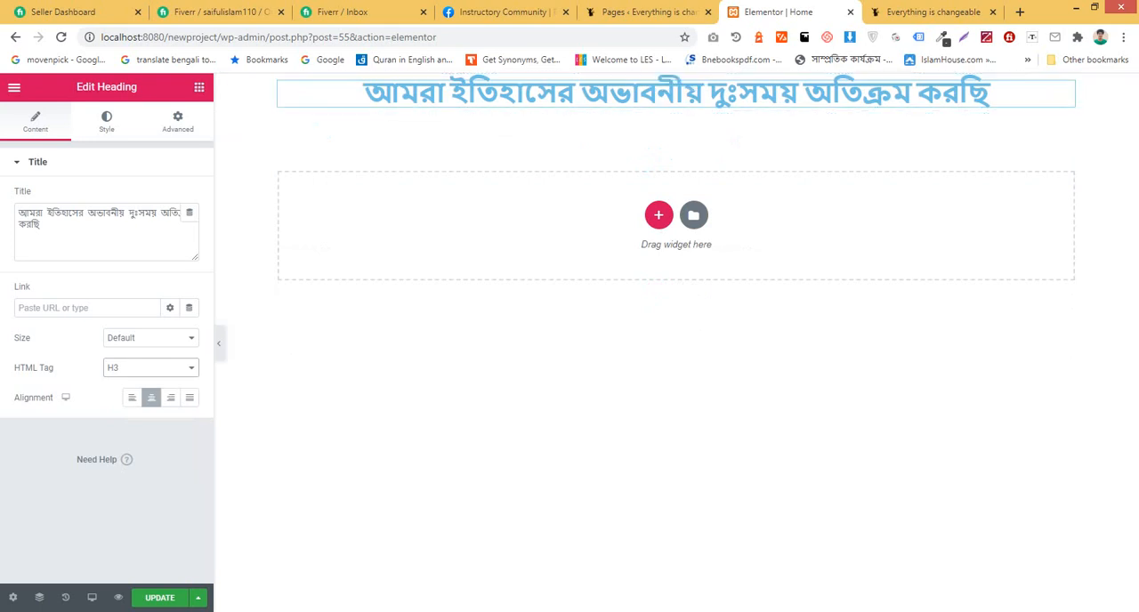
# Step: Look at the source post on the live site again and return to the Elementor editor
pyautogui.click(646, 11)
pyautogui.click(1020, 12)
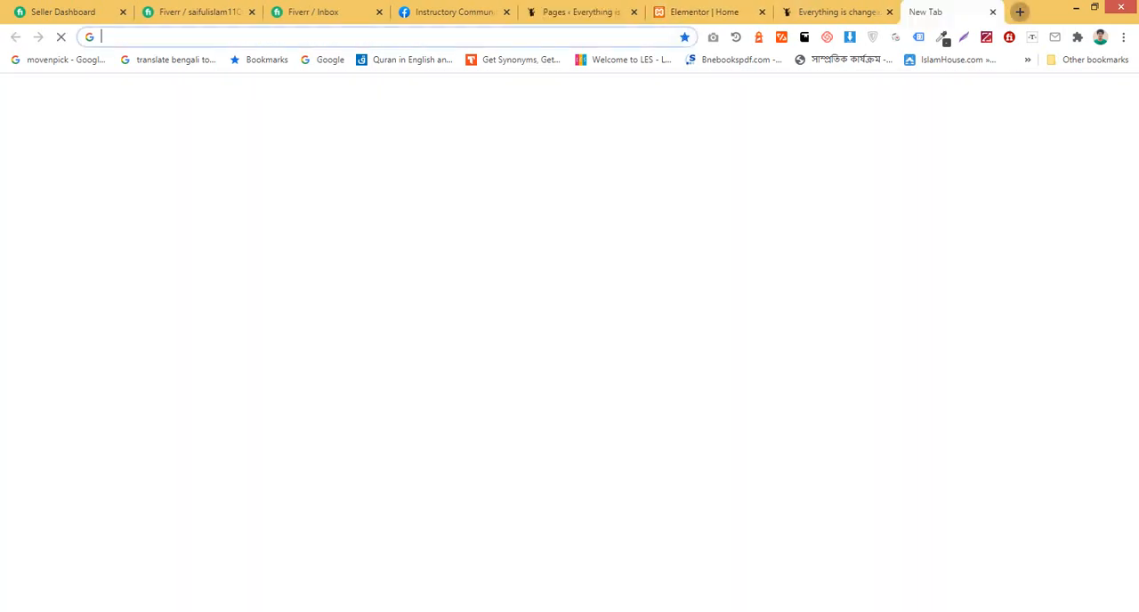
pyautogui.click(993, 12)
pyautogui.click(931, 13)
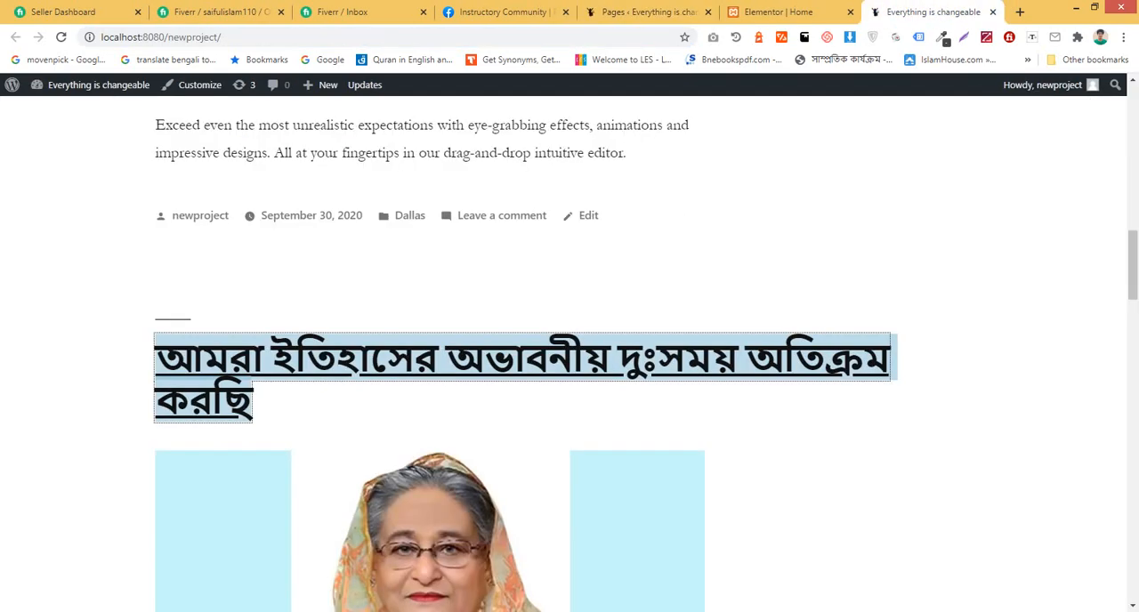
pyautogui.scroll(-3, 569, 356)
pyautogui.click(808, 13)
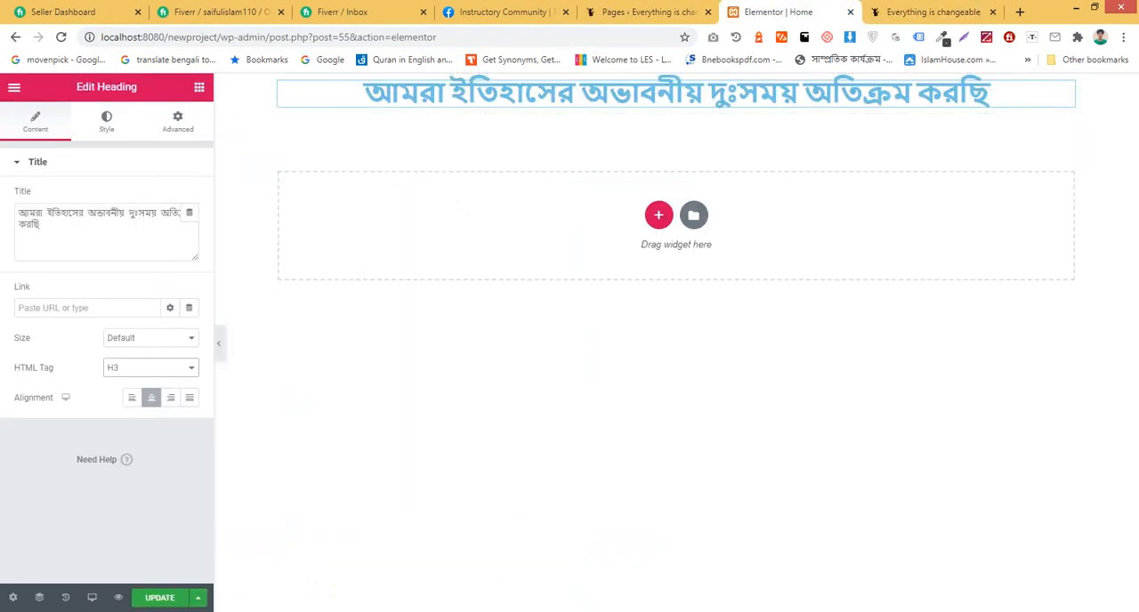
# Step: Add an Image widget below the heading and insert 201952PM-official.jpg from the media library
pyautogui.click(200, 87)
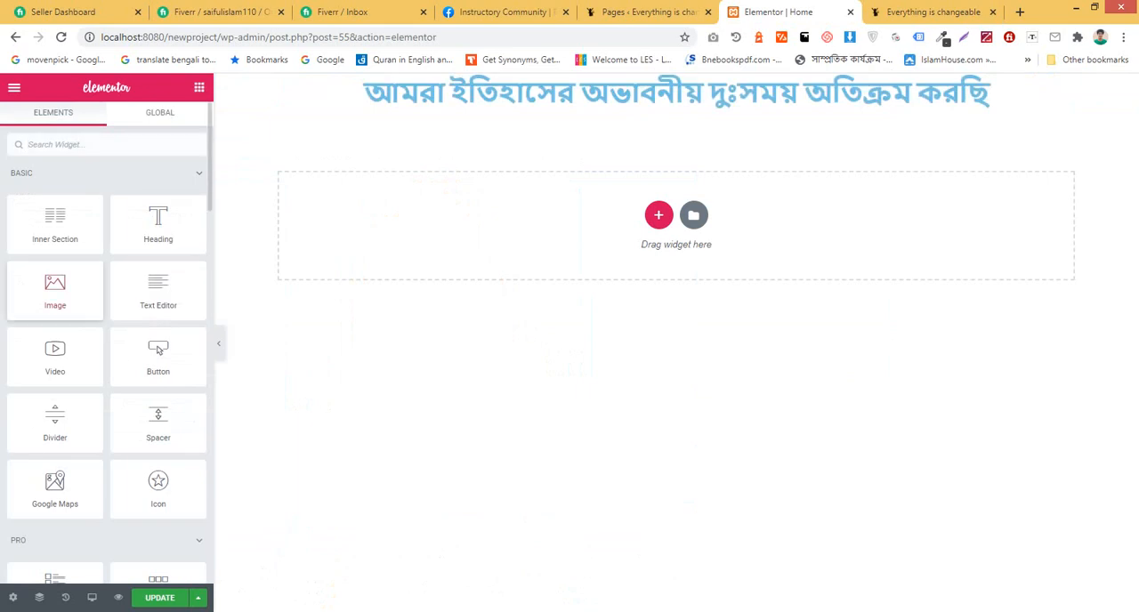
pyautogui.moveTo(55, 291); pyautogui.dragTo(668, 96)
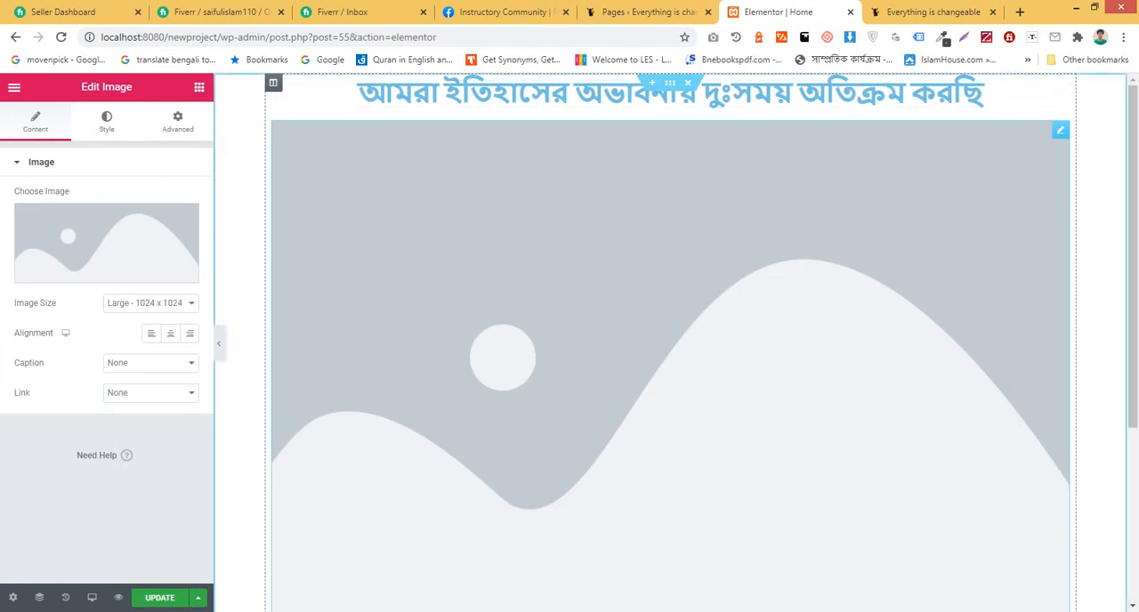
pyautogui.moveTo(106, 245)
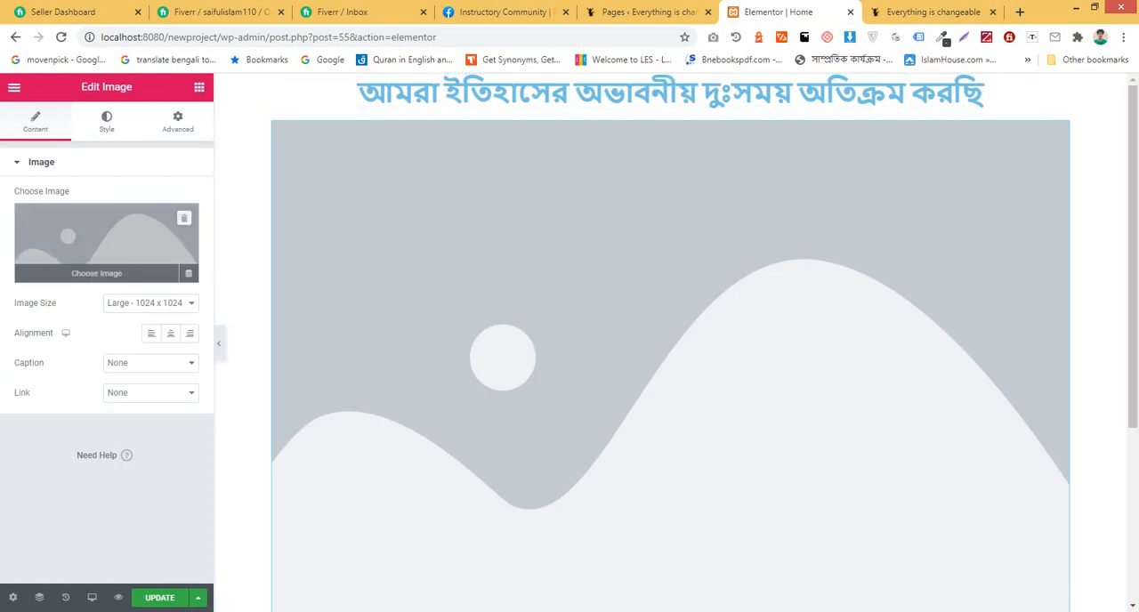
pyautogui.click(106, 246)
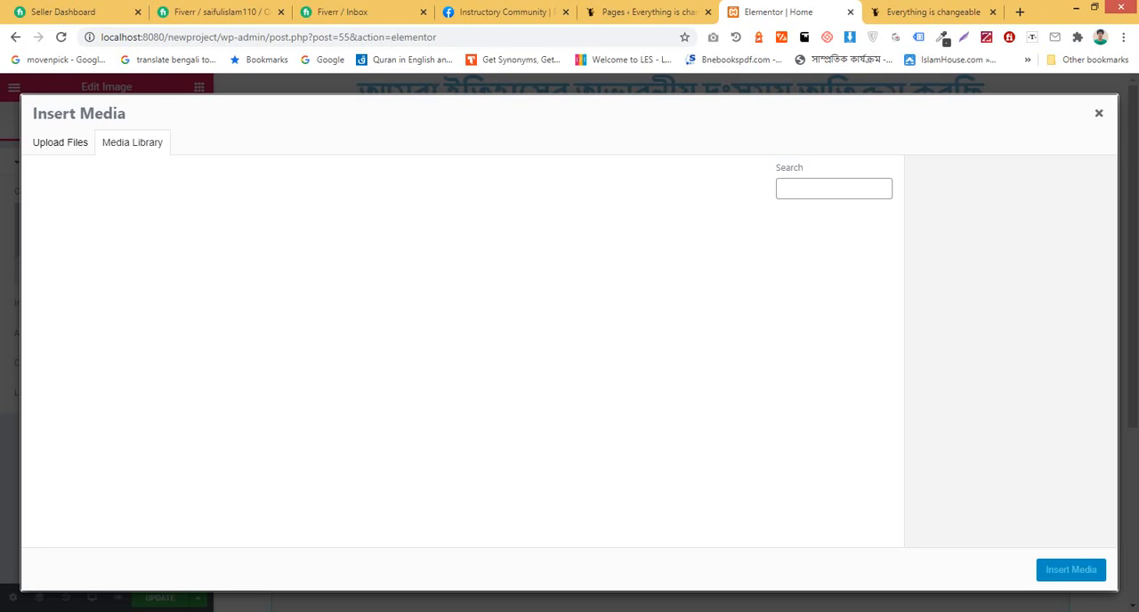
pyautogui.click(300, 262)
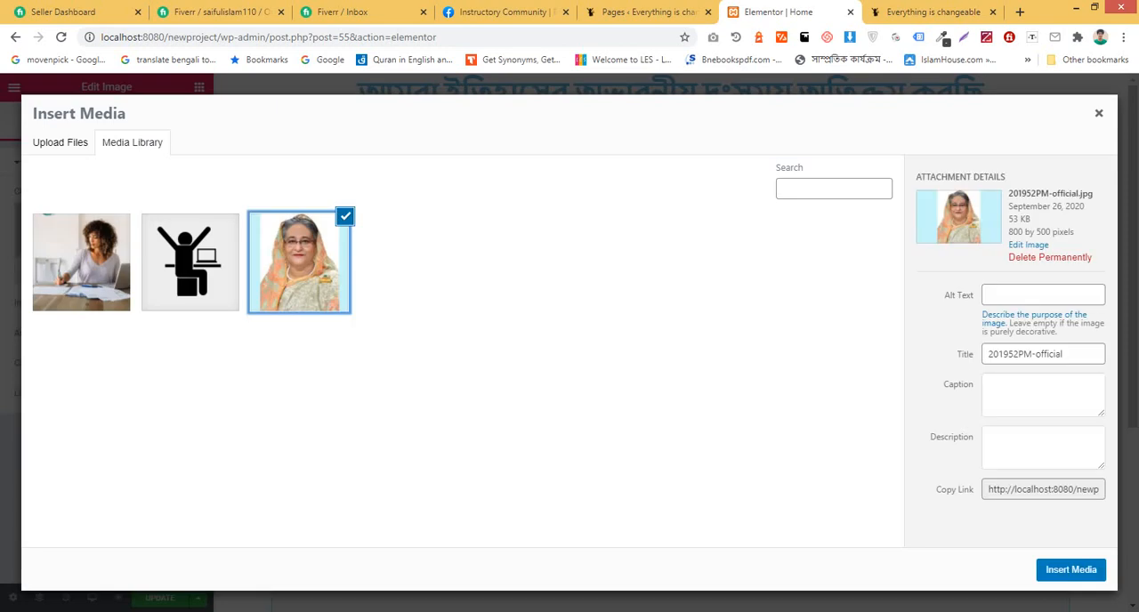
pyautogui.click(1071, 569)
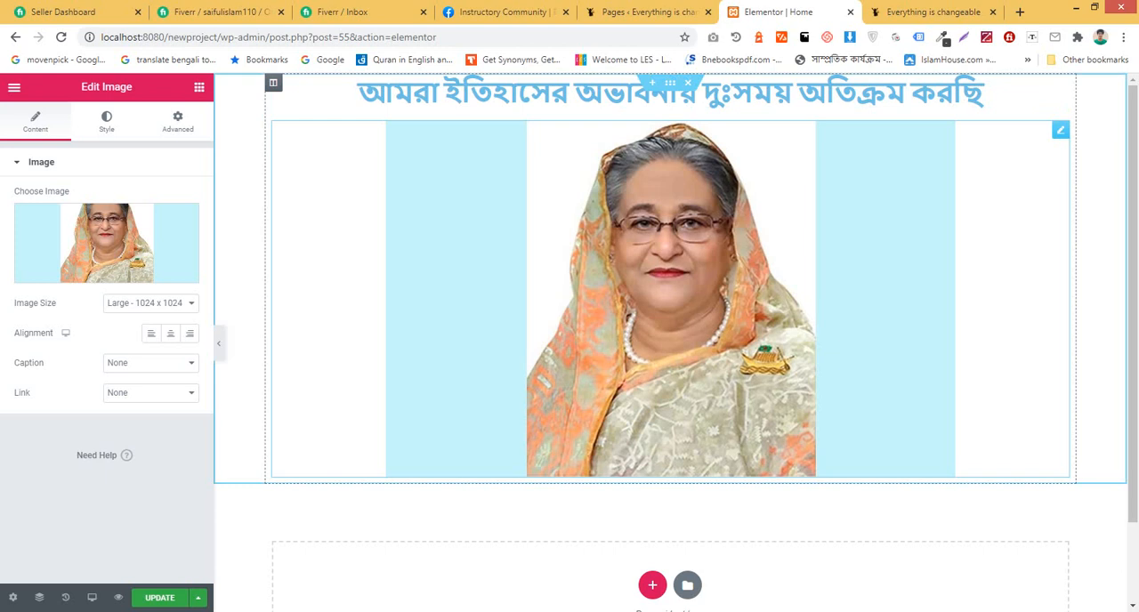
# Step: Switch to the live site and copy the full body text of the Bengali post below its picture
pyautogui.click(648, 13)
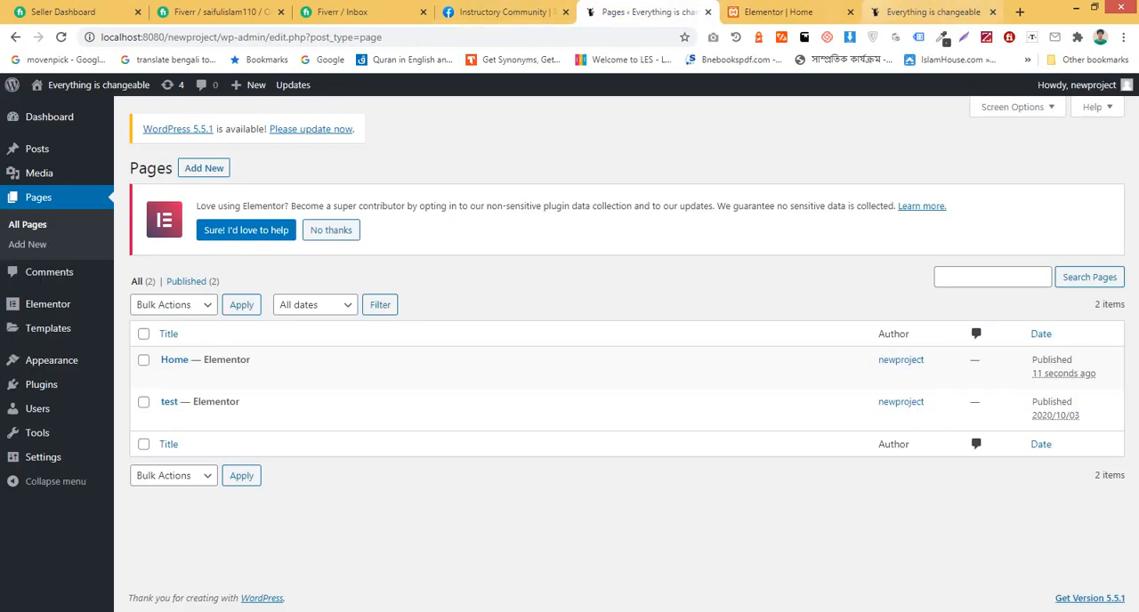
pyautogui.click(926, 12)
pyautogui.scroll(-1, 570, 354)
pyautogui.scroll(-3, 570, 354)
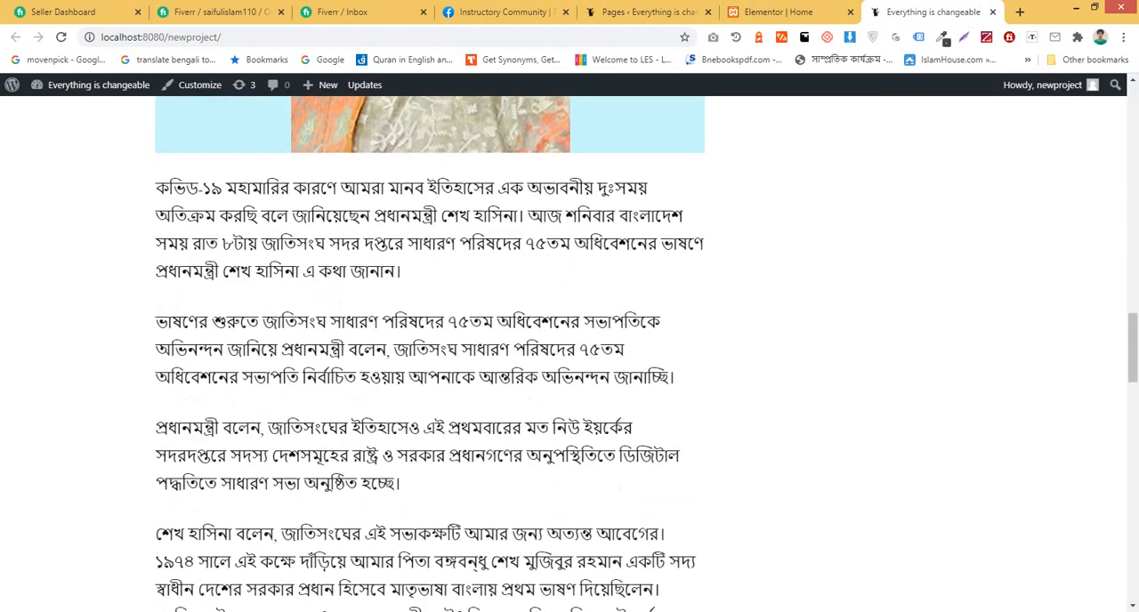
pyautogui.scroll(-12, 412, 392)
pyautogui.moveTo(155, 187); pyautogui.dragTo(349, 189)
pyautogui.rightClick(280, 167)
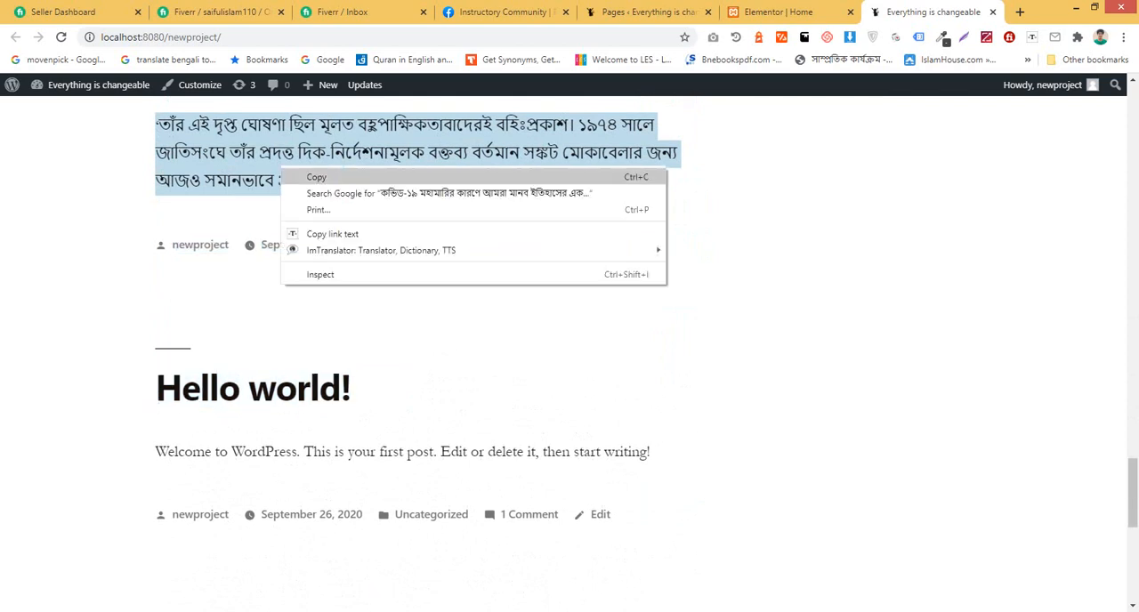
pyautogui.click(299, 176)
# Step: Return to the Elementor editor, add a Text Editor widget below the image and replace its placeholder text with the copied post text
pyautogui.click(783, 13)
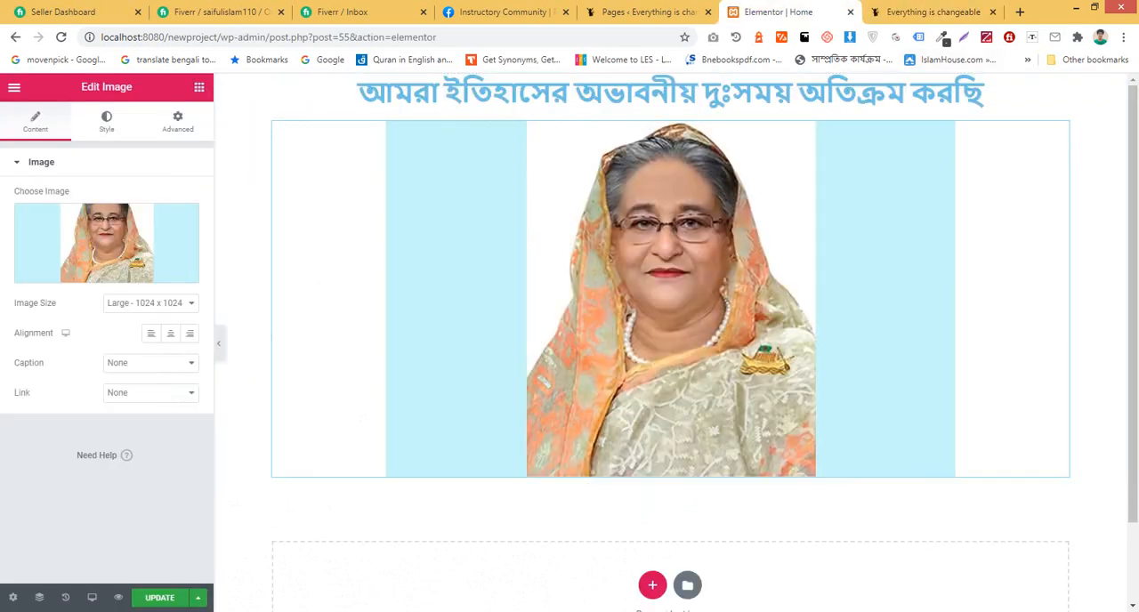
pyautogui.click(199, 86)
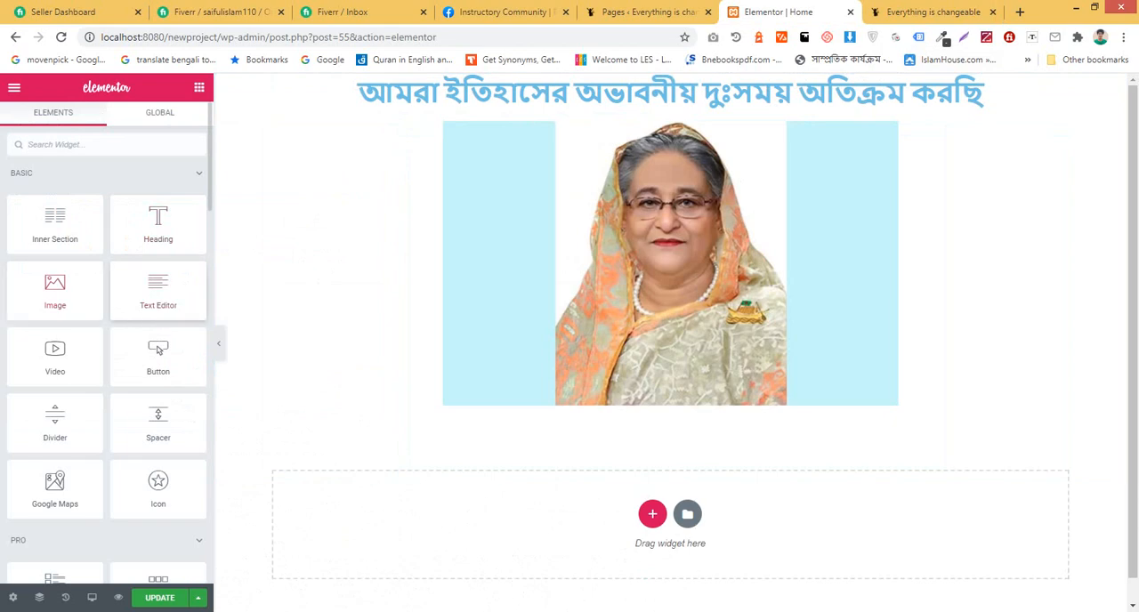
pyautogui.moveTo(159, 289); pyautogui.dragTo(640, 396)
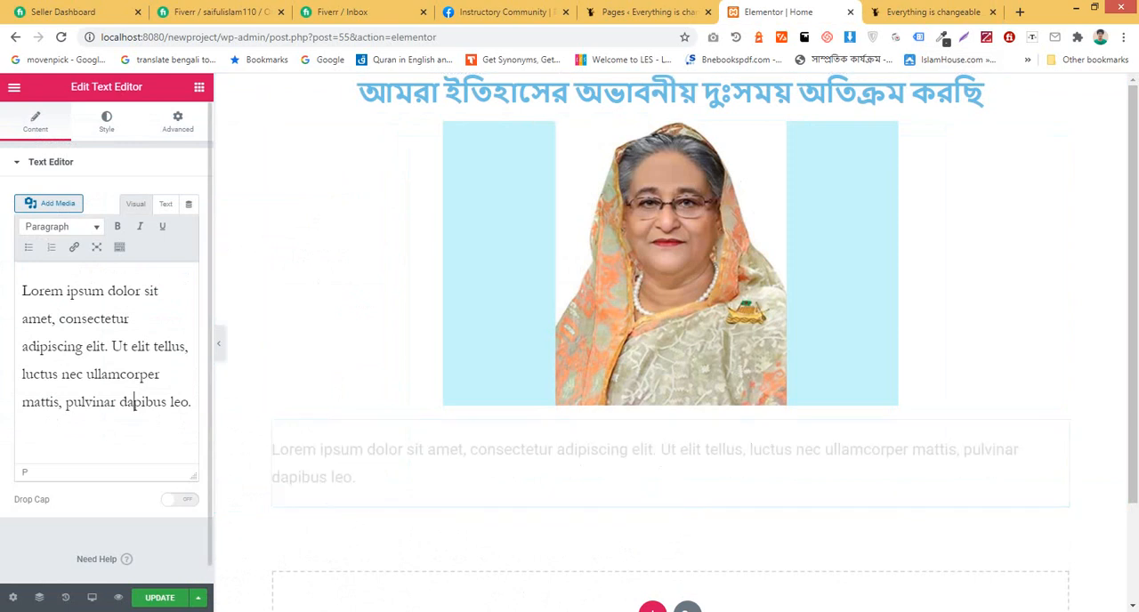
pyautogui.hotkey('ctrl', 'a')
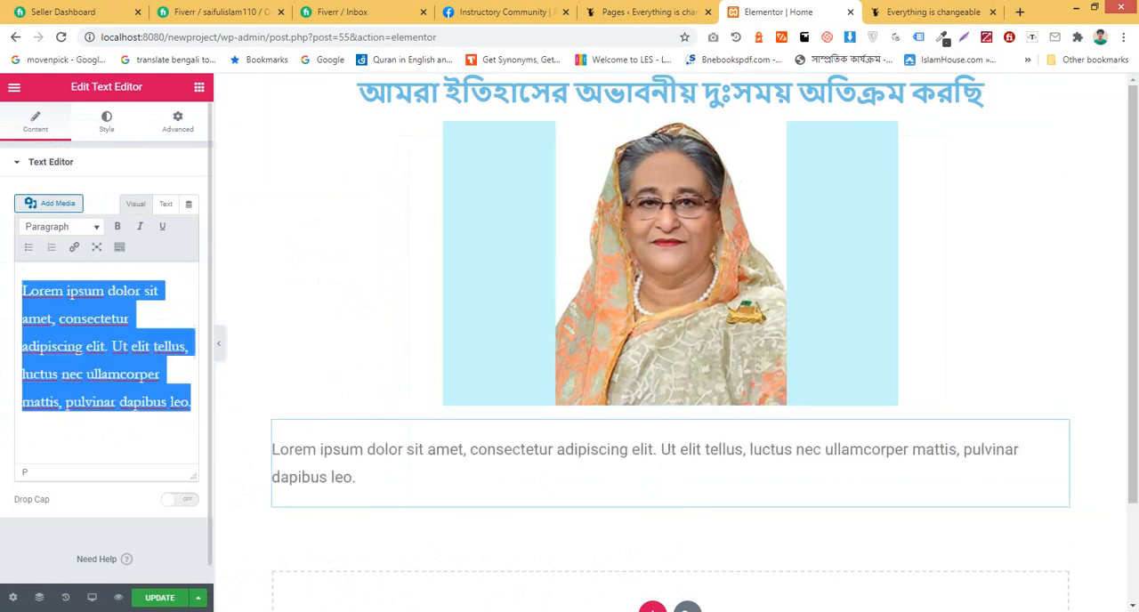
pyautogui.hotkey('ctrl', 'v')
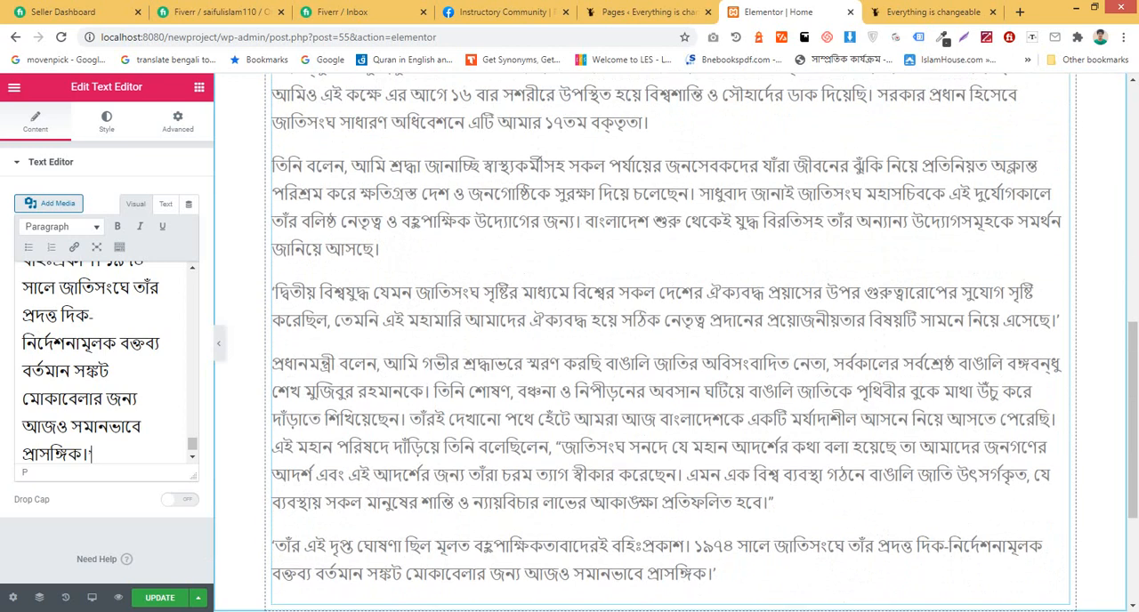
pyautogui.scroll(-3, 670, 343)
pyautogui.scroll(10, 670, 343)
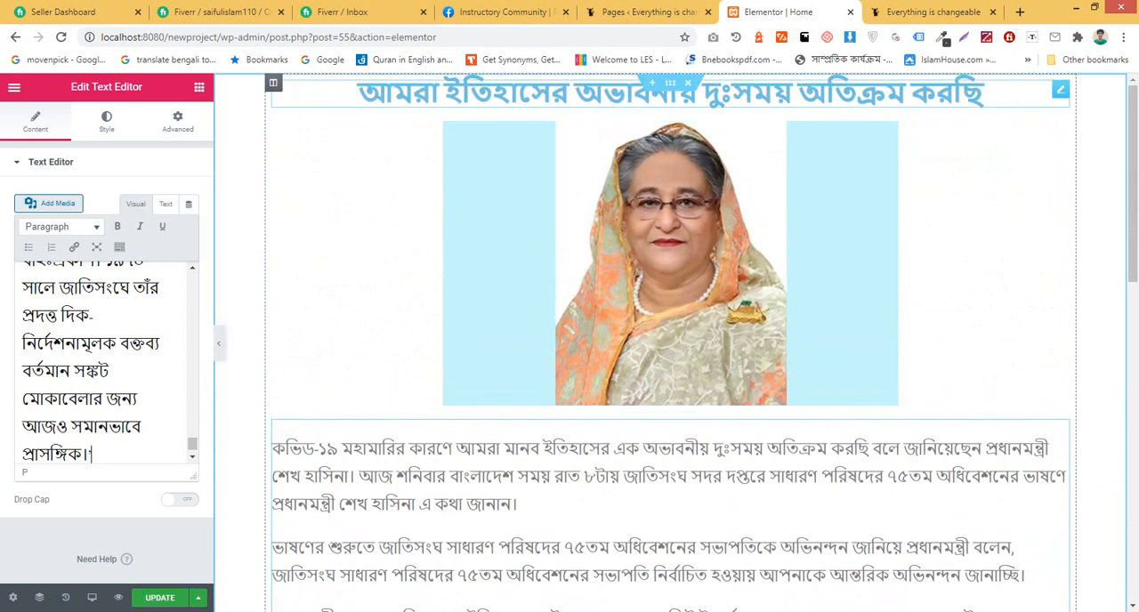
# Step: Set the heading's text color to black, #000000
pyautogui.click(670, 92)
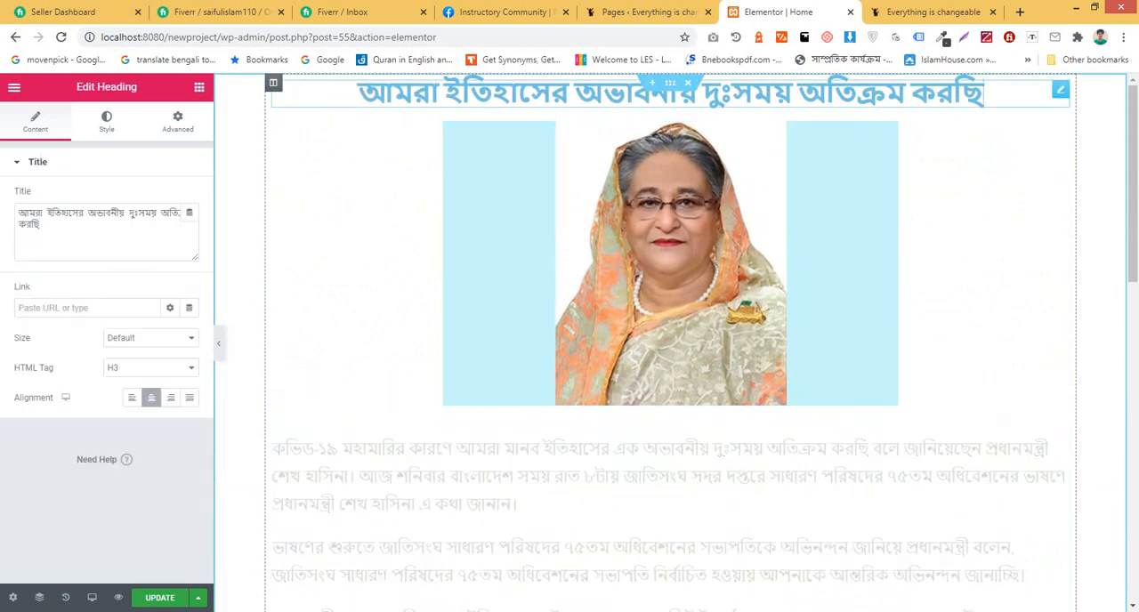
pyautogui.click(107, 122)
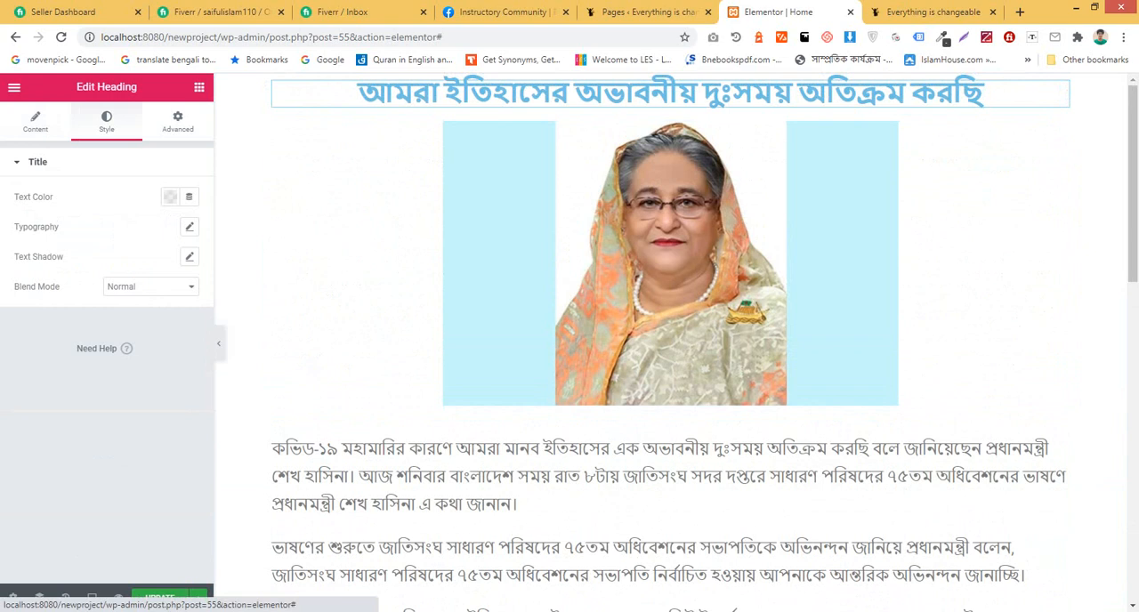
pyautogui.click(170, 197)
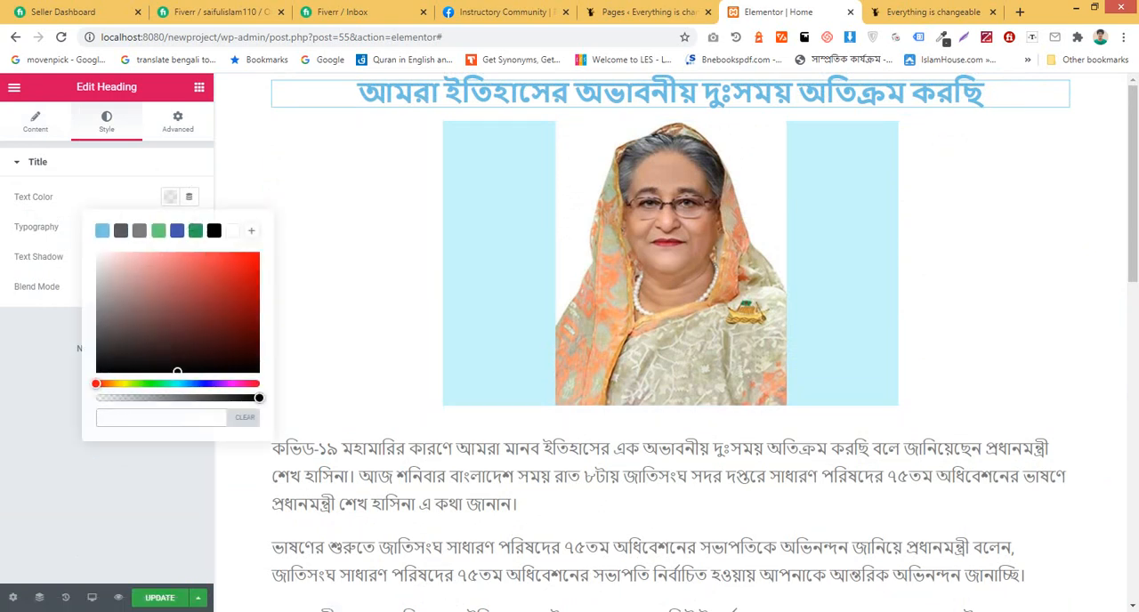
pyautogui.click(221, 264)
pyautogui.click(215, 230)
pyautogui.click(206, 313)
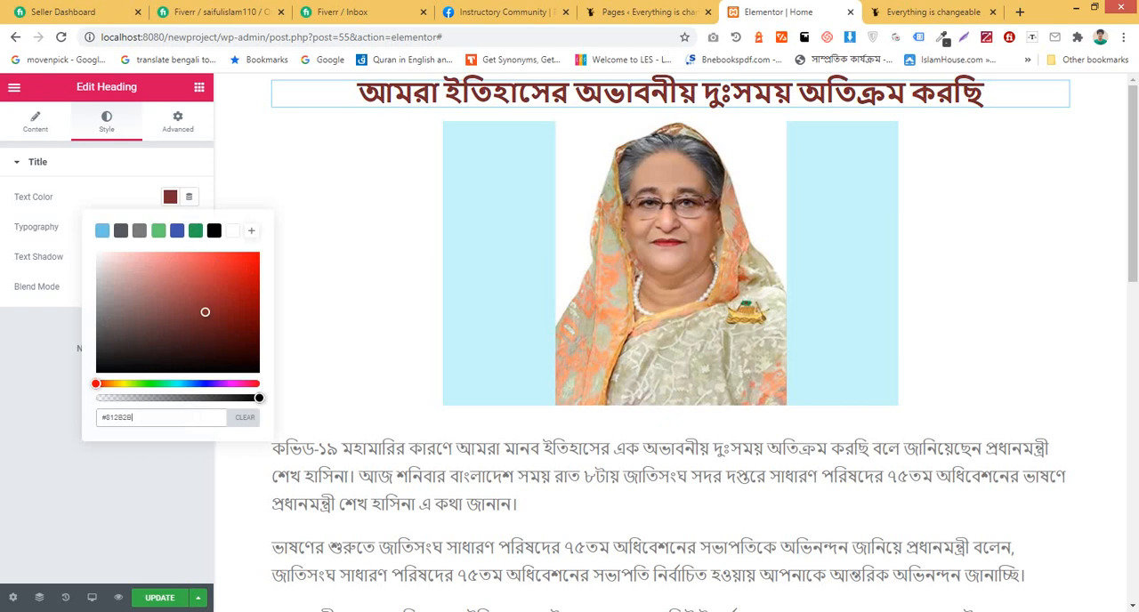
pyautogui.click(215, 231)
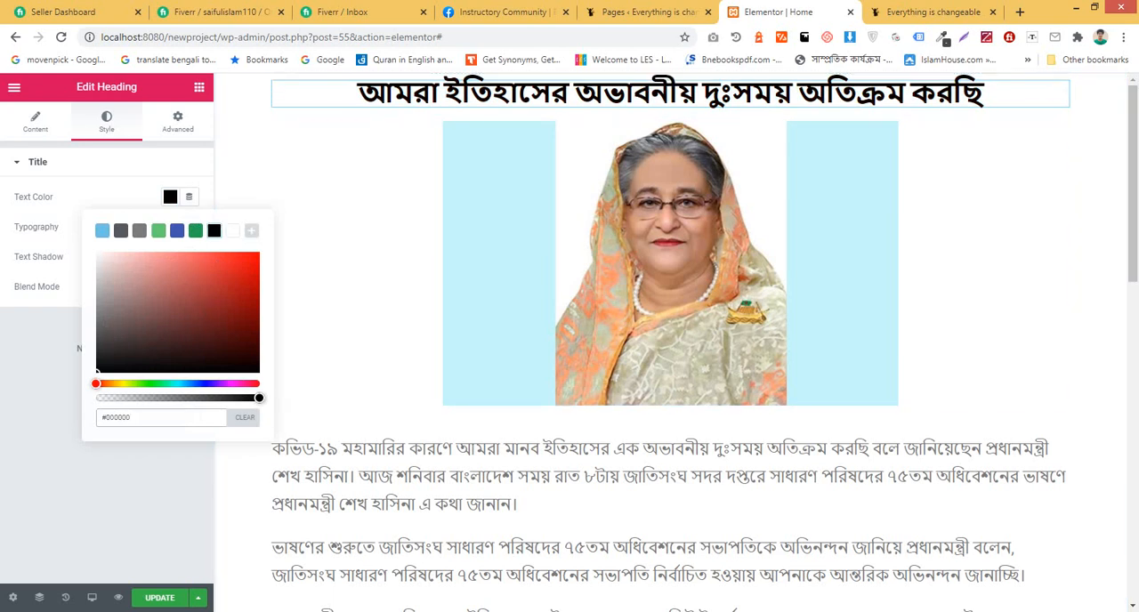
pyautogui.click(37, 162)
pyautogui.click(37, 162)
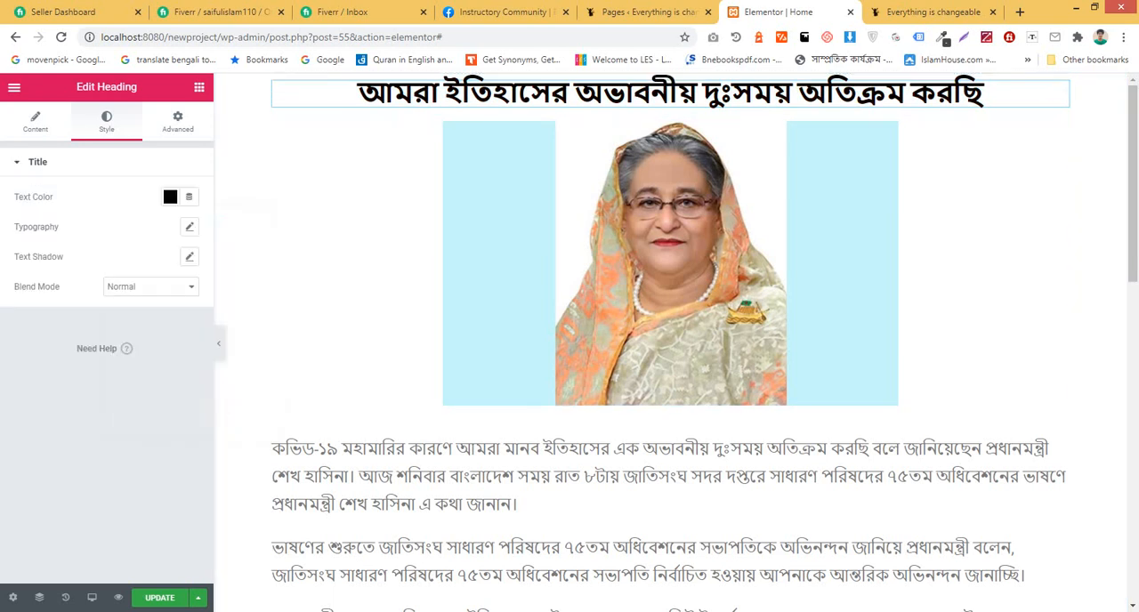
# Step: Set the heading's typography size to 50 px
pyautogui.click(189, 227)
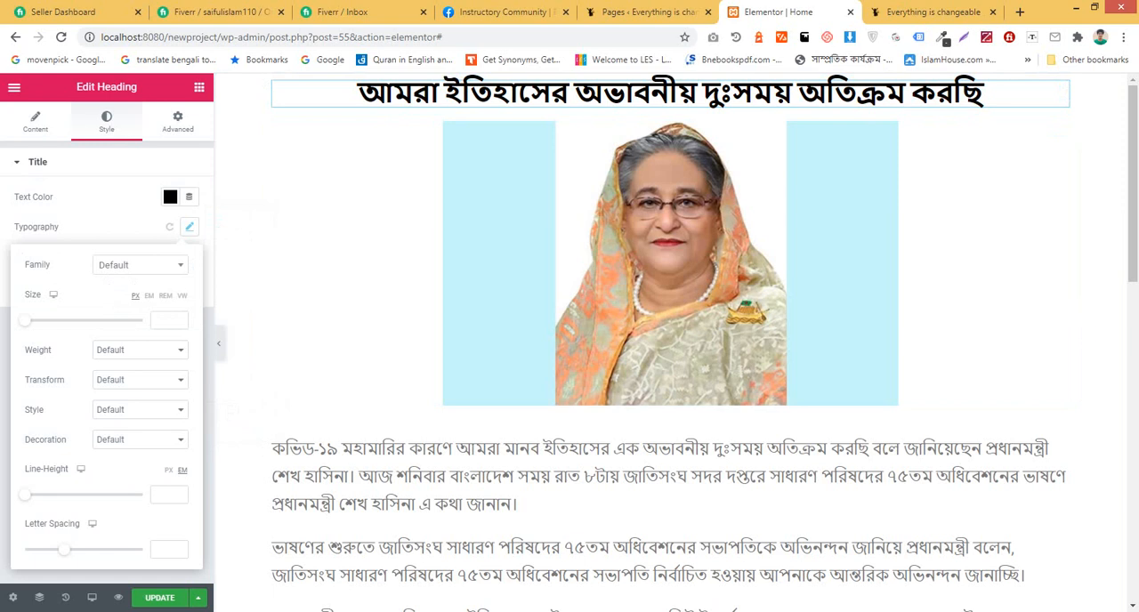
pyautogui.moveTo(25, 319); pyautogui.dragTo(54, 319)
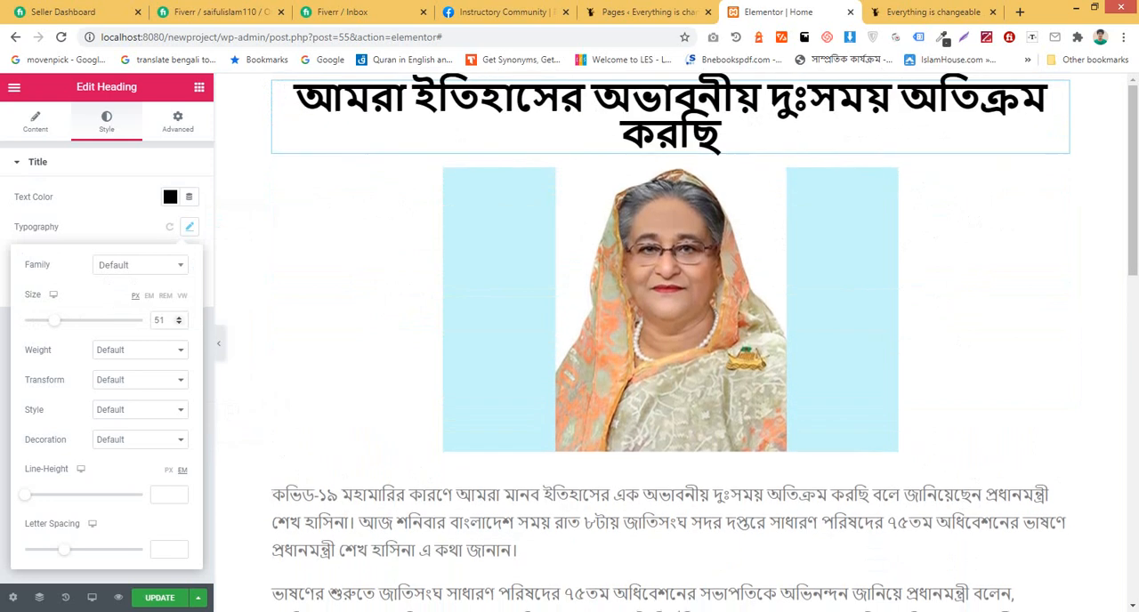
pyautogui.click(179, 323)
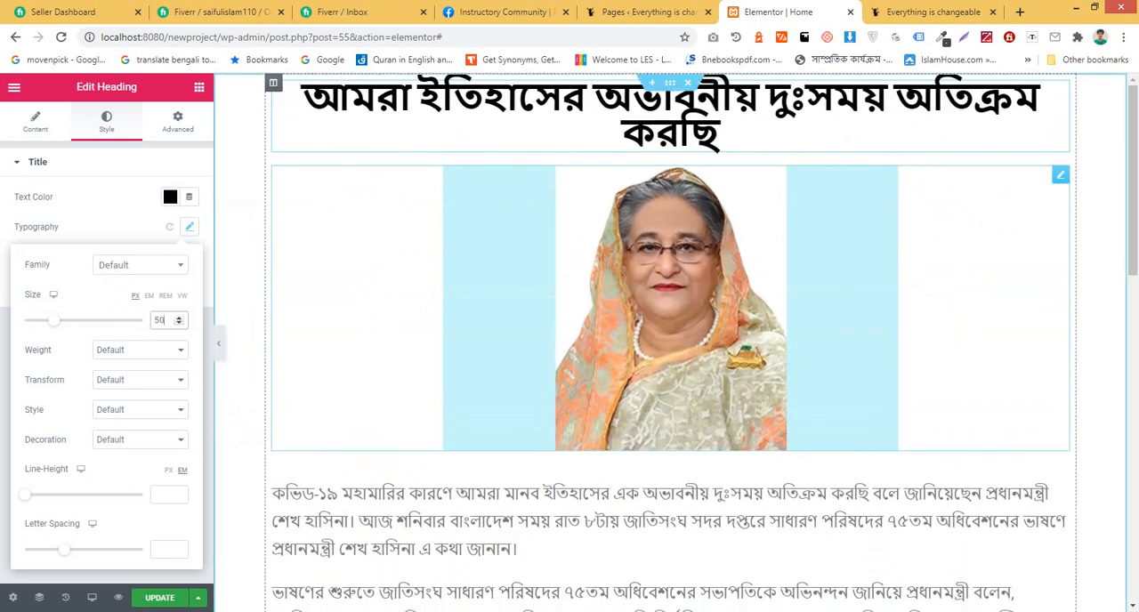
# Step: Set the alignment of the image widget to Center
pyautogui.click(670, 308)
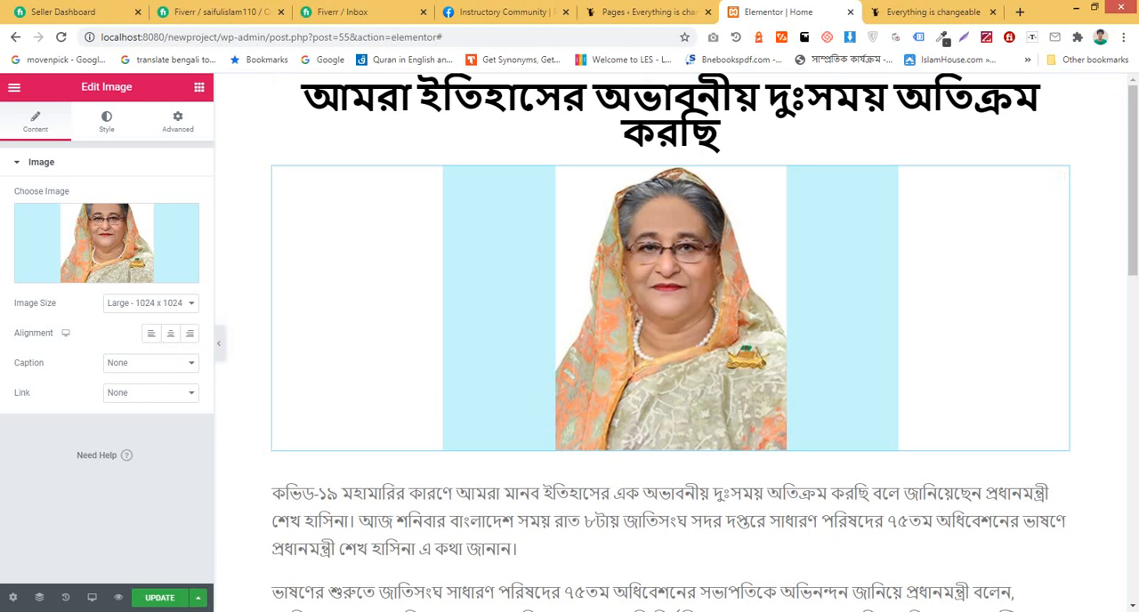
pyautogui.click(170, 334)
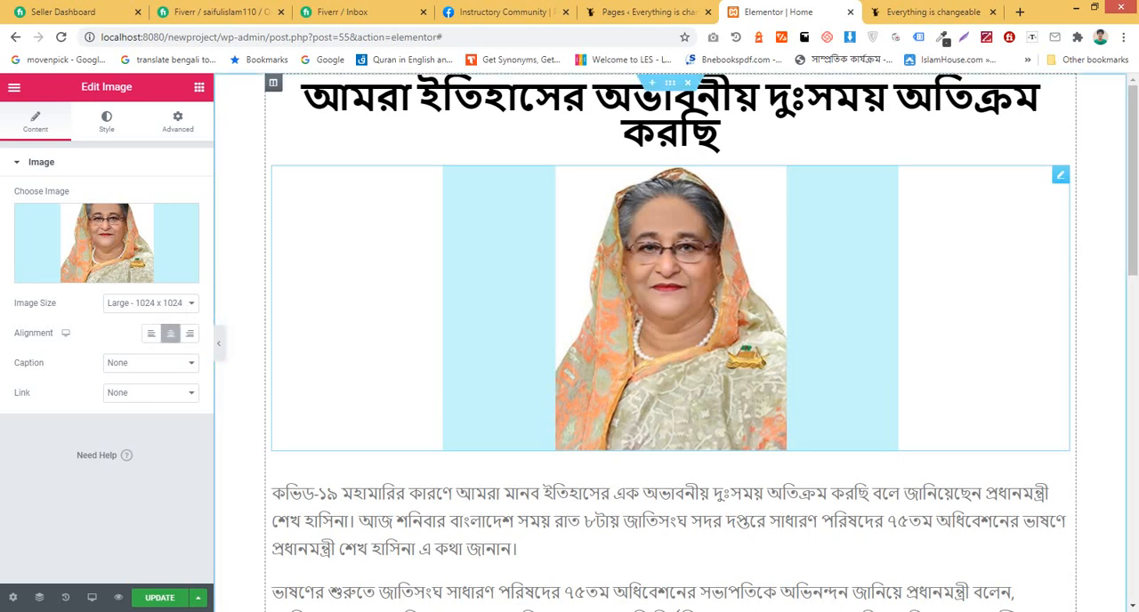
# Step: Set the text color of the Text Editor widget below the image to black, #000000
pyautogui.scroll(-2, 670, 374)
pyautogui.click(671, 378)
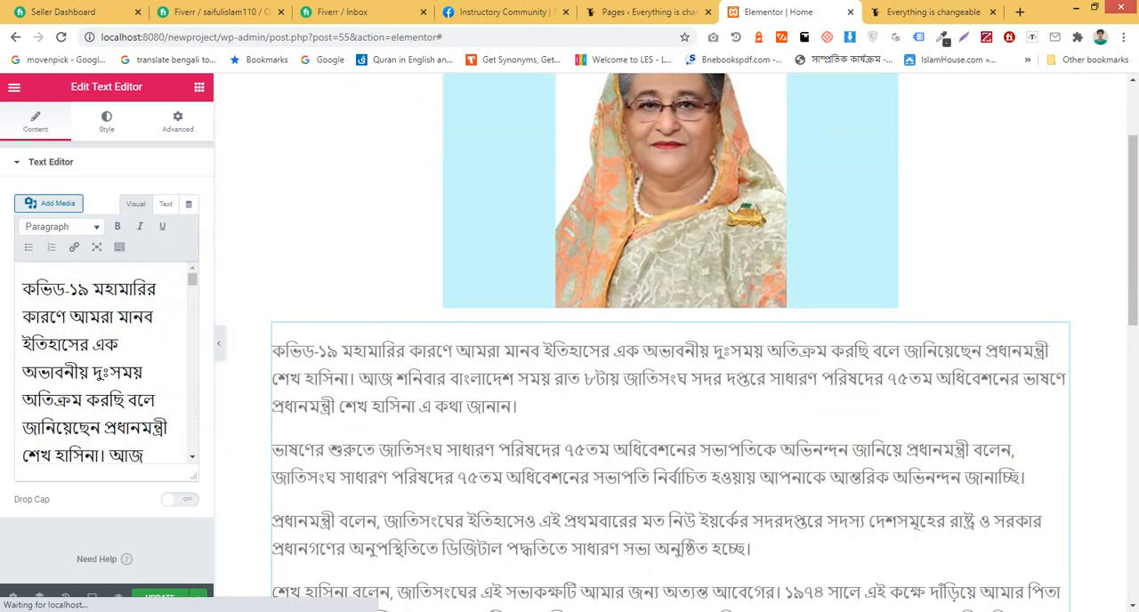
pyautogui.click(23, 372)
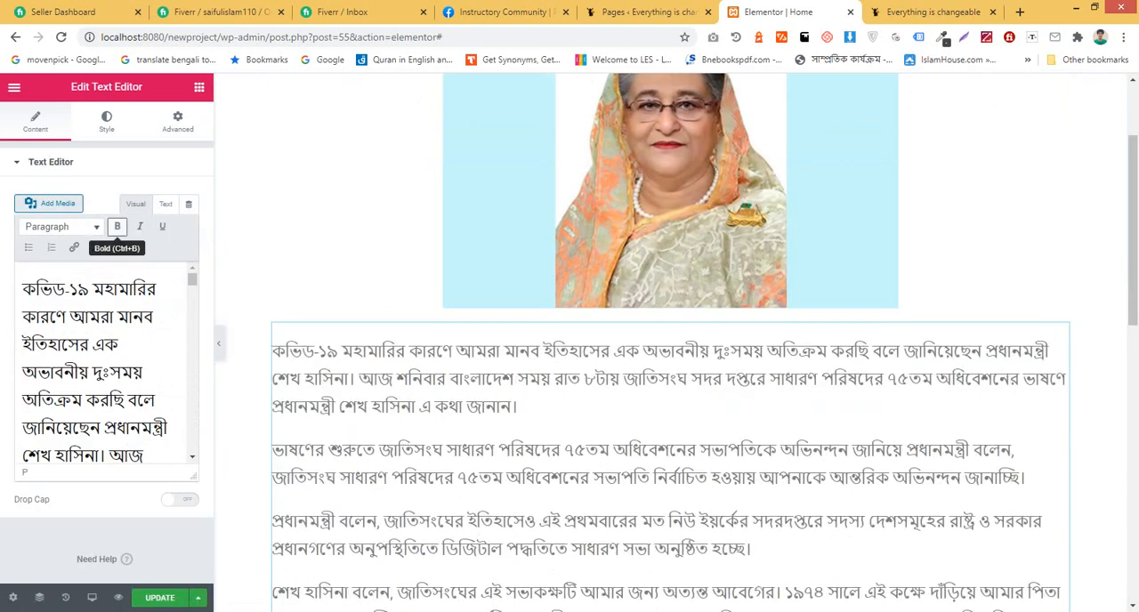
pyautogui.click(107, 122)
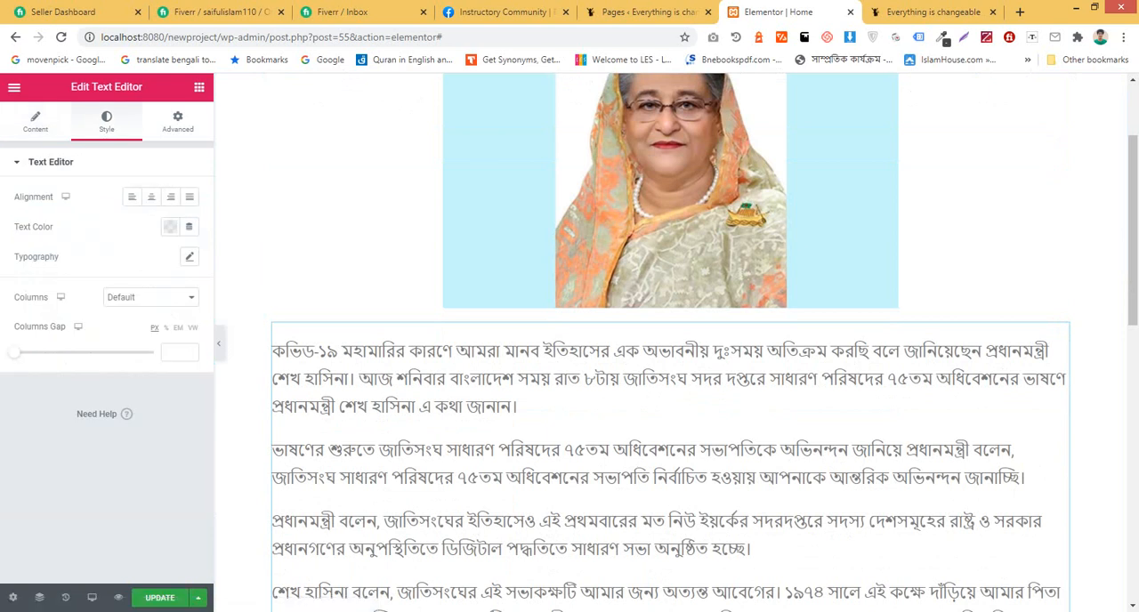
pyautogui.click(170, 227)
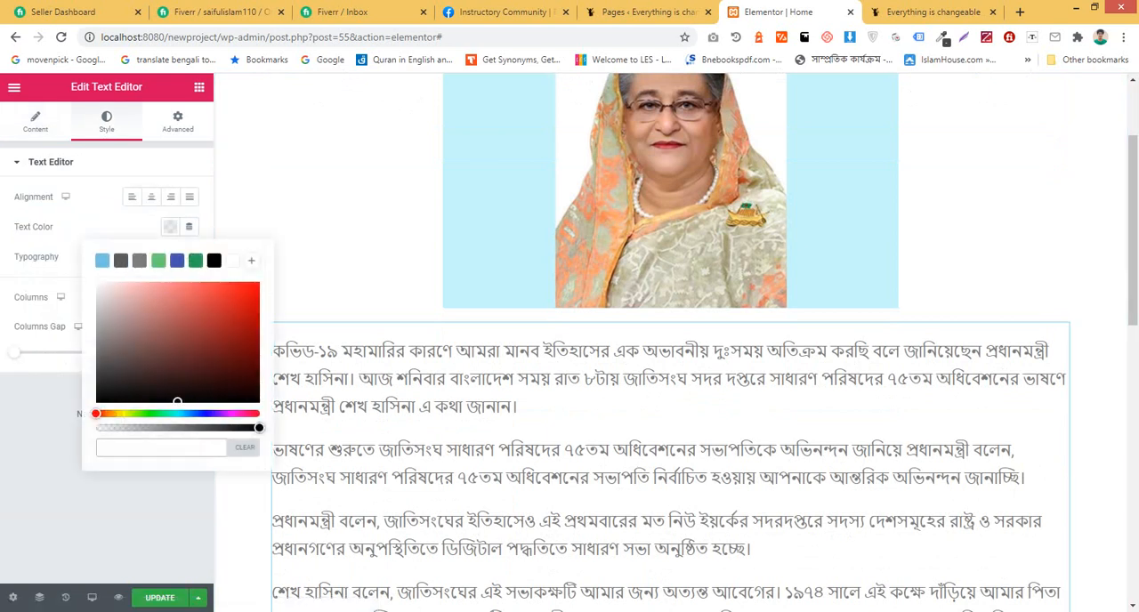
pyautogui.moveTo(168, 356); pyautogui.dragTo(200, 385)
pyautogui.click(215, 261)
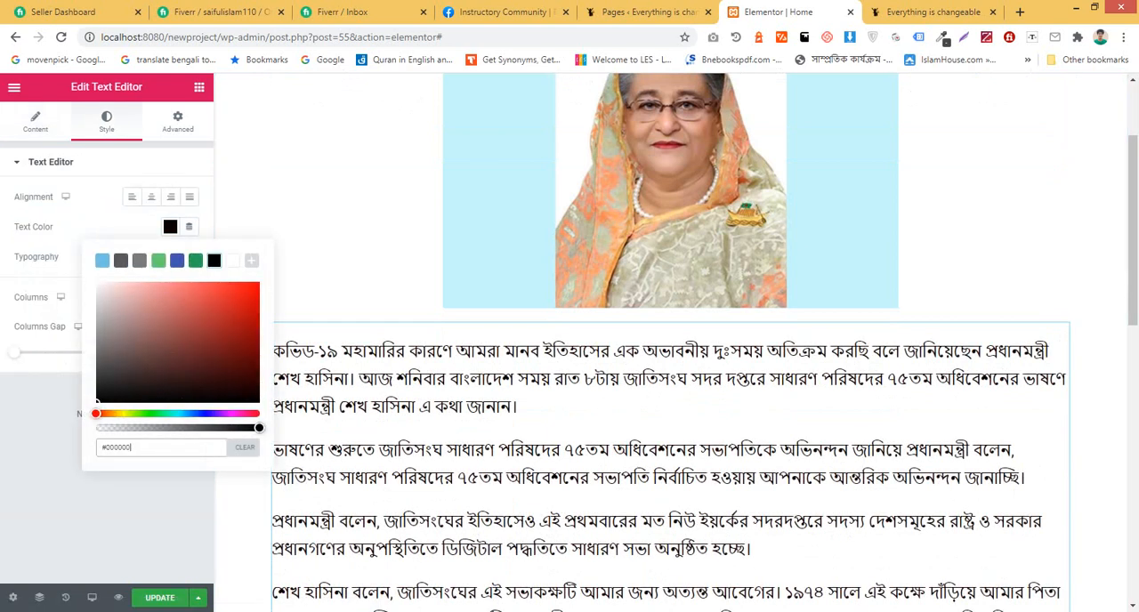
pyautogui.click(170, 227)
# Step: Set the body text's typography size to 18 px and update the page
pyautogui.click(189, 257)
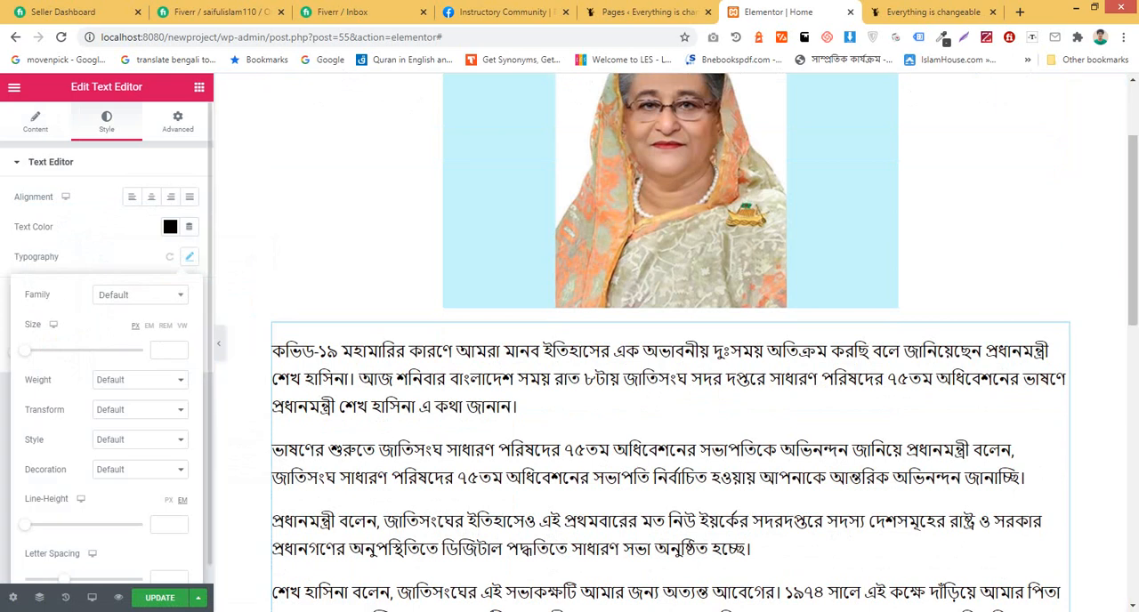
pyautogui.moveTo(25, 350); pyautogui.dragTo(36, 351)
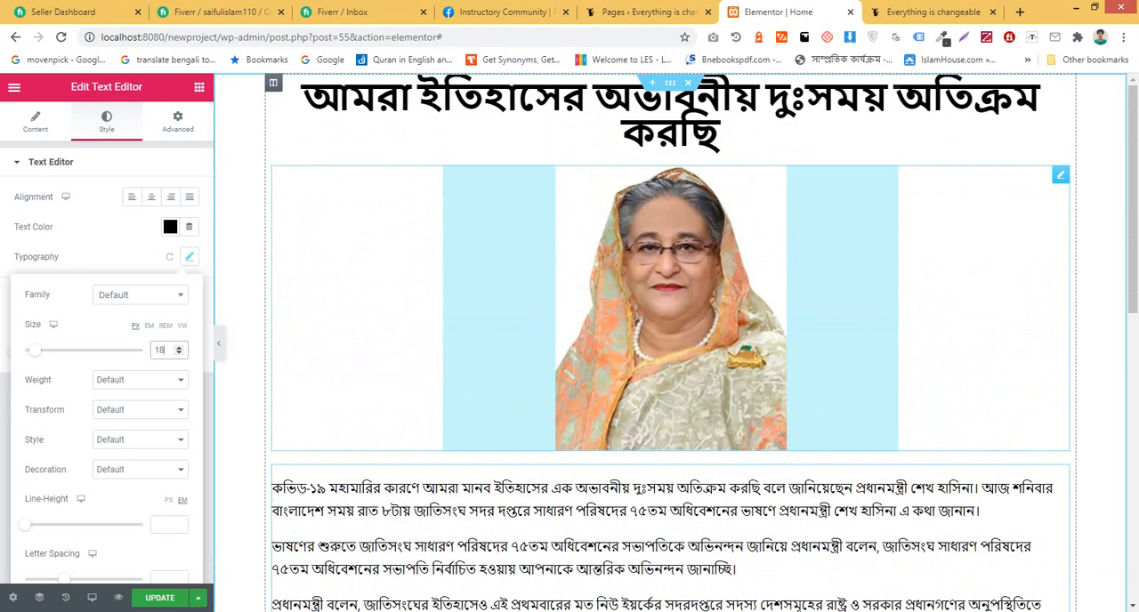
pyautogui.click(160, 598)
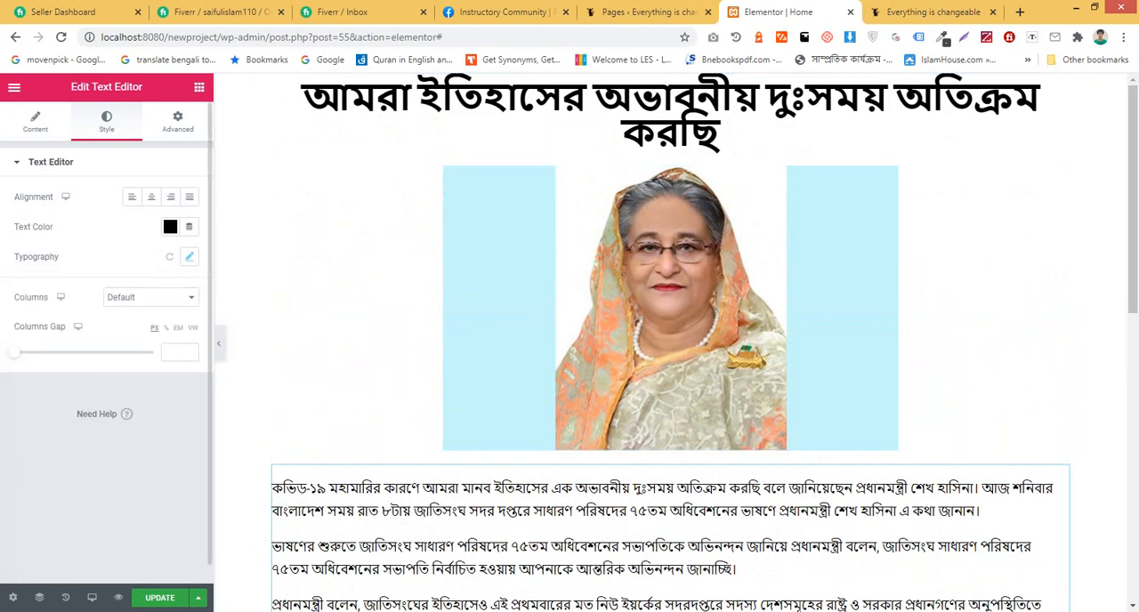
pyautogui.scroll(-3, 670, 374)
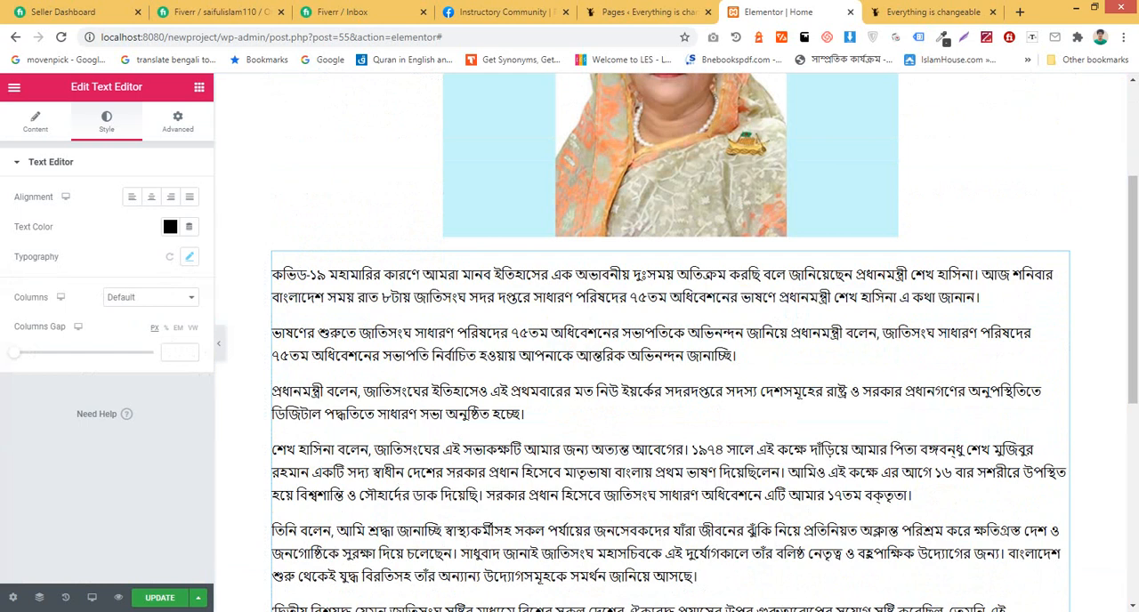
# Step: Try centering the body text below the image, and settle on Left alignment
pyautogui.click(188, 256)
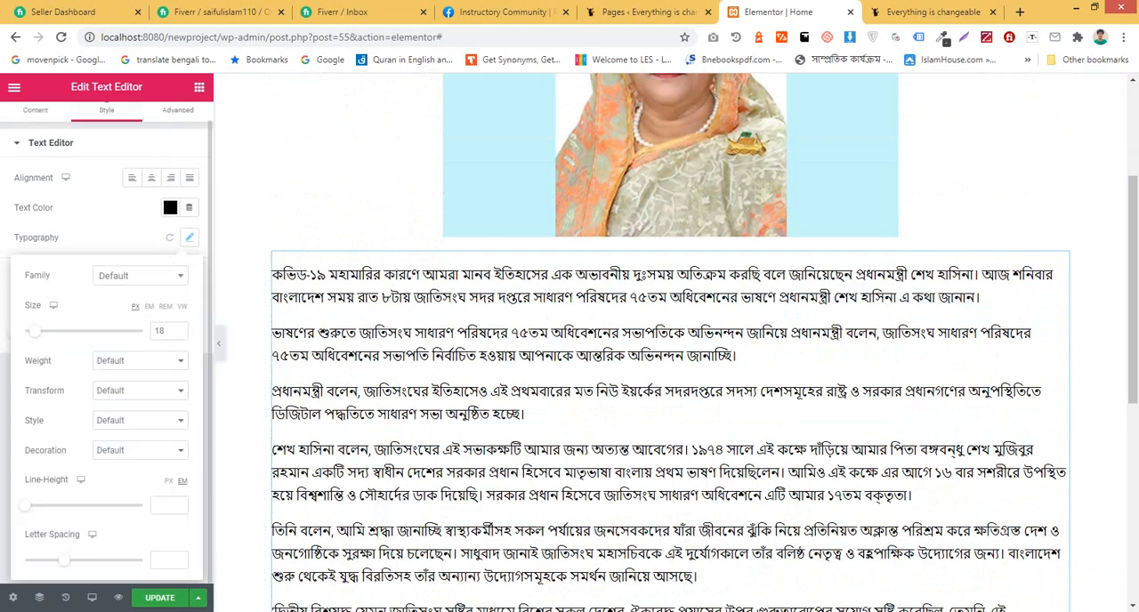
pyautogui.click(188, 238)
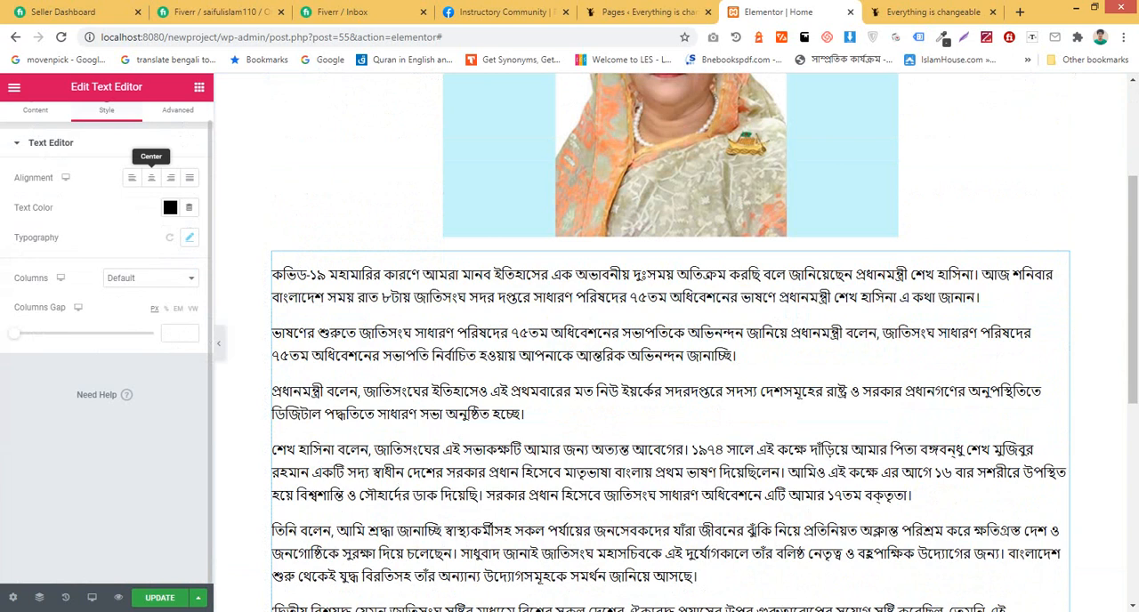
pyautogui.click(151, 197)
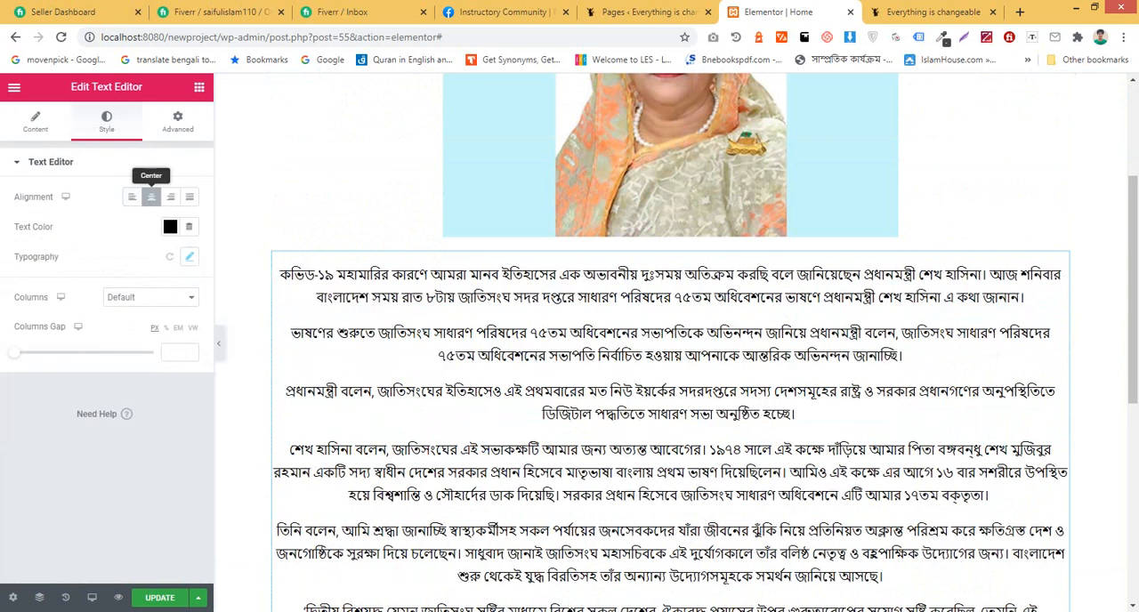
pyautogui.click(132, 196)
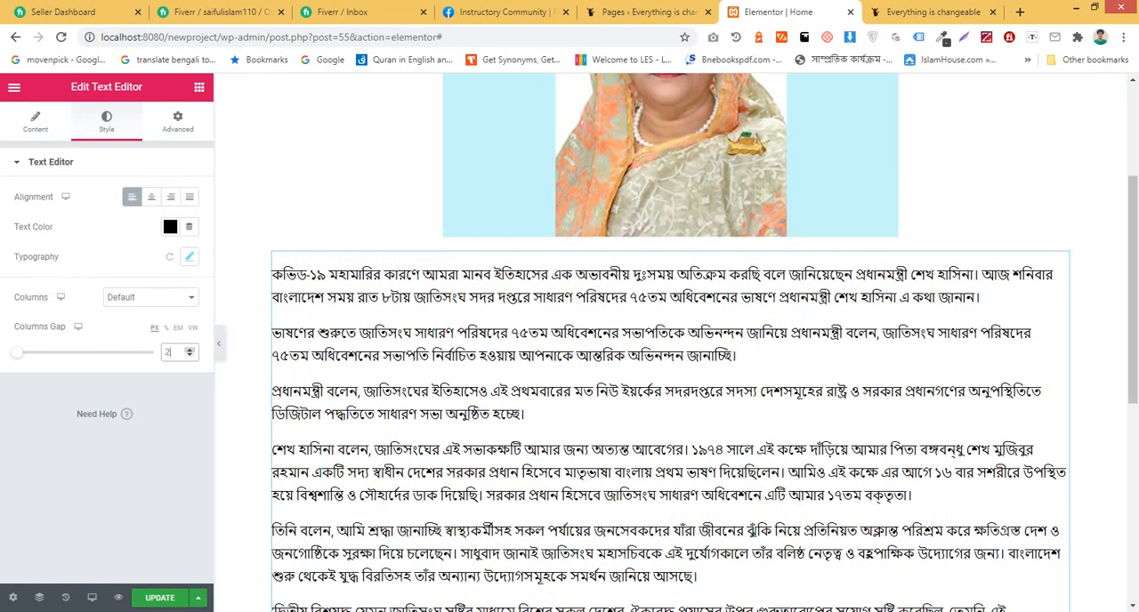
# Step: Split the body text into 2 columns with a columns gap of 23 px
pyautogui.click(149, 297)
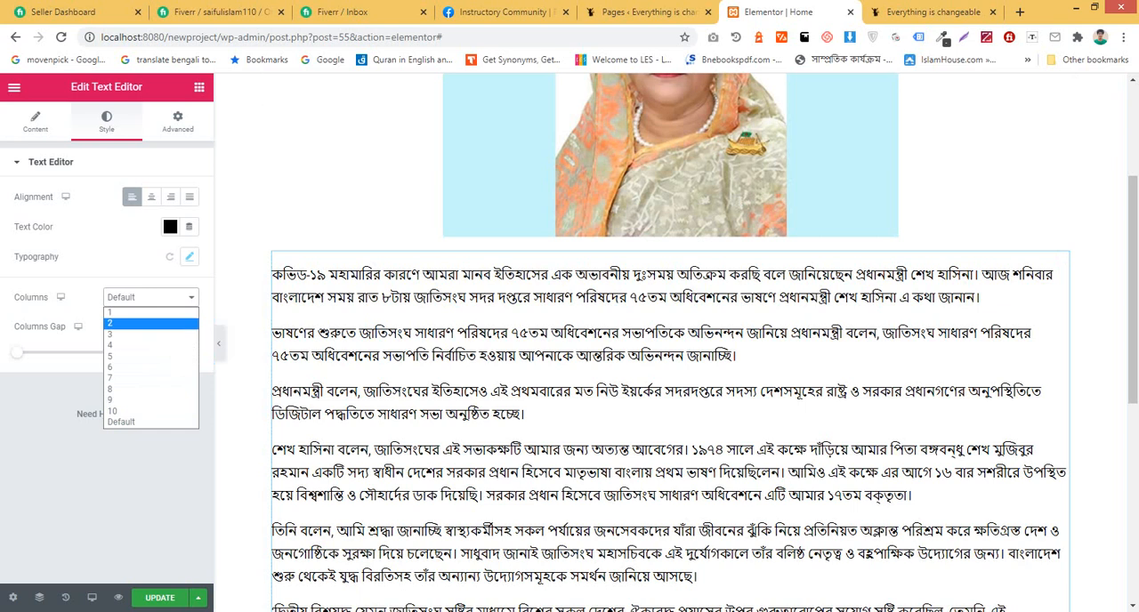
pyautogui.click(134, 323)
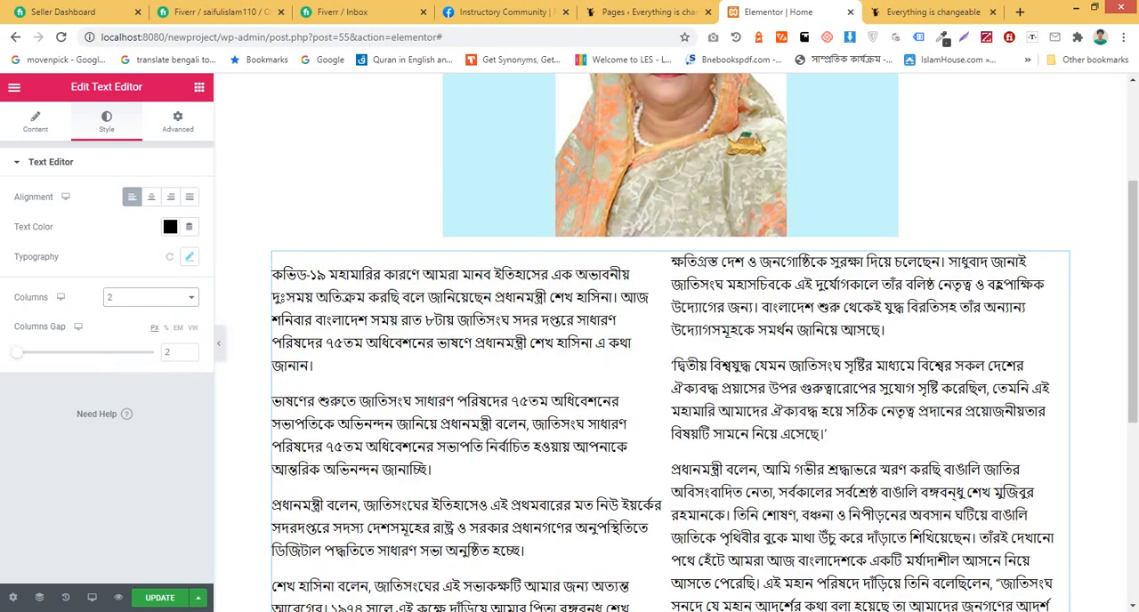
pyautogui.click(189, 355)
pyautogui.click(190, 355)
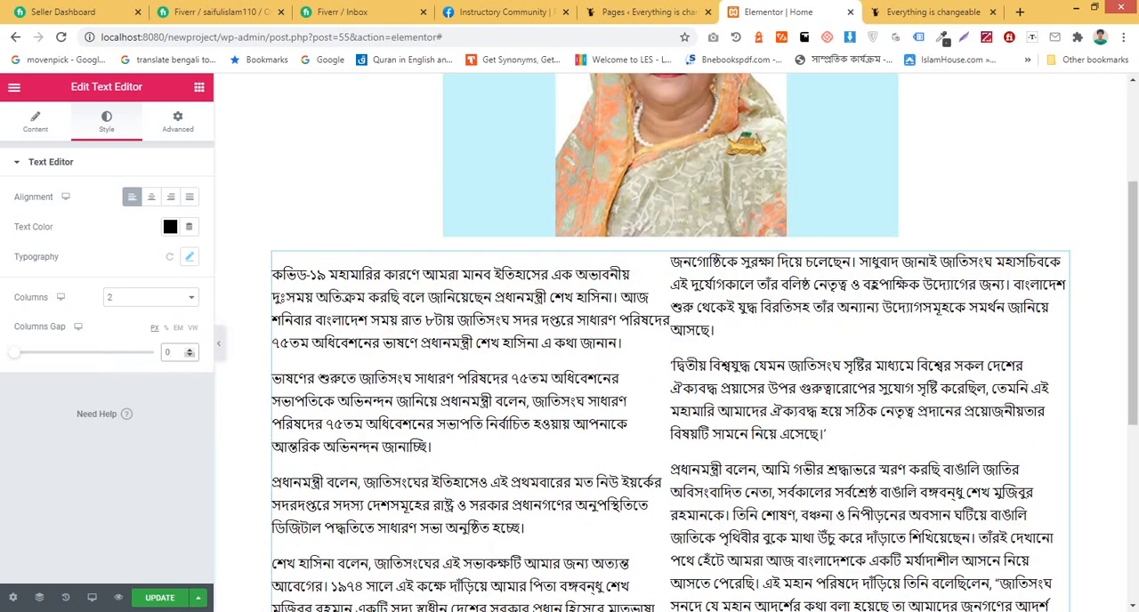
pyautogui.click(190, 349)
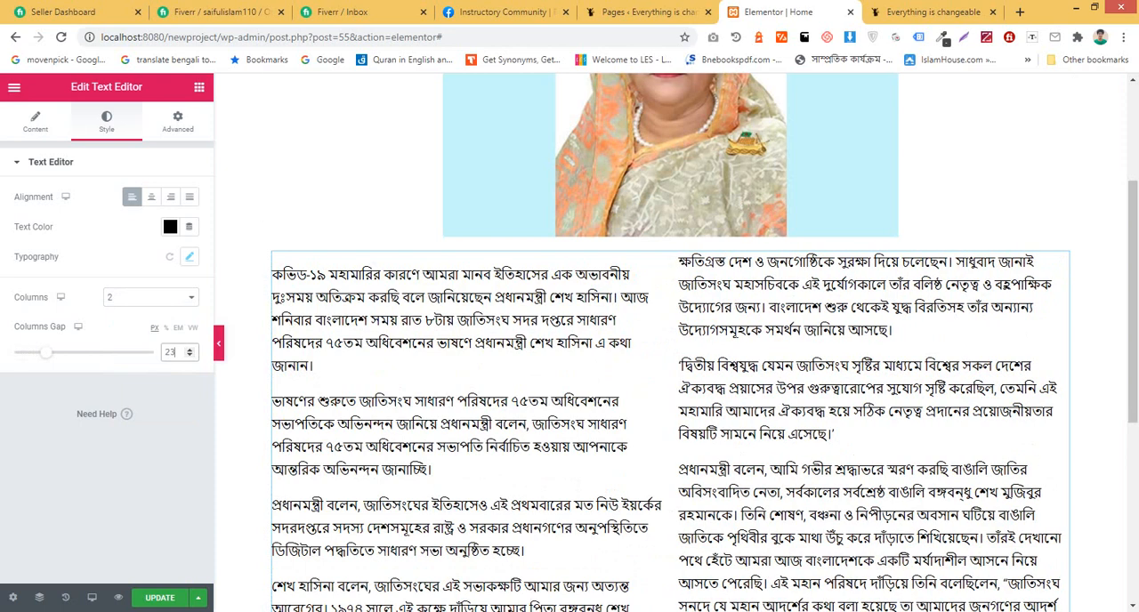
# Step: Review the two-column body text and set its Columns option back to Default
pyautogui.scroll(-3, 668, 343)
pyautogui.scroll(2, 668, 343)
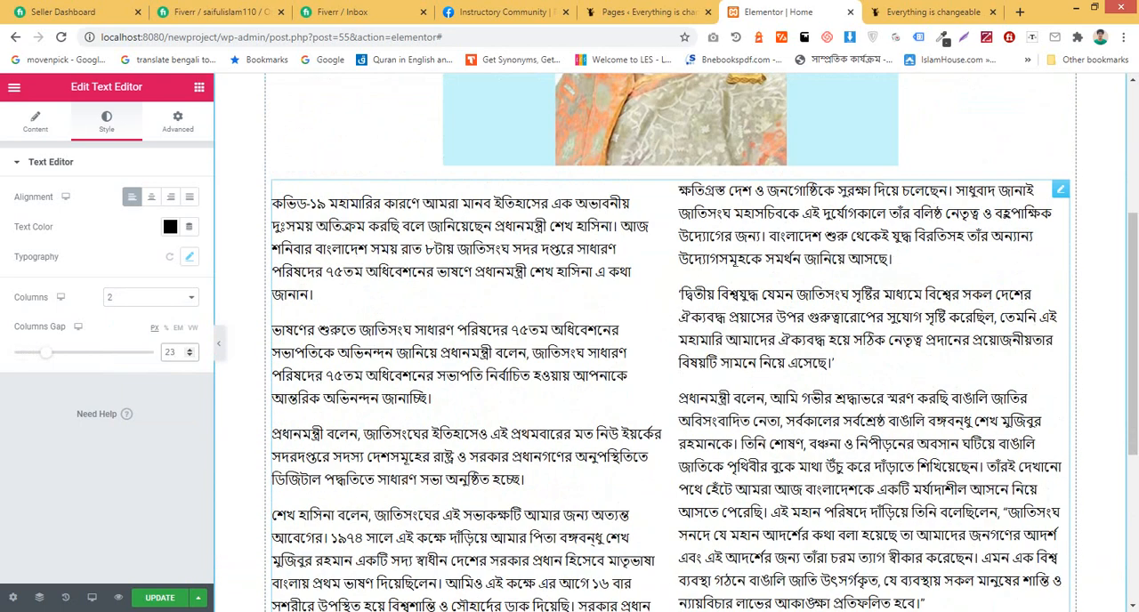
pyautogui.scroll(-4, 668, 342)
pyautogui.scroll(4, 667, 342)
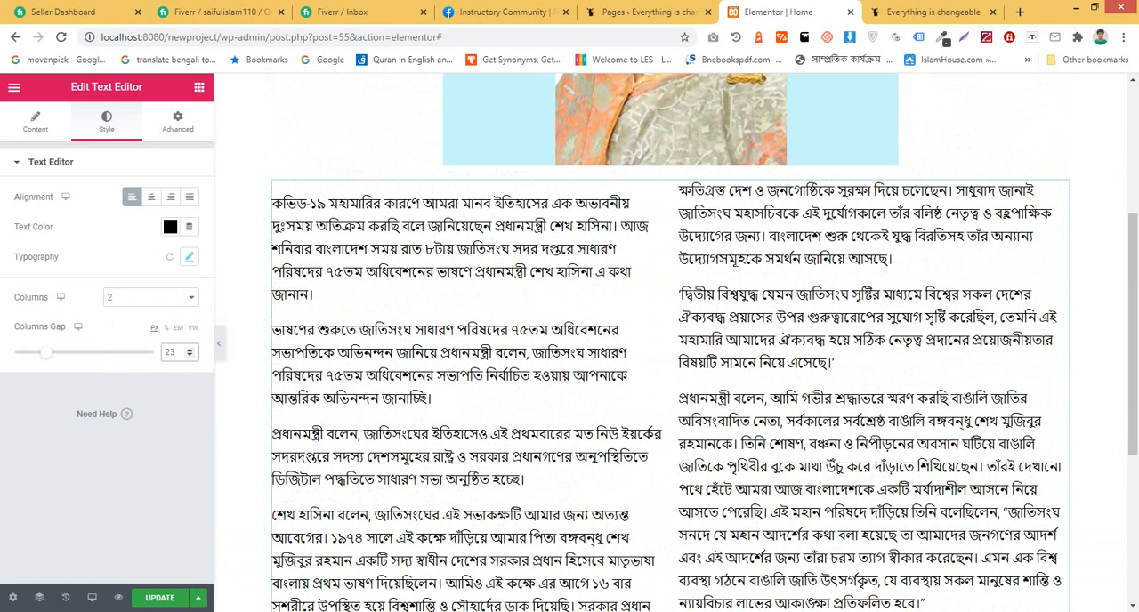
pyautogui.click(150, 298)
pyautogui.click(151, 423)
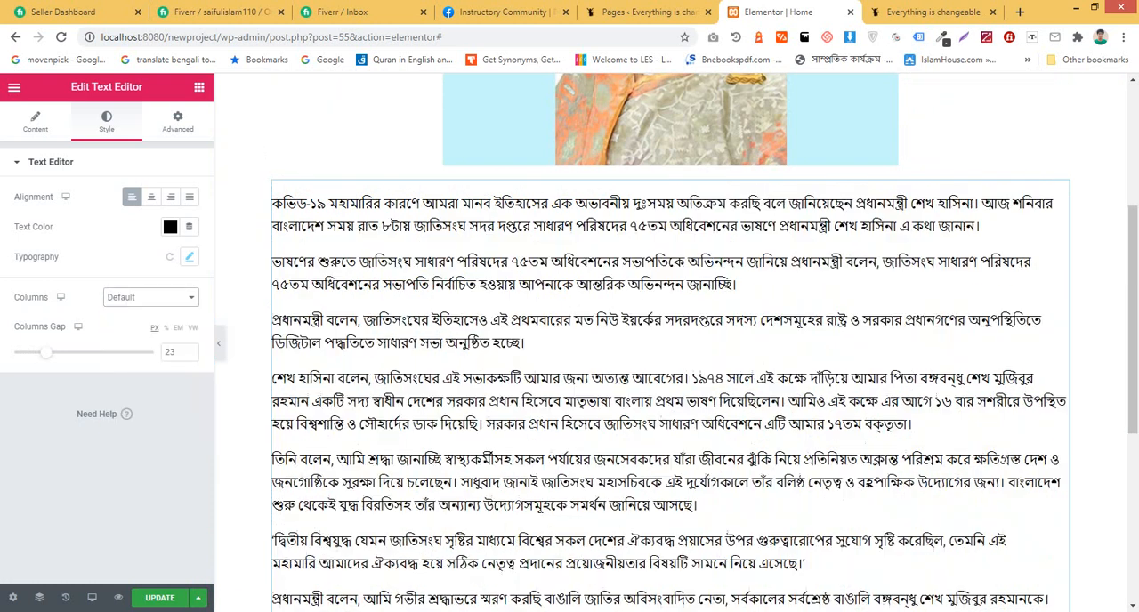
# Step: Examine the page layout from the heading and image down through the body text
pyautogui.scroll(-5, 668, 342)
pyautogui.scroll(10, 667, 343)
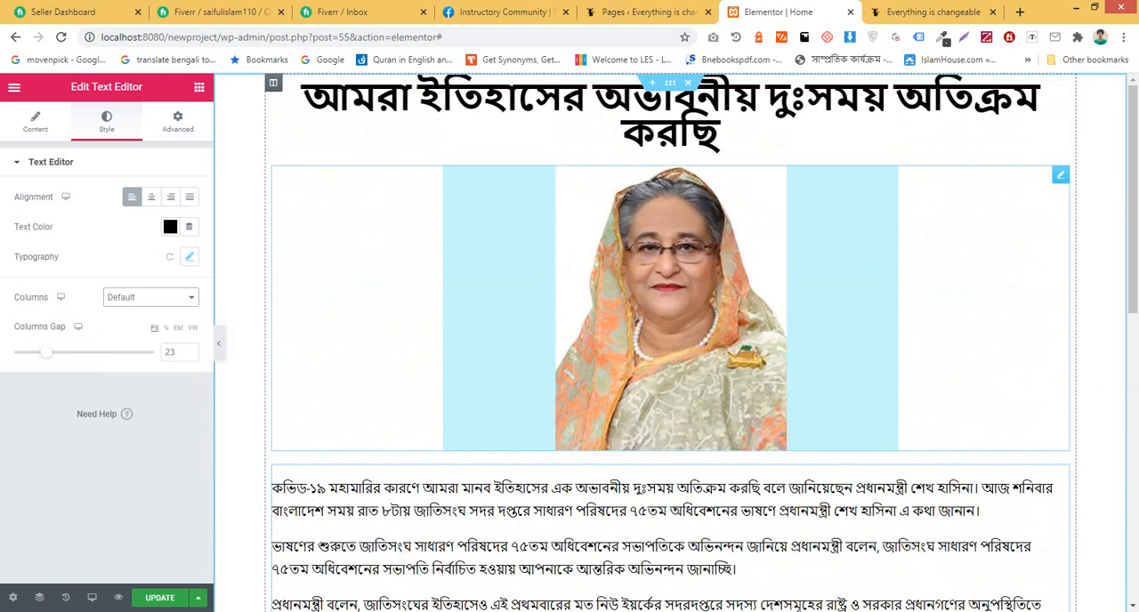
pyautogui.scroll(-2, 668, 356)
pyautogui.scroll(2, 667, 356)
pyautogui.scroll(-3, 668, 356)
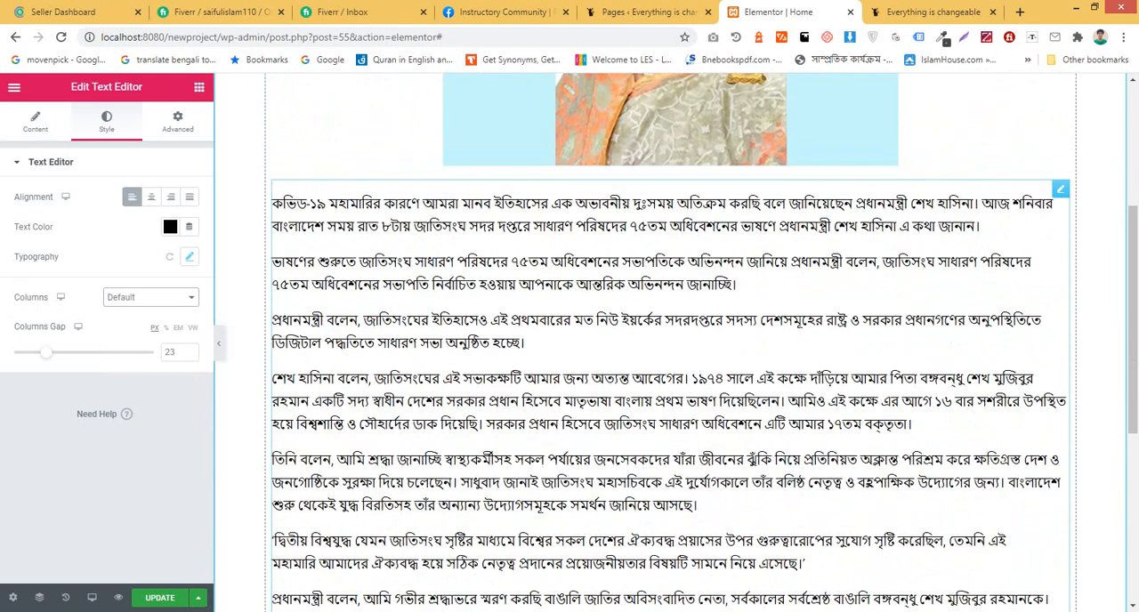
pyautogui.scroll(-5, 668, 356)
pyautogui.scroll(8, 667, 356)
pyautogui.scroll(-4, 667, 356)
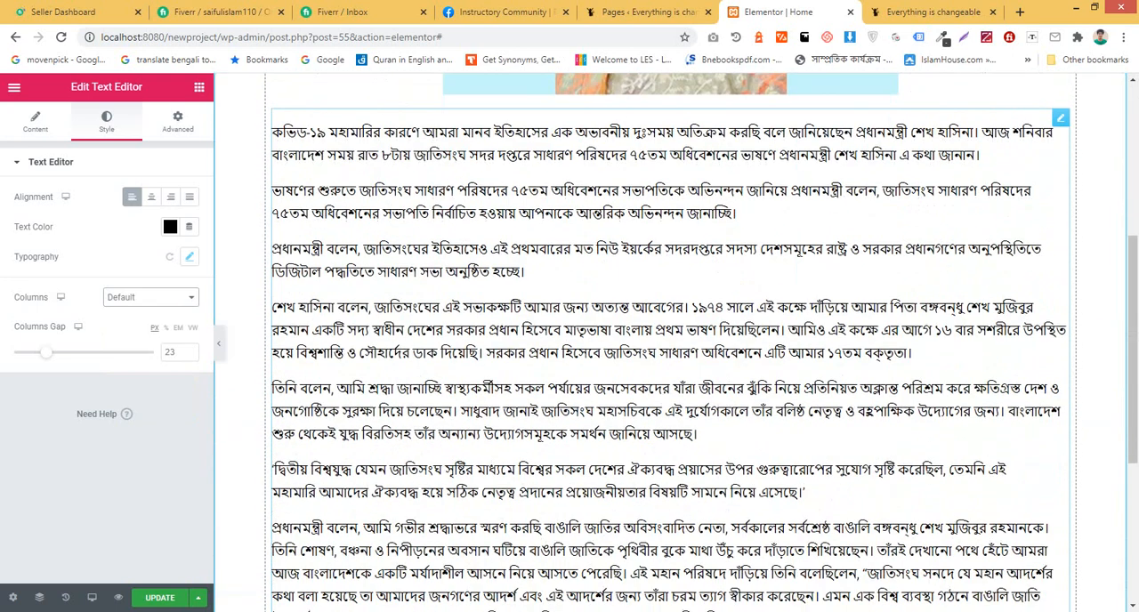
# Step: Add a Button widget directly below the body text and set its alignment to Center
pyautogui.click(200, 87)
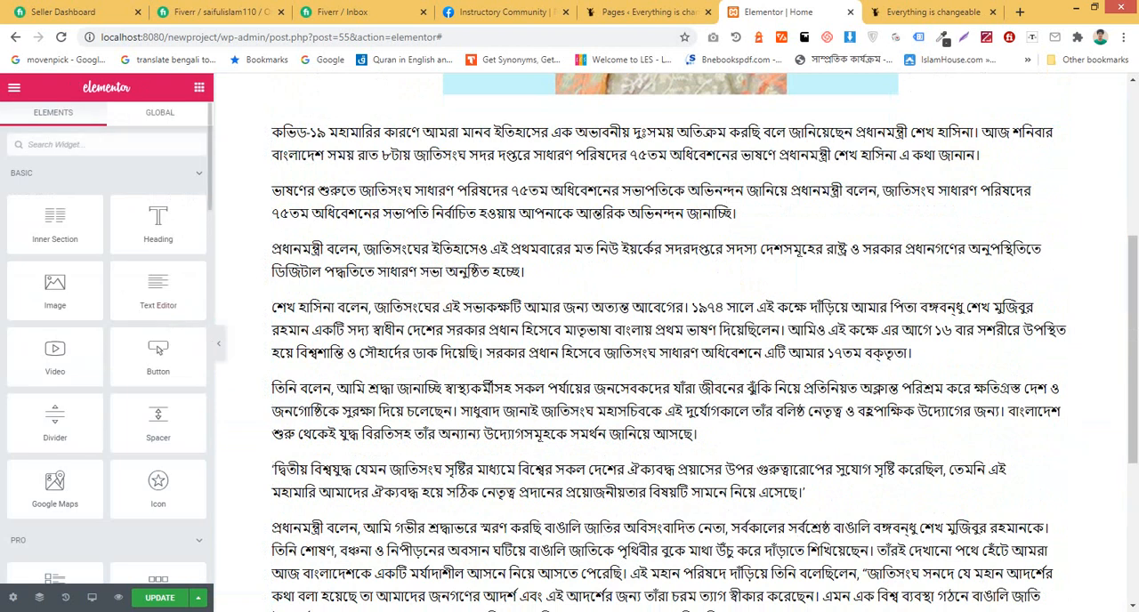
pyautogui.moveTo(158, 349); pyautogui.dragTo(694, 374)
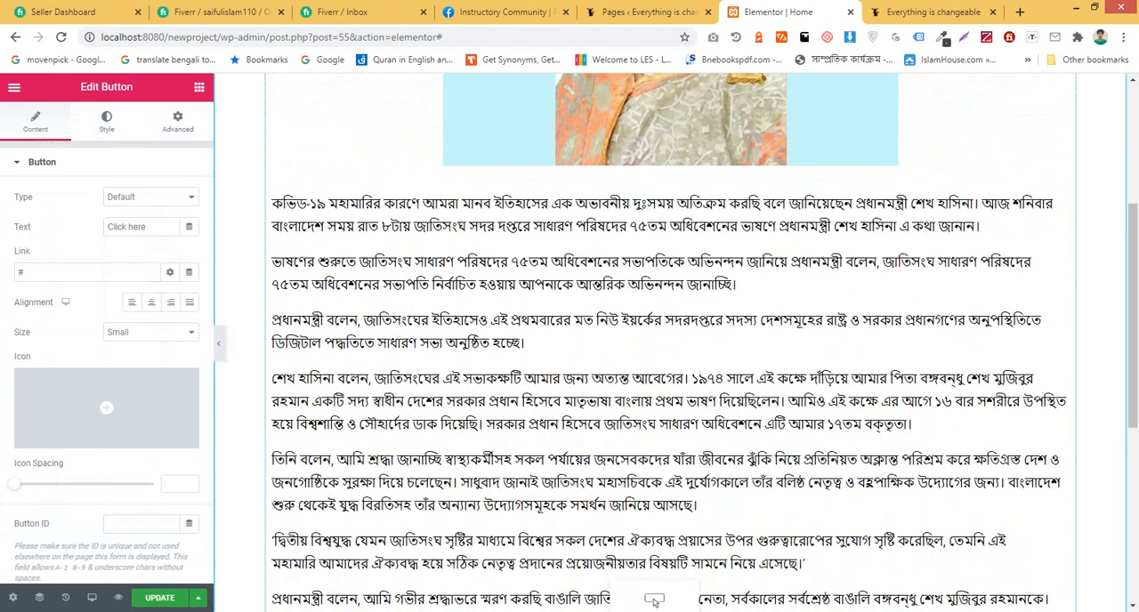
pyautogui.moveTo(654, 602); pyautogui.dragTo(647, 604)
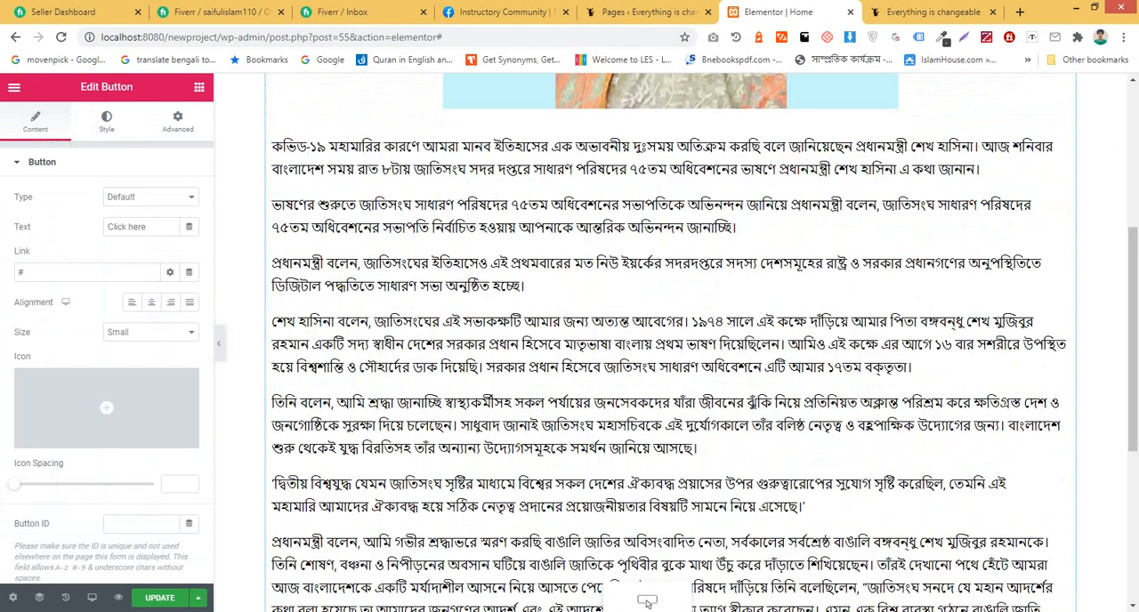
pyautogui.moveTo(647, 603); pyautogui.dragTo(647, 605)
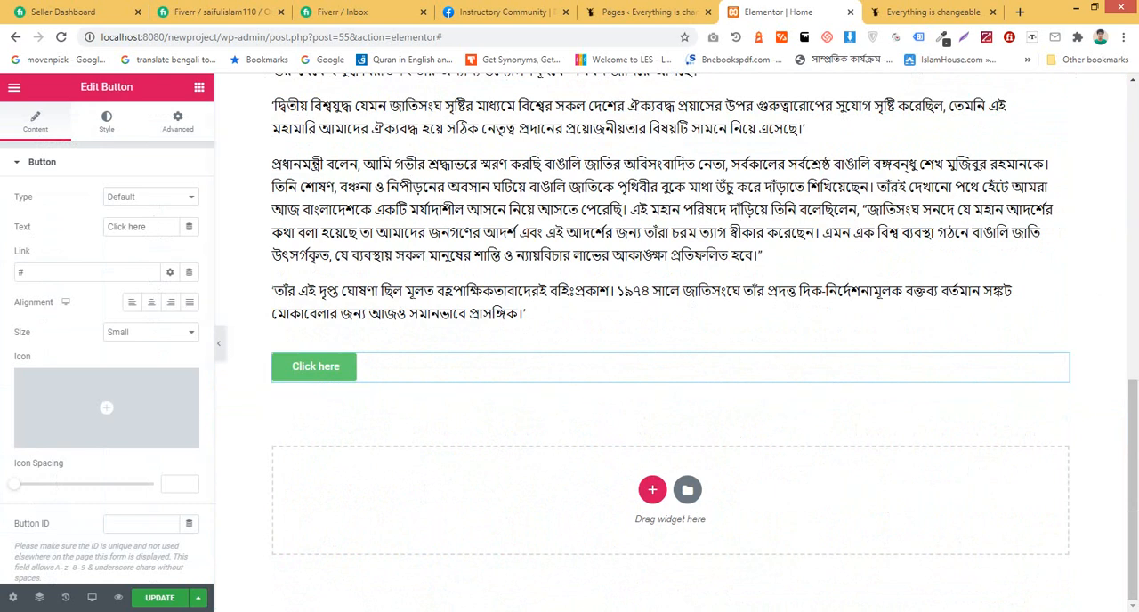
pyautogui.click(152, 303)
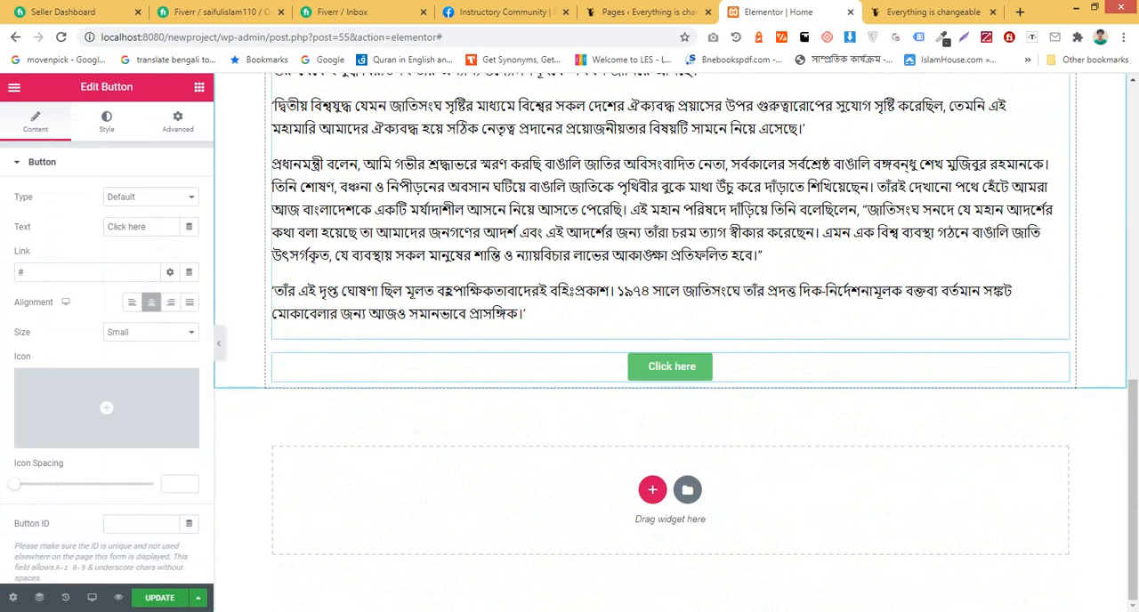
# Step: Change the button's text to "Read more"
pyautogui.click(107, 122)
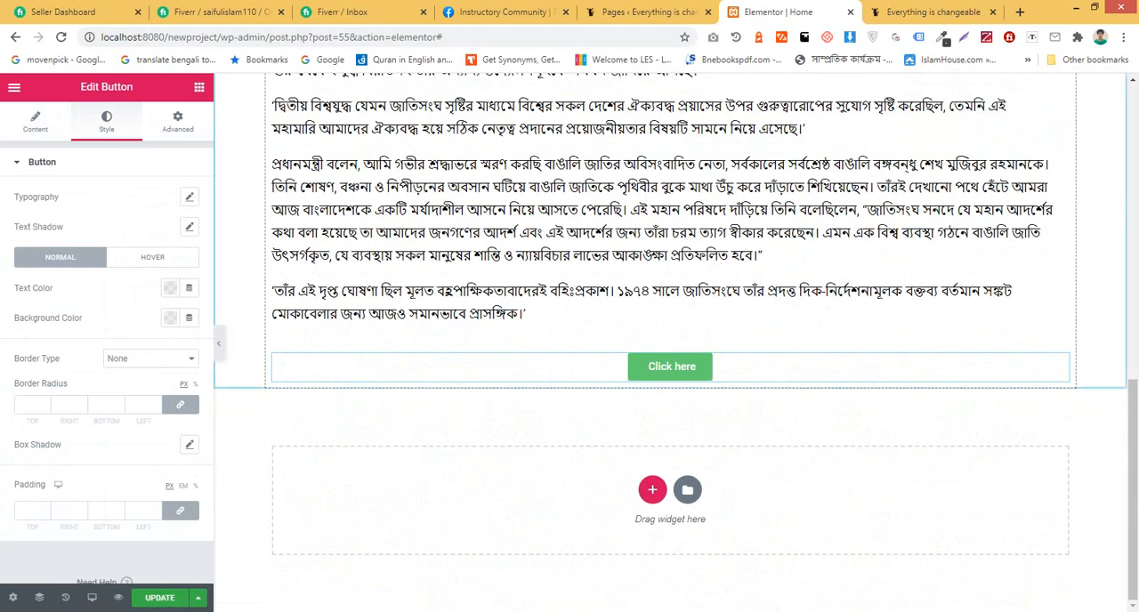
pyautogui.click(36, 121)
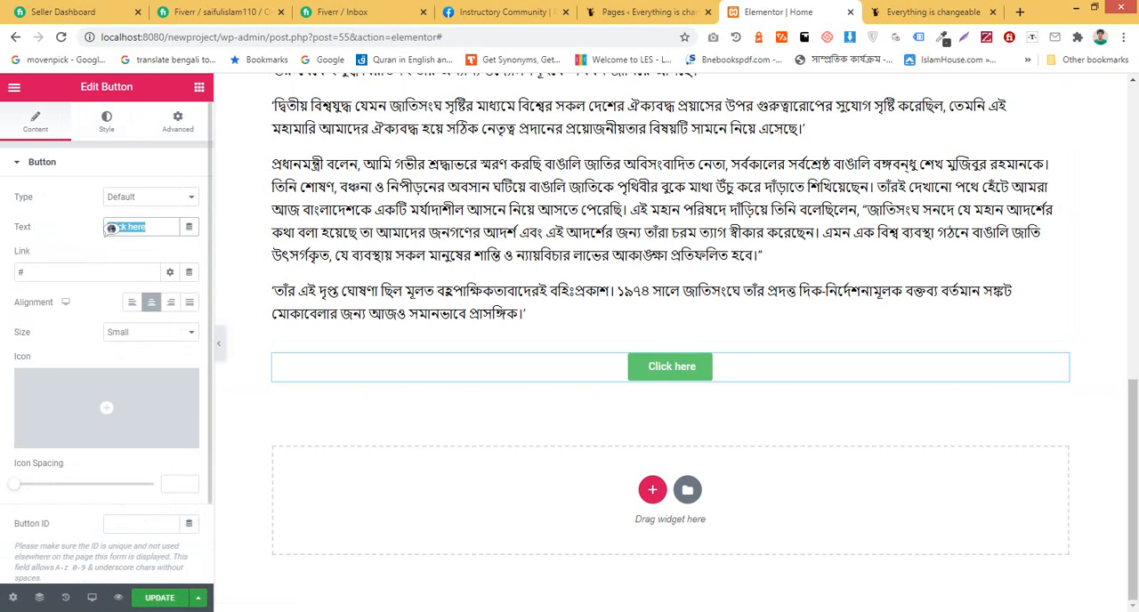
pyautogui.write('Read more')
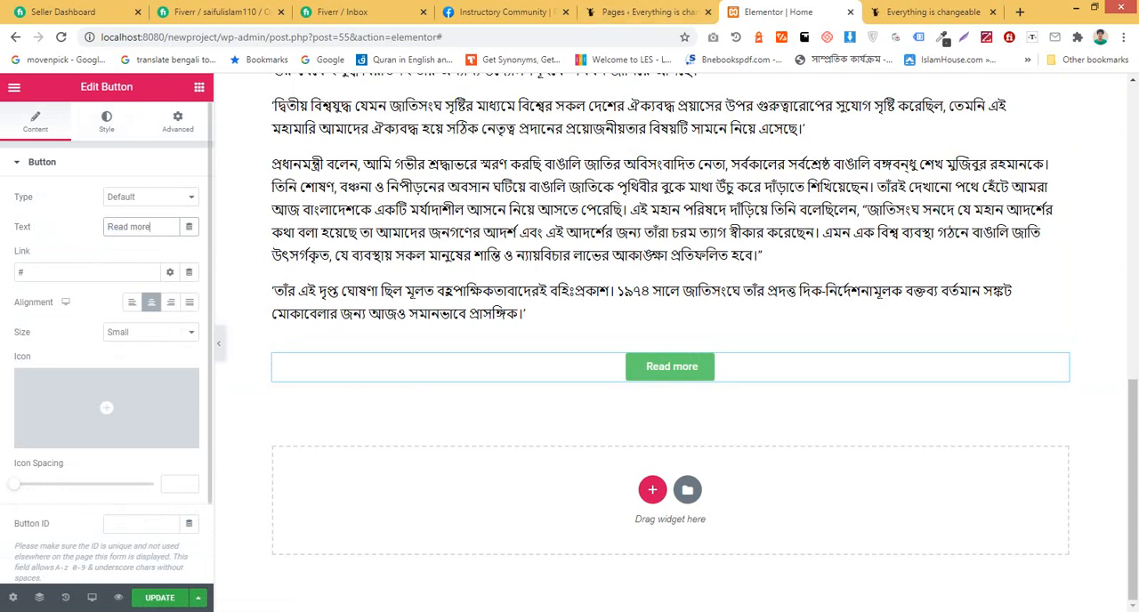
# Step: Set the Read more button's normal text color to white, #FFFFFF
pyautogui.click(106, 122)
pyautogui.click(189, 197)
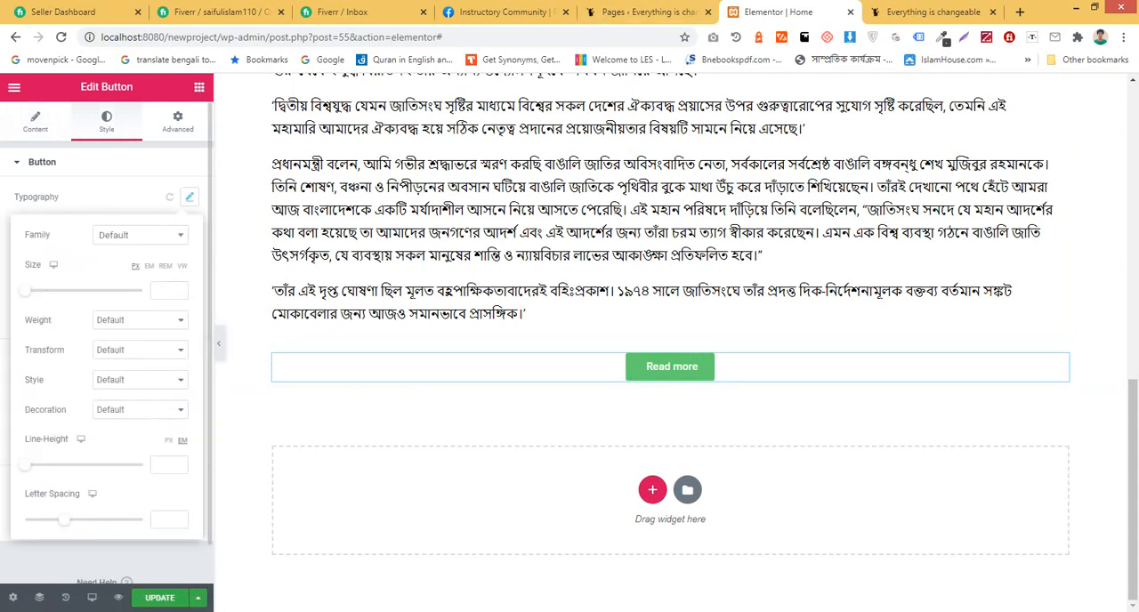
pyautogui.click(189, 197)
pyautogui.click(170, 288)
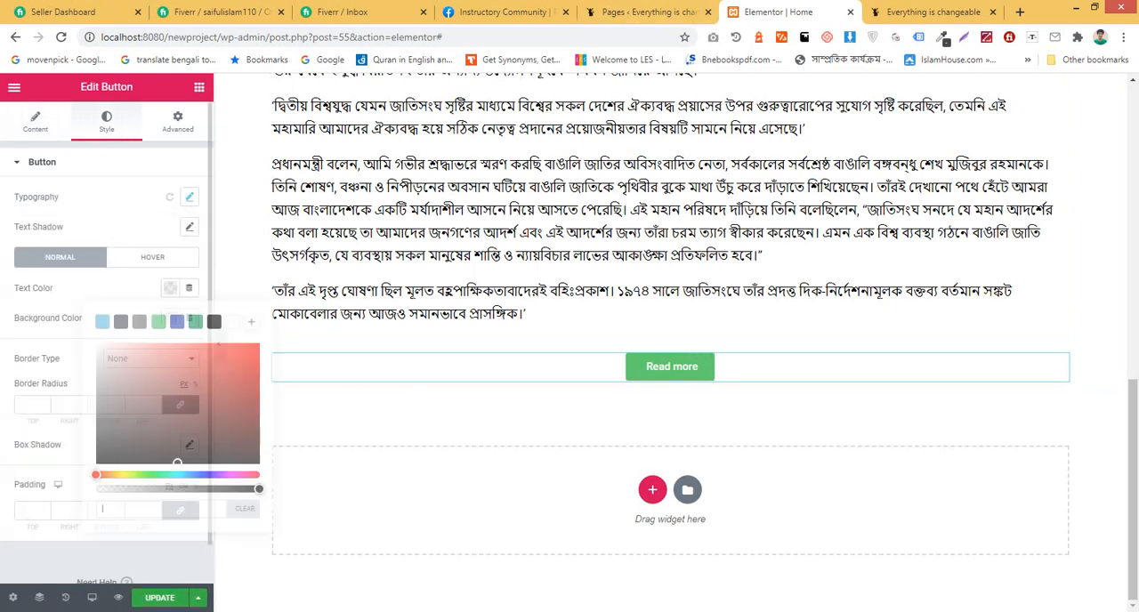
pyautogui.click(209, 353)
pyautogui.click(215, 322)
pyautogui.click(234, 322)
pyautogui.click(170, 287)
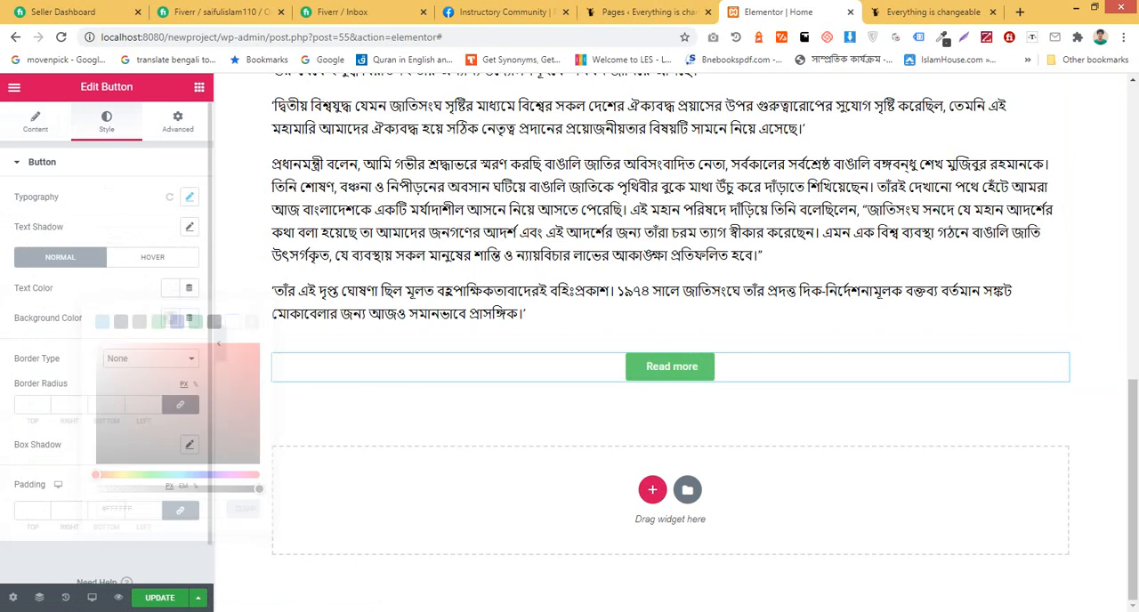
# Step: Set the Read more button's normal background color to dark navy blue, #394166
pyautogui.click(170, 318)
pyautogui.click(197, 407)
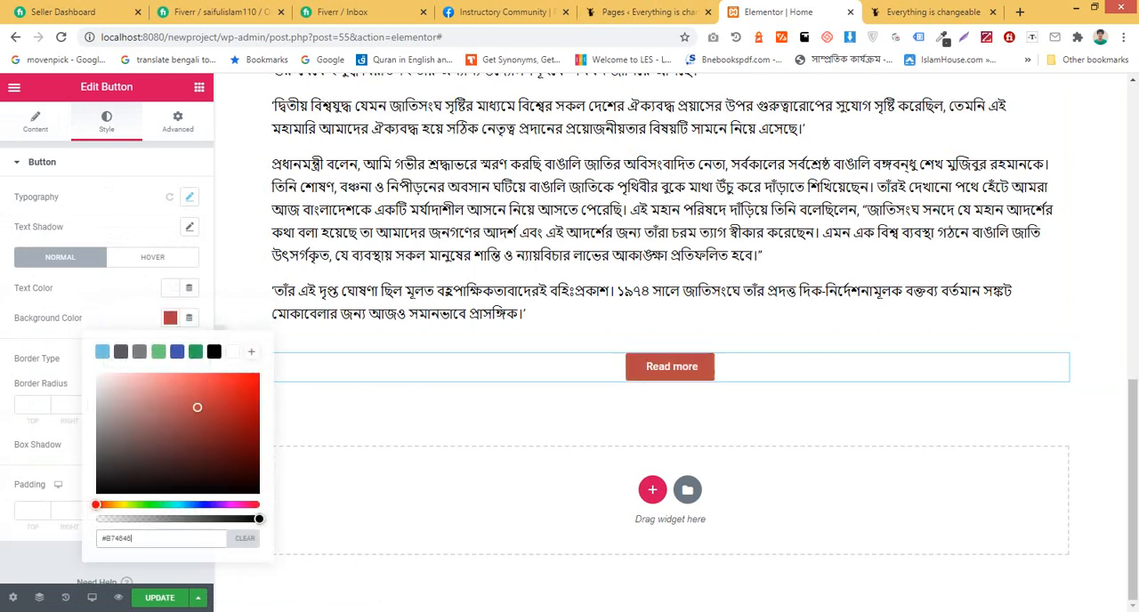
pyautogui.click(178, 352)
pyautogui.moveTo(194, 406); pyautogui.dragTo(168, 445)
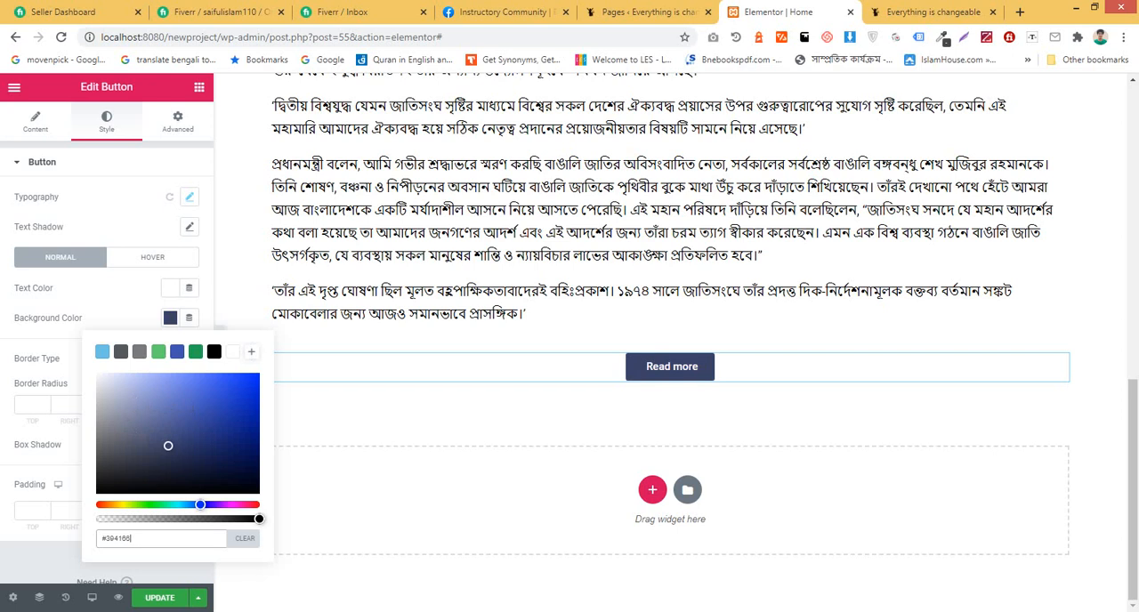
pyautogui.click(170, 318)
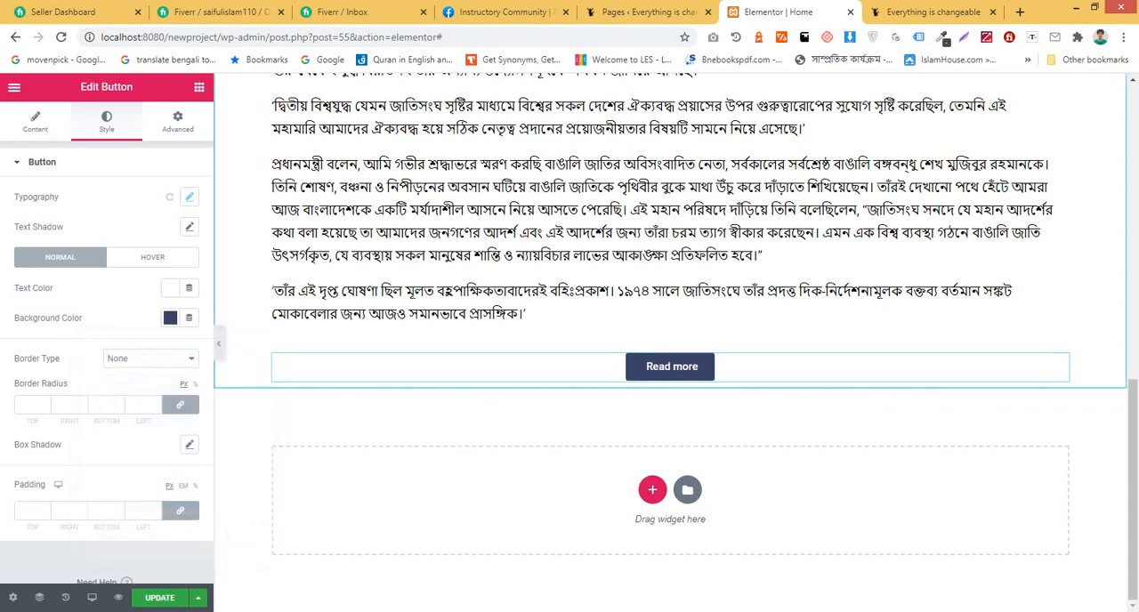
# Step: On the live site, open the post "আমরা ইতিহাসের অভাবনীয় দুঃসময় অতিক্রম করছি" and select its full URL
pyautogui.hotkey('ctrl', 'Tab')
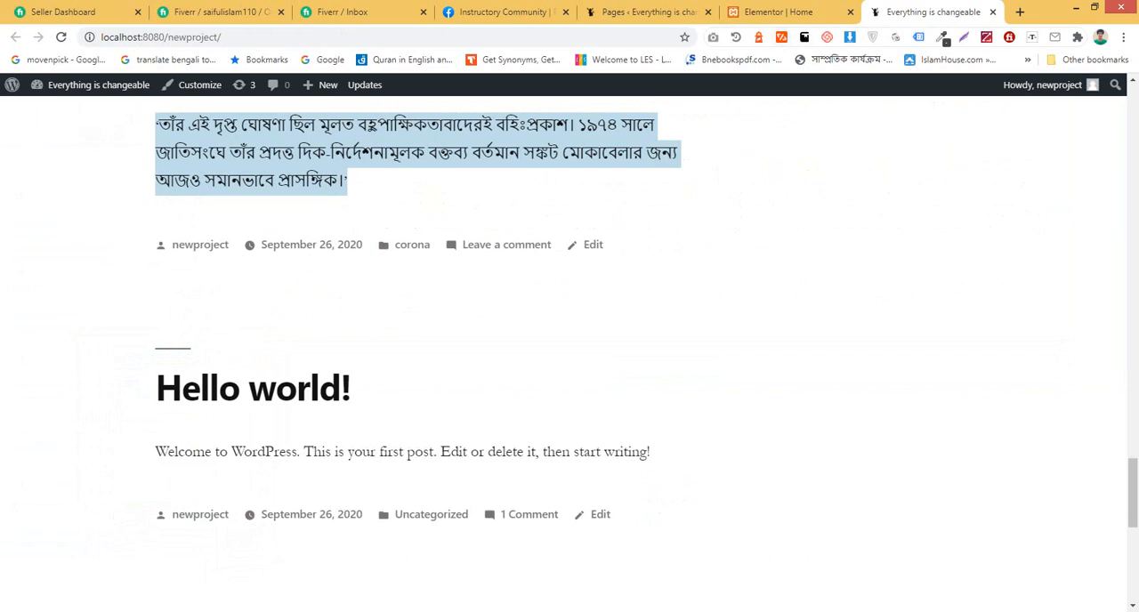
pyautogui.scroll(9, 570, 356)
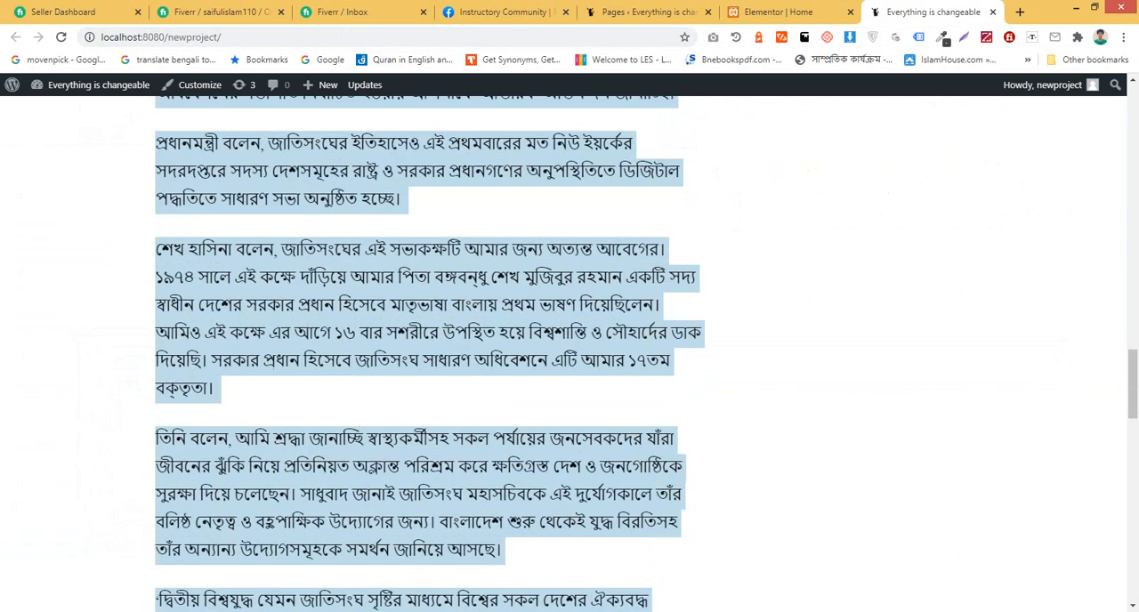
pyautogui.scroll(15, 412, 404)
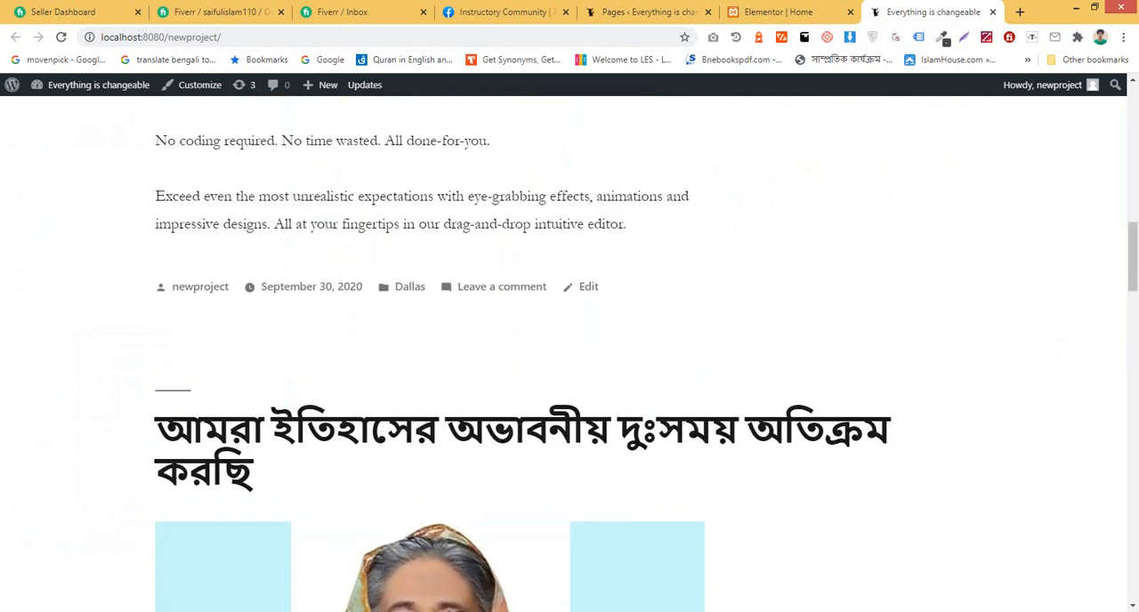
pyautogui.click(407, 413)
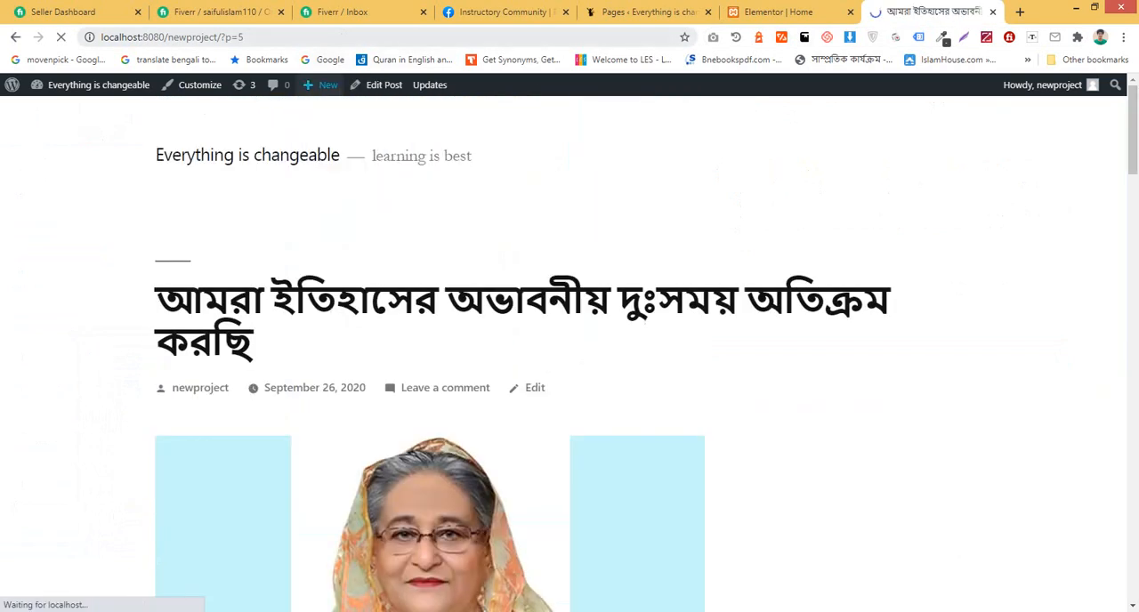
pyautogui.click(244, 36)
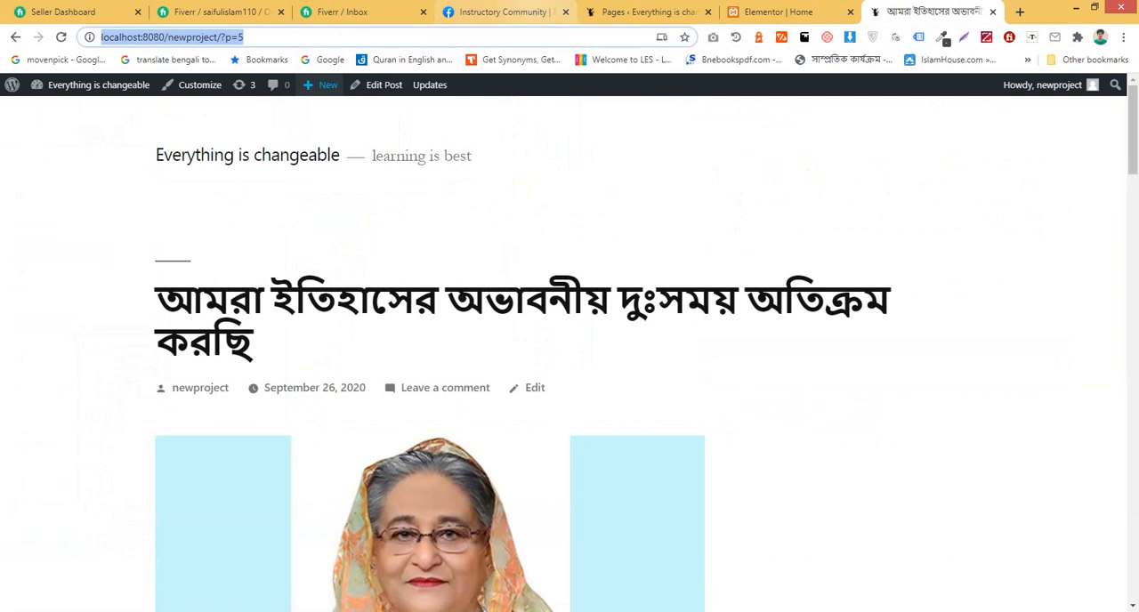
pyautogui.click(503, 12)
pyautogui.click(779, 12)
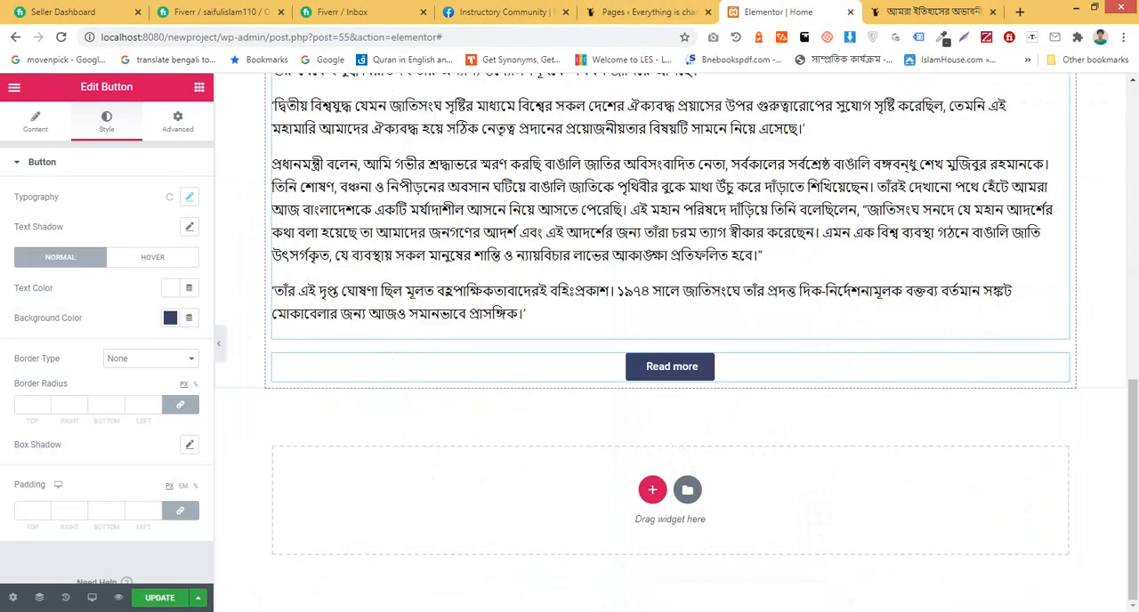
pyautogui.click(36, 122)
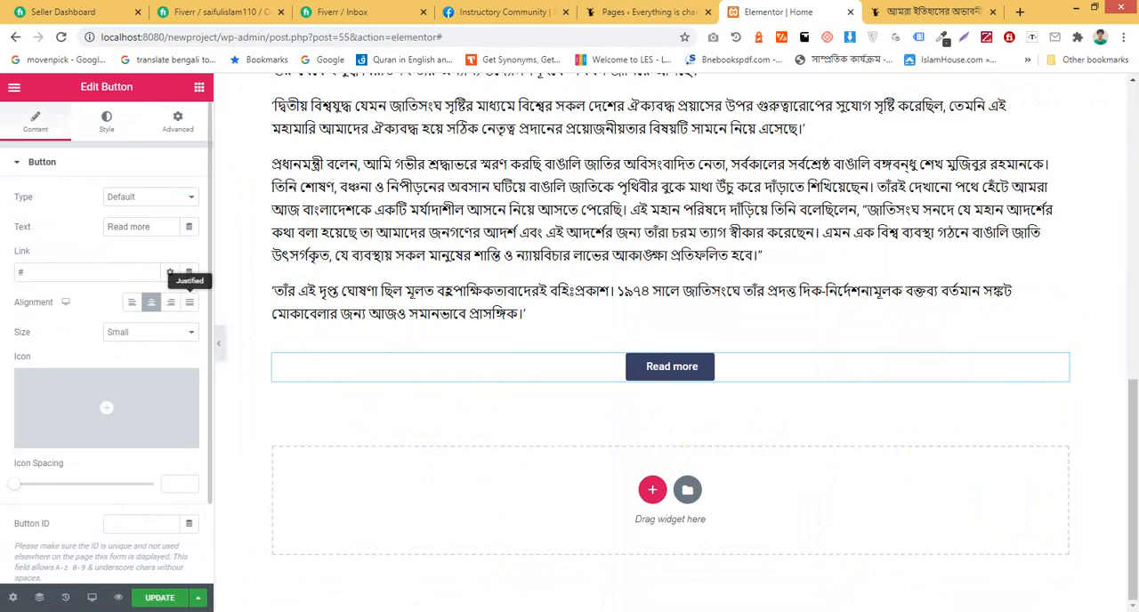
pyautogui.click(189, 302)
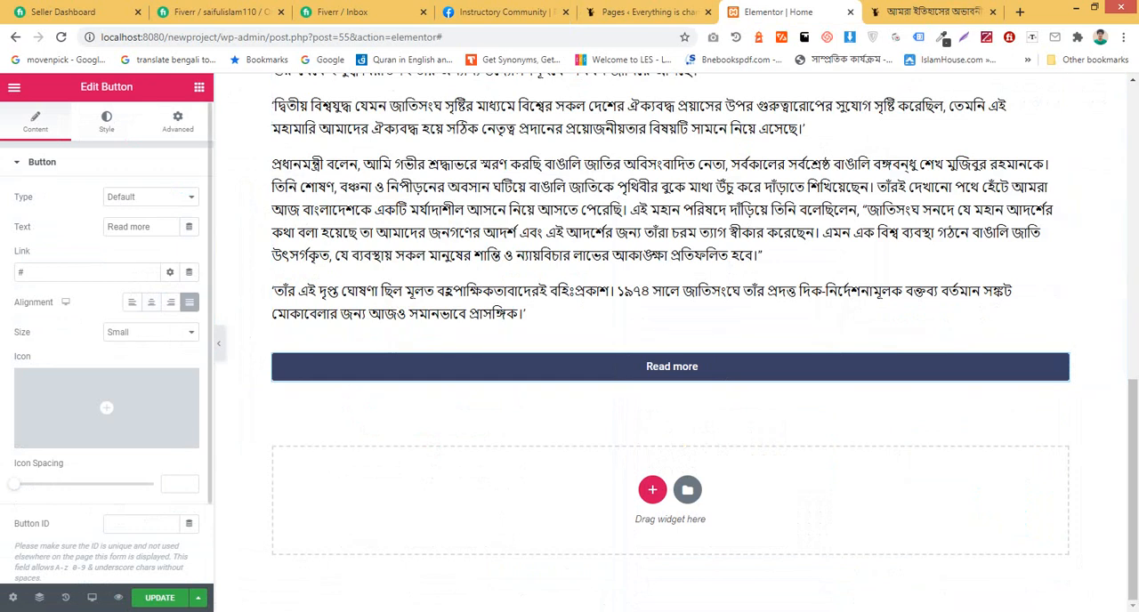
pyautogui.click(82, 272)
pyautogui.hotkey('ctrl', 'v')
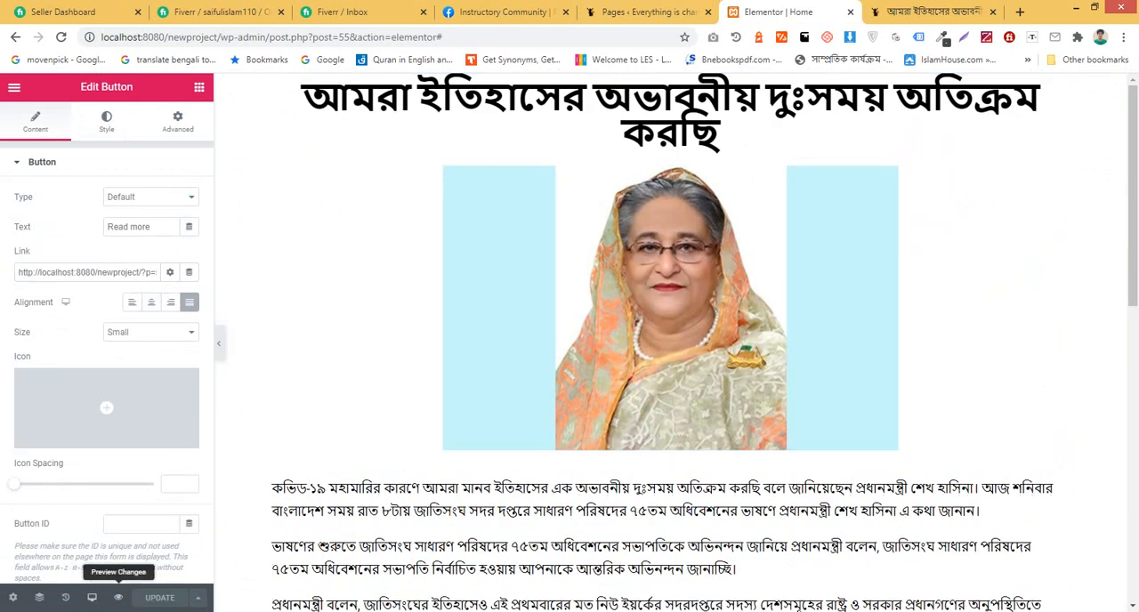
# Step: Preview the Home page and test the Read more button below the body text by following its link
pyautogui.click(118, 597)
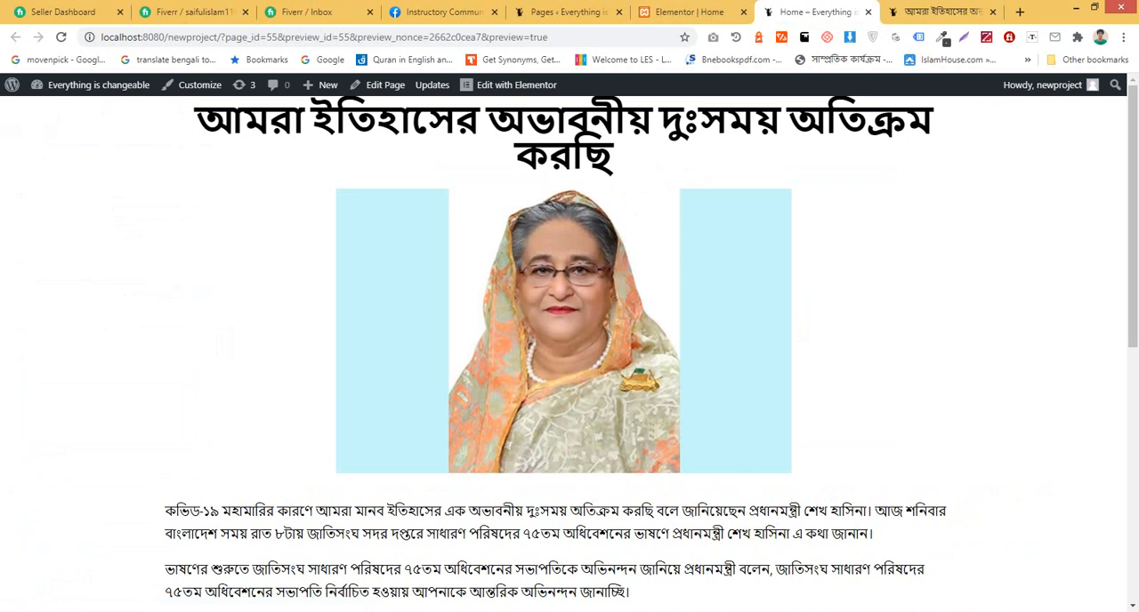
pyautogui.scroll(-1, 564, 347)
pyautogui.scroll(1, 564, 347)
pyautogui.scroll(-10, 563, 354)
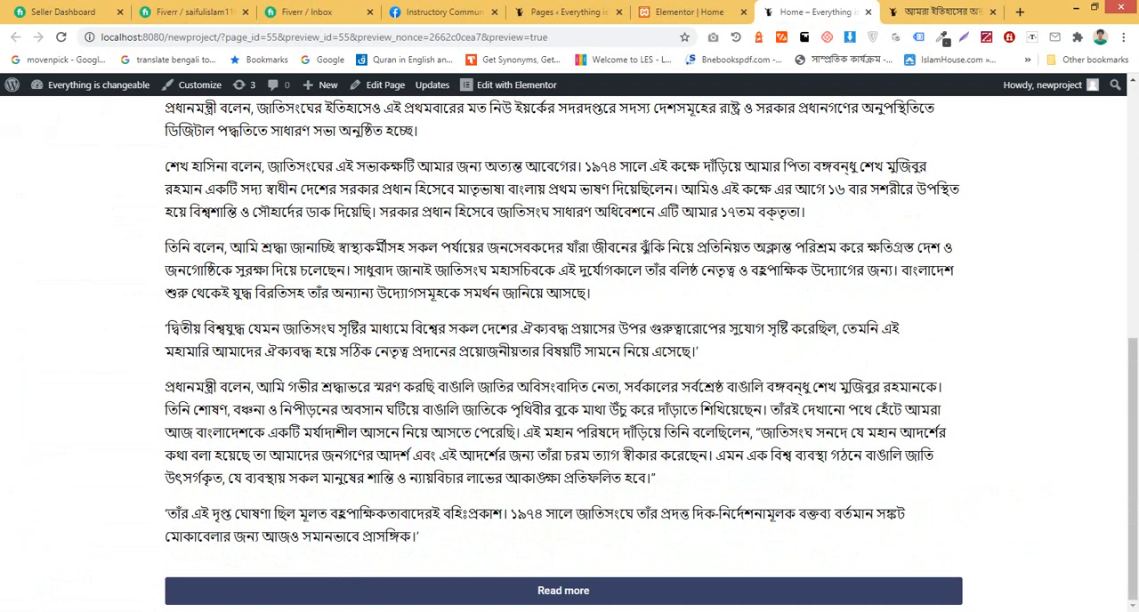
pyautogui.click(564, 590)
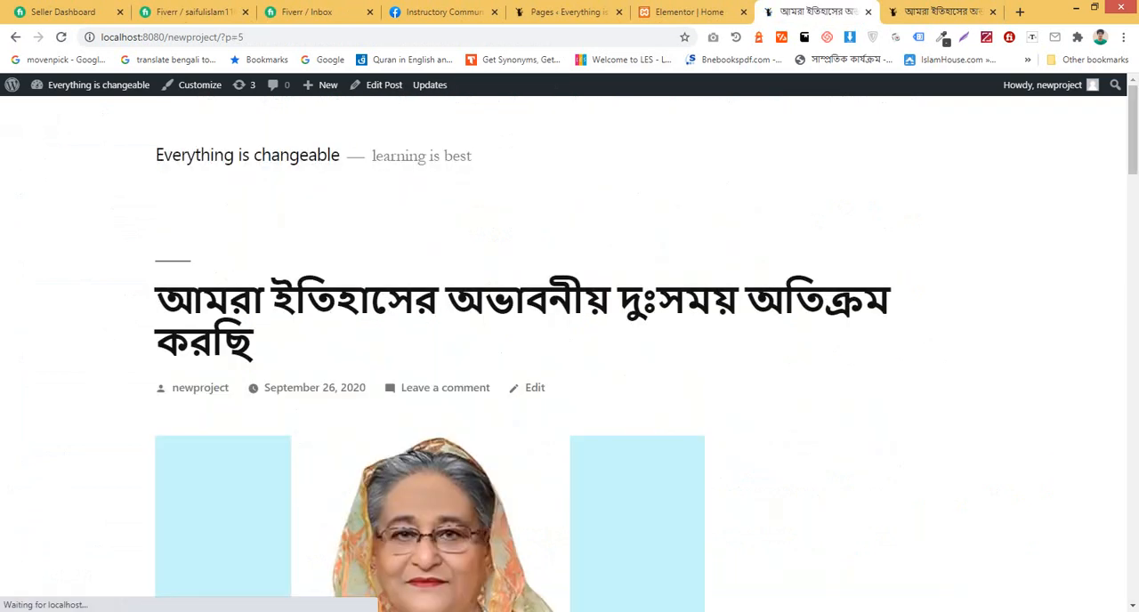
# Step: Look through the linked post page down to its footer, and return to the Home page in the Elementor editor
pyautogui.scroll(-5, 564, 400)
pyautogui.scroll(-15, 564, 356)
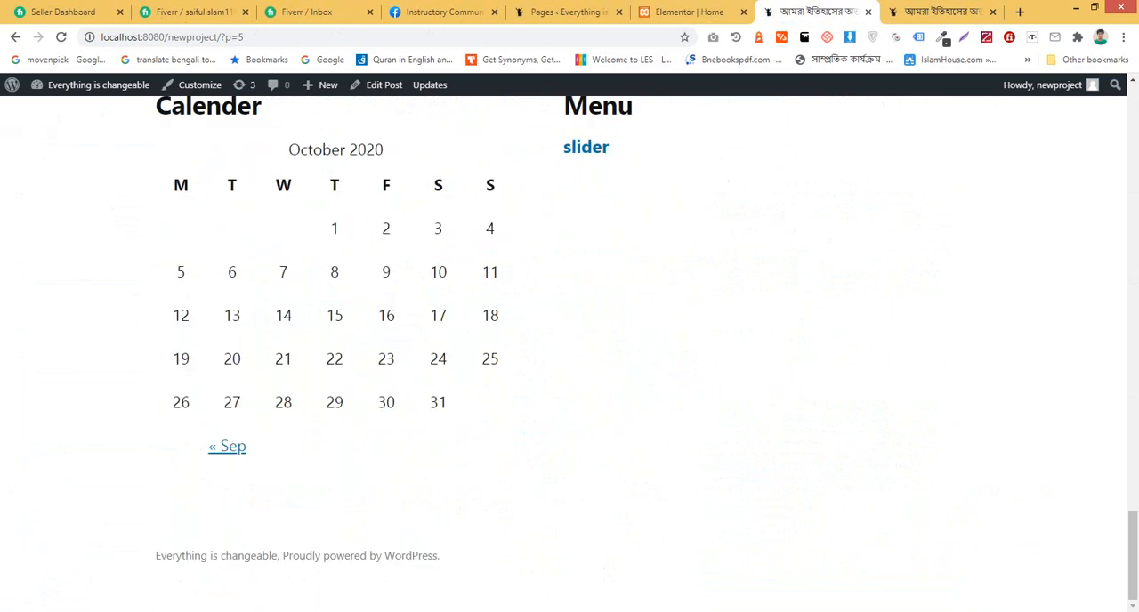
pyautogui.scroll(6, 564, 356)
pyautogui.scroll(10, 564, 356)
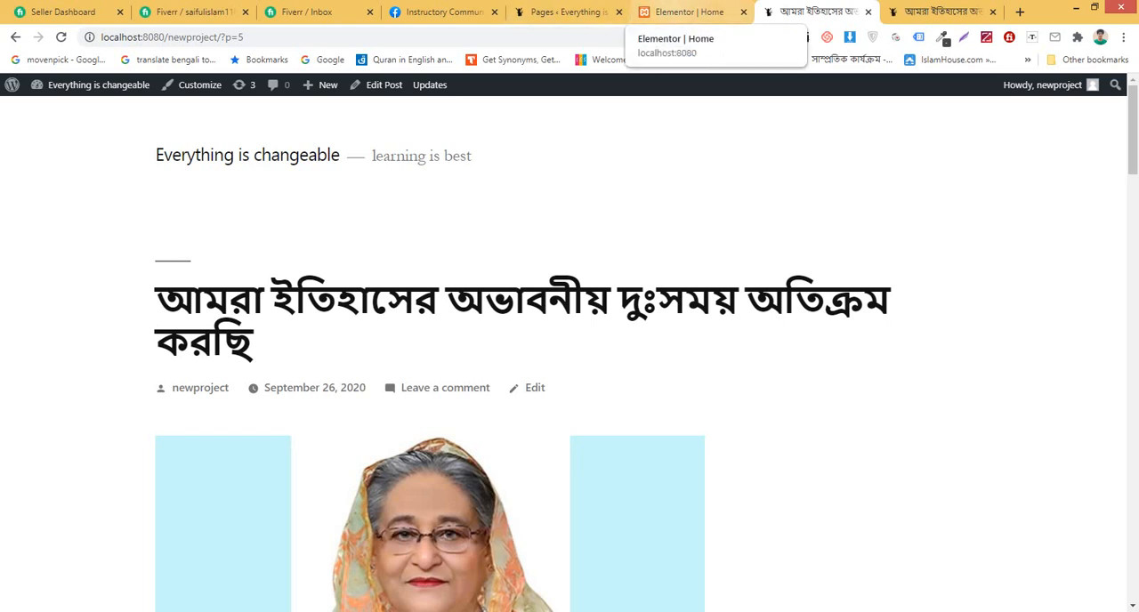
pyautogui.click(700, 12)
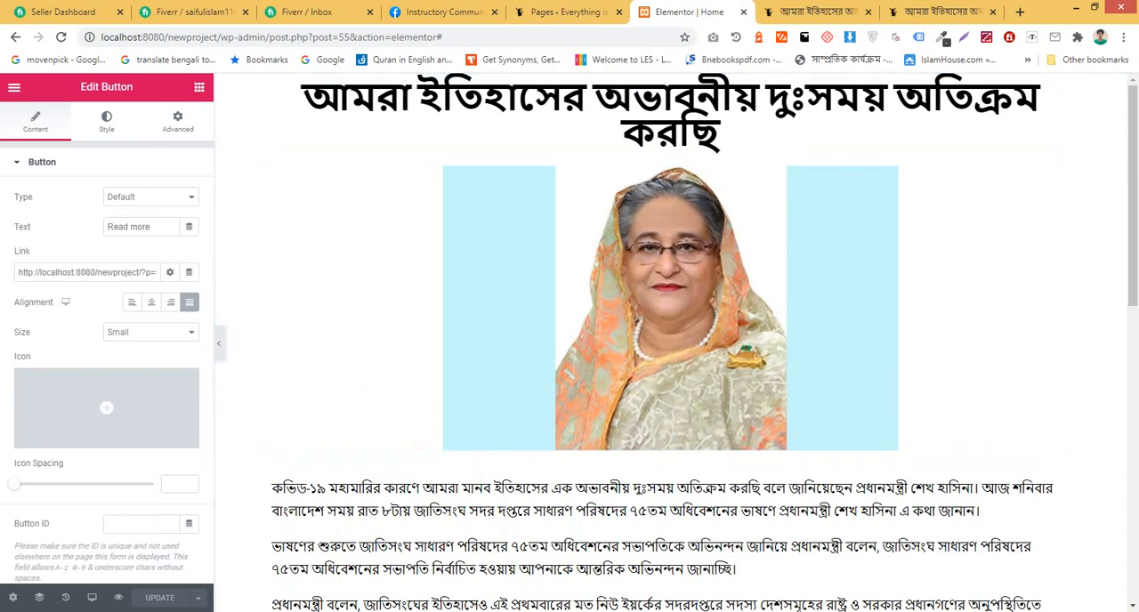